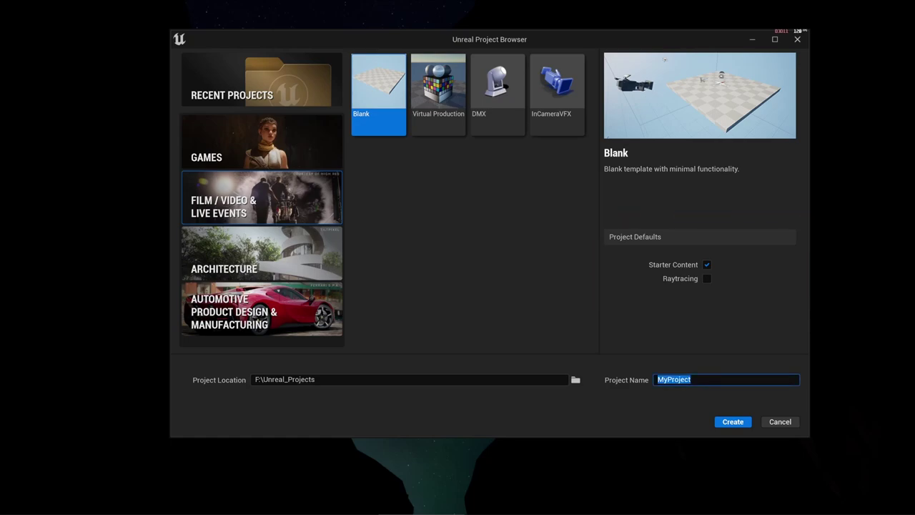
# Name the new Blank-template project particles_tutorial and create it
pyautogui.write('les')
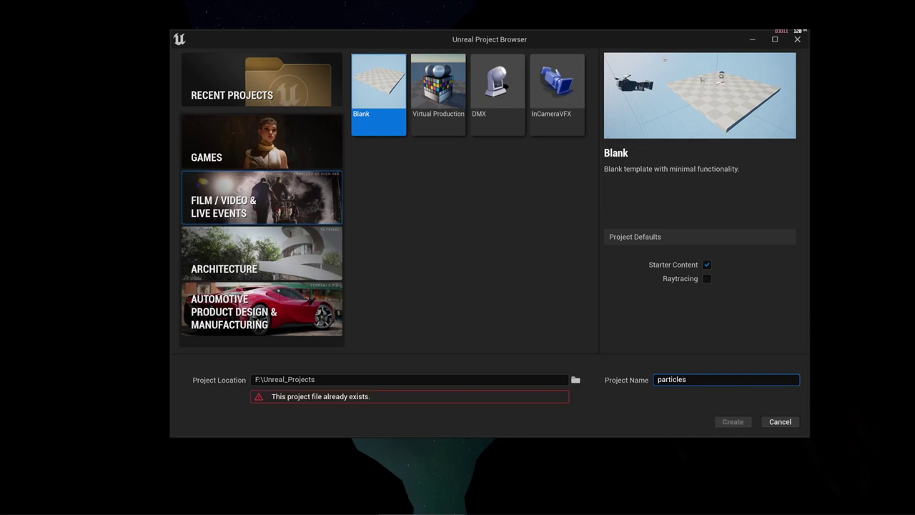
pyautogui.write('_tut')
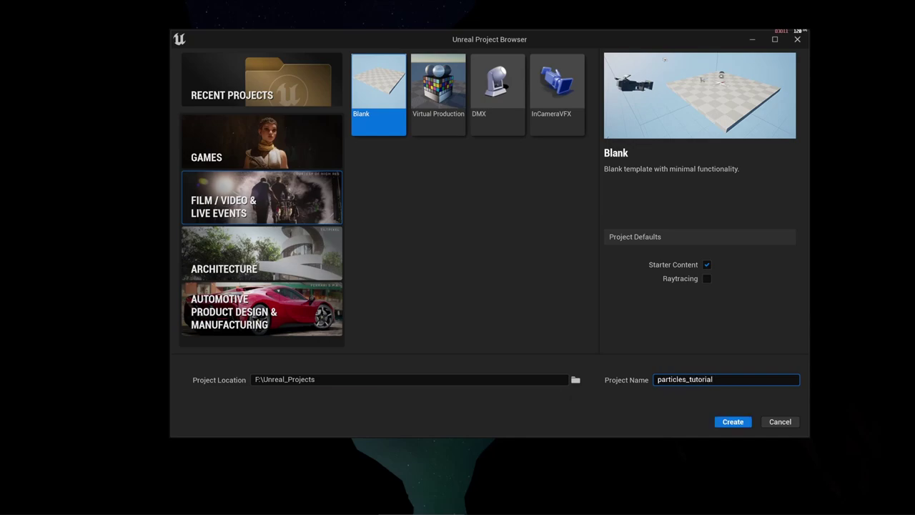
pyautogui.write('orial')
pyautogui.click(733, 422)
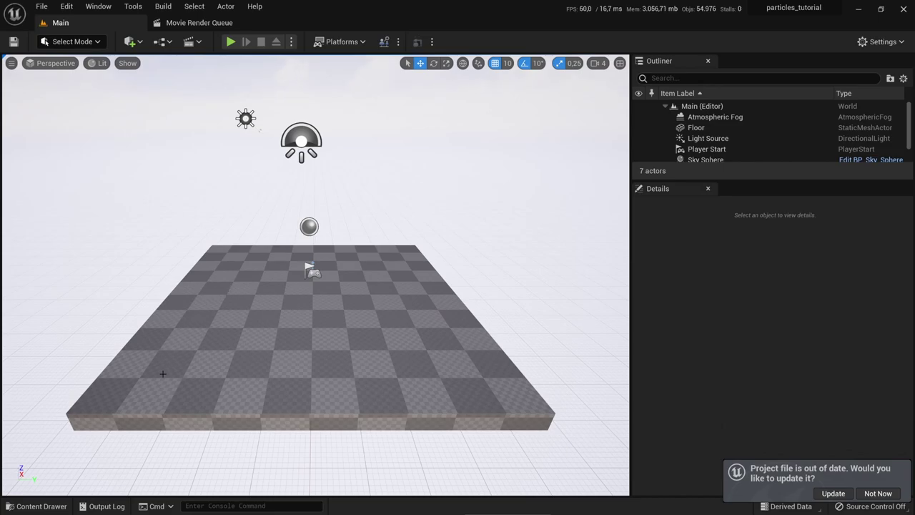
# Create a Niagara System from the Empty emitter template in the Content folder and name it particles
pyautogui.click(56, 504)
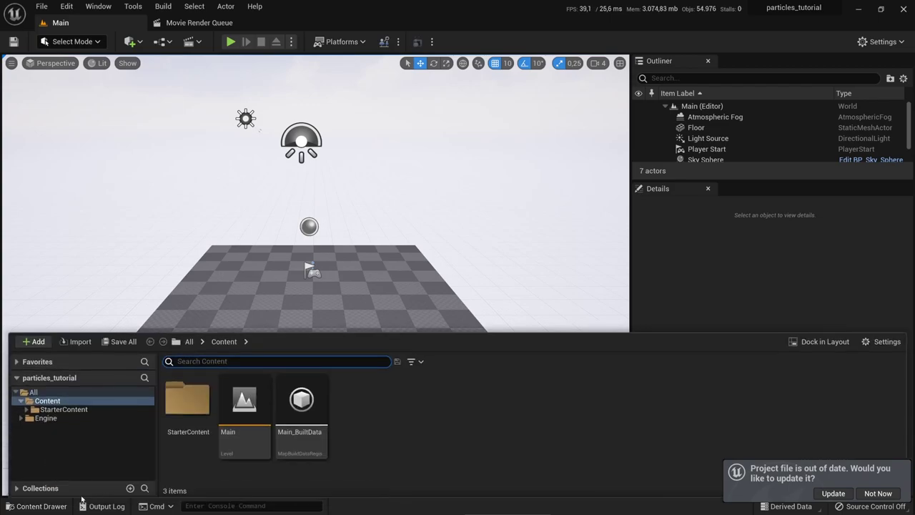
pyautogui.rightClick(383, 402)
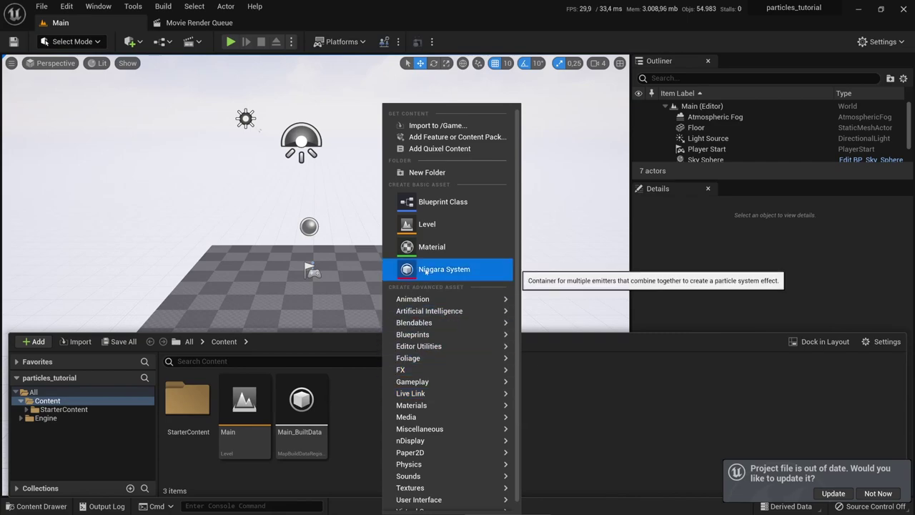
pyautogui.click(470, 270)
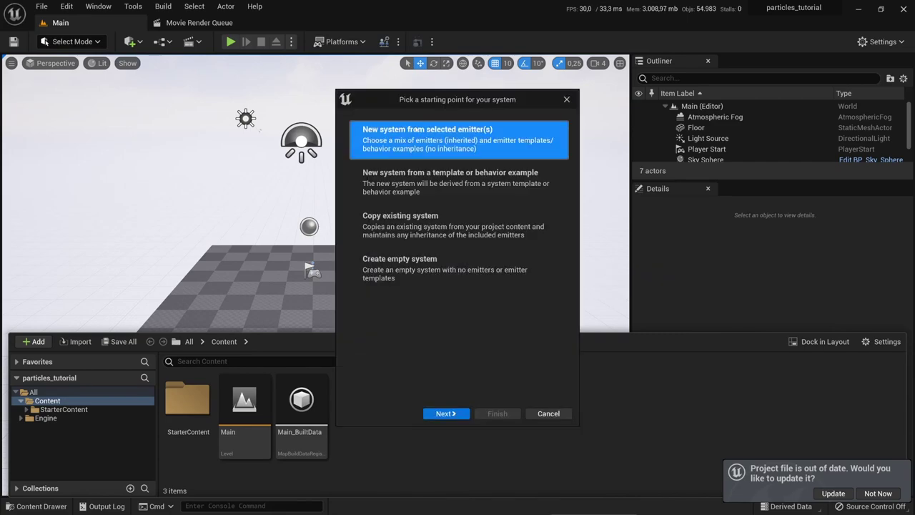
pyautogui.click(436, 413)
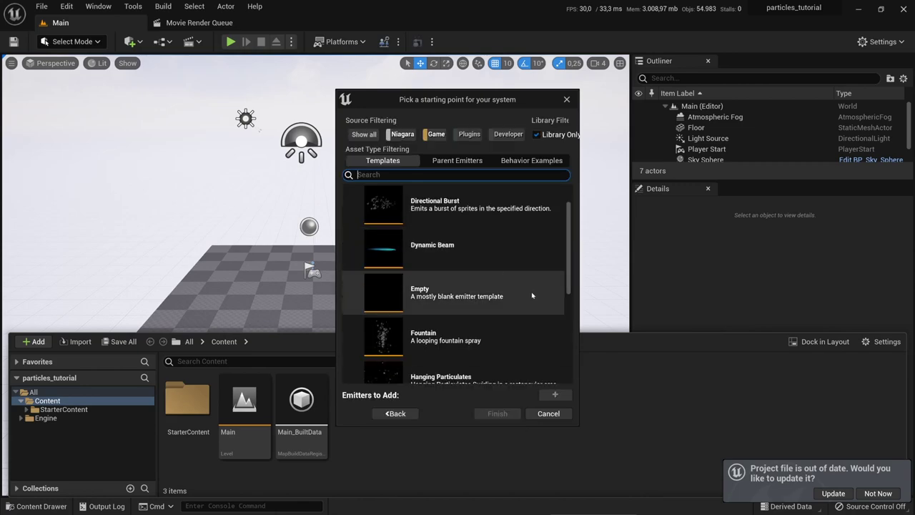
pyautogui.click(420, 294)
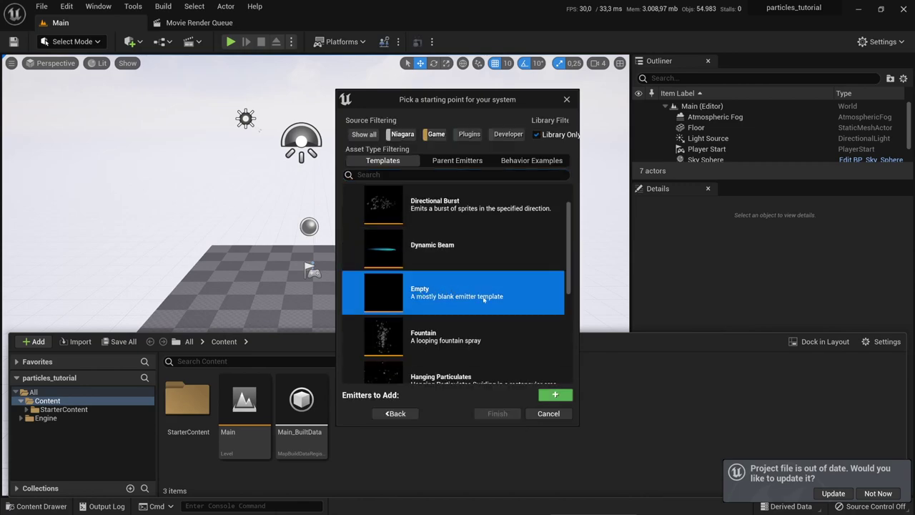
pyautogui.click(555, 395)
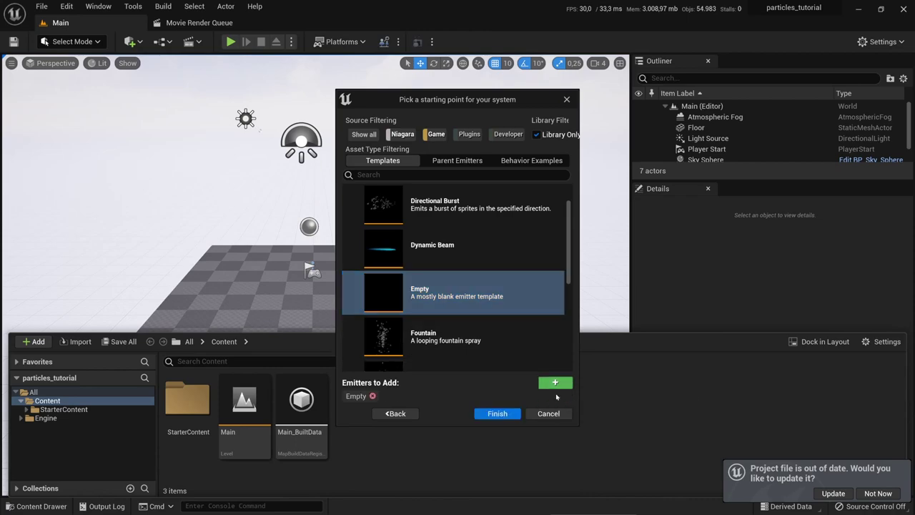
pyautogui.click(498, 413)
pyautogui.write('particles')
pyautogui.press('Return')
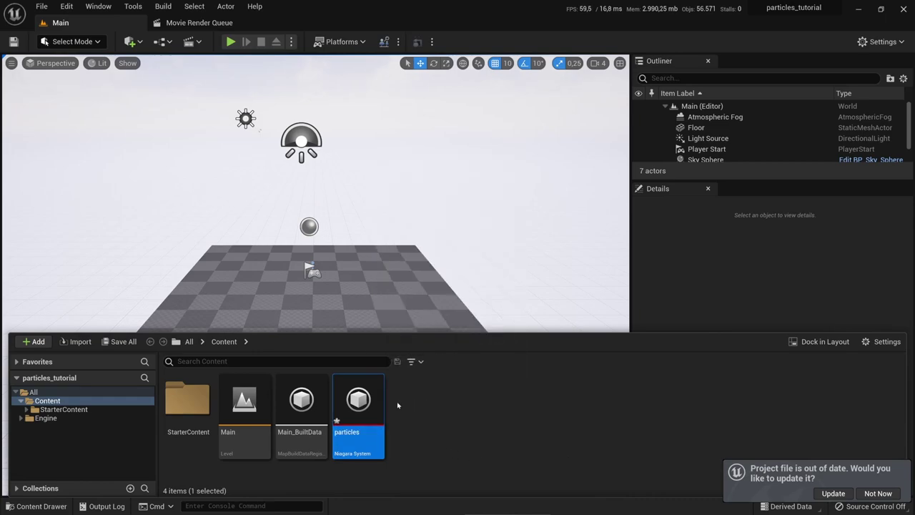
# Open the particles system and set the Empty emitter's Sim Target to GPUCompute Sim
pyautogui.doubleClick(361, 402)
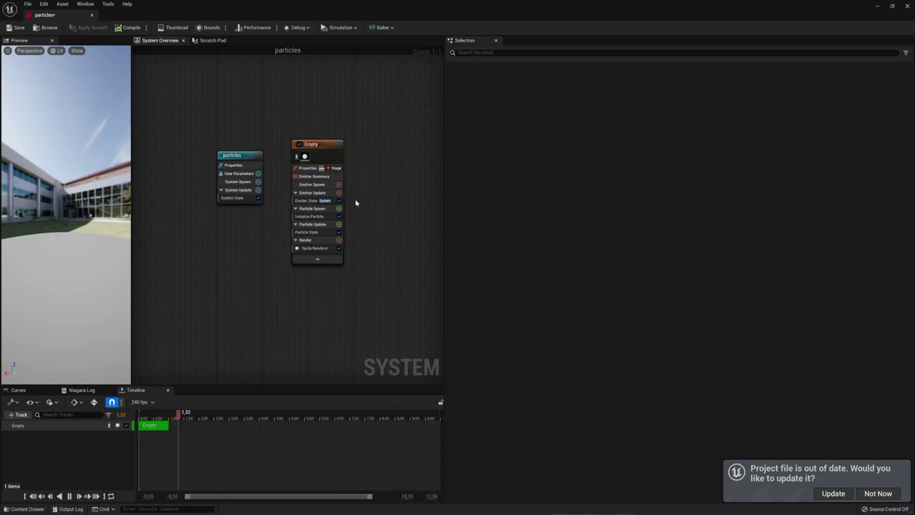
pyautogui.click(305, 168)
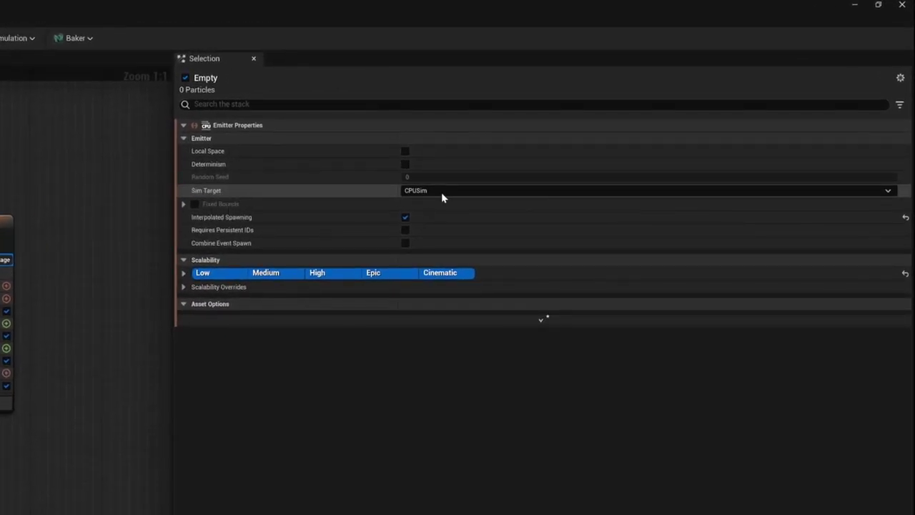
pyautogui.click(443, 192)
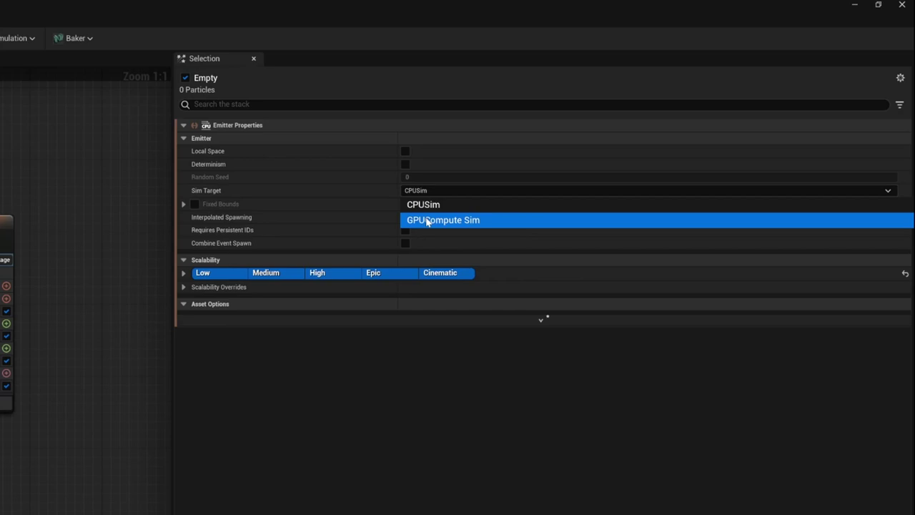
pyautogui.click(426, 220)
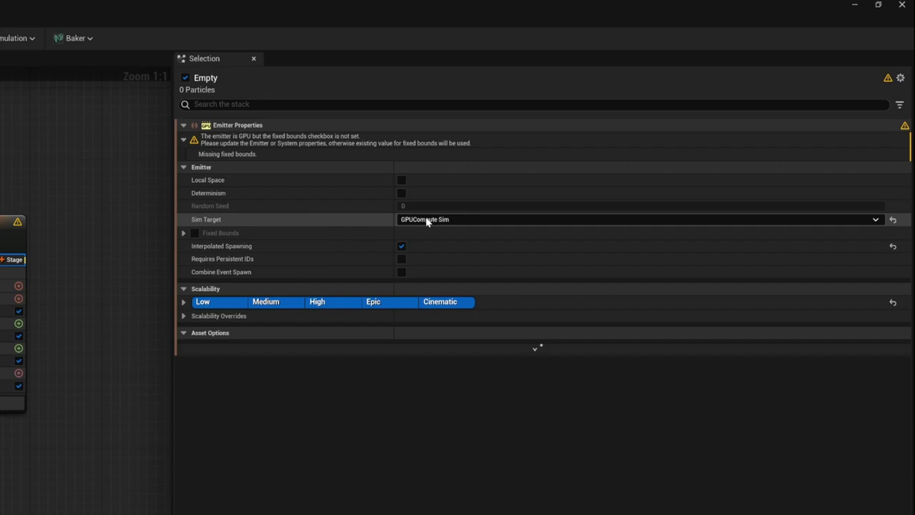
# Enable the emitter's Fixed Bounds with Min -10000 and Max 10000 on all three axes
pyautogui.click(195, 234)
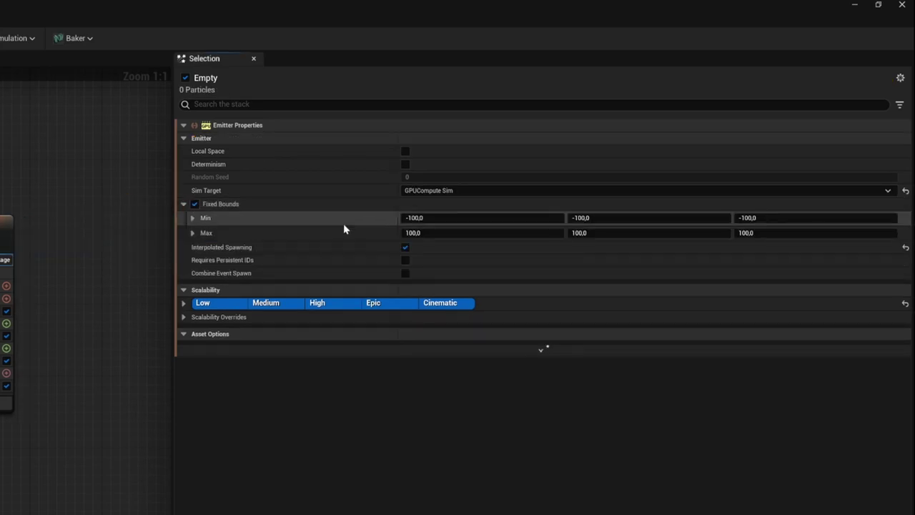
pyautogui.click(415, 218)
pyautogui.click(415, 218)
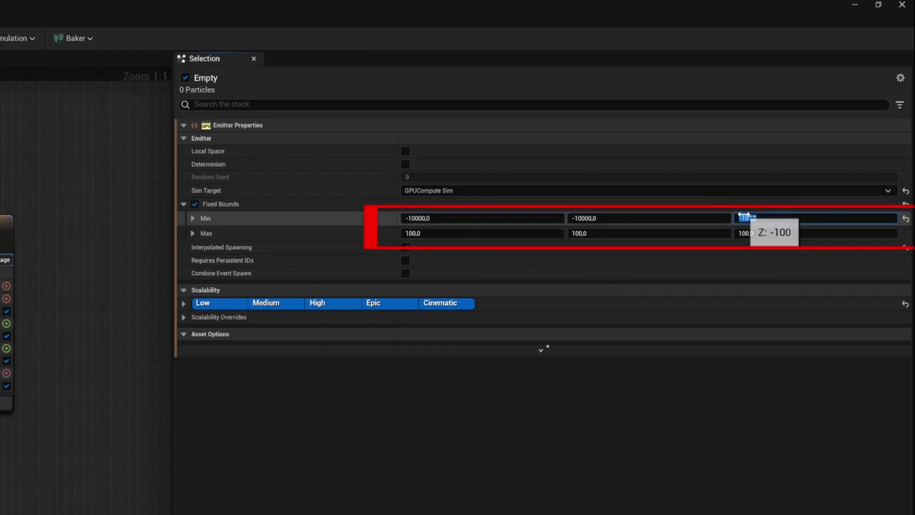
pyautogui.write('00')
pyautogui.click(747, 233)
pyautogui.write('00')
pyautogui.click(574, 232)
pyautogui.write('00')
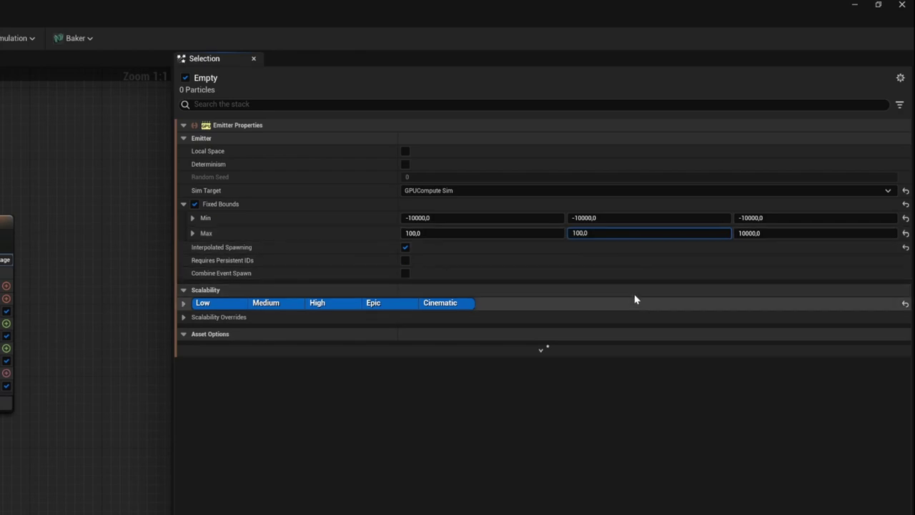
pyautogui.click(409, 233)
pyautogui.write('00')
pyautogui.click(369, 240)
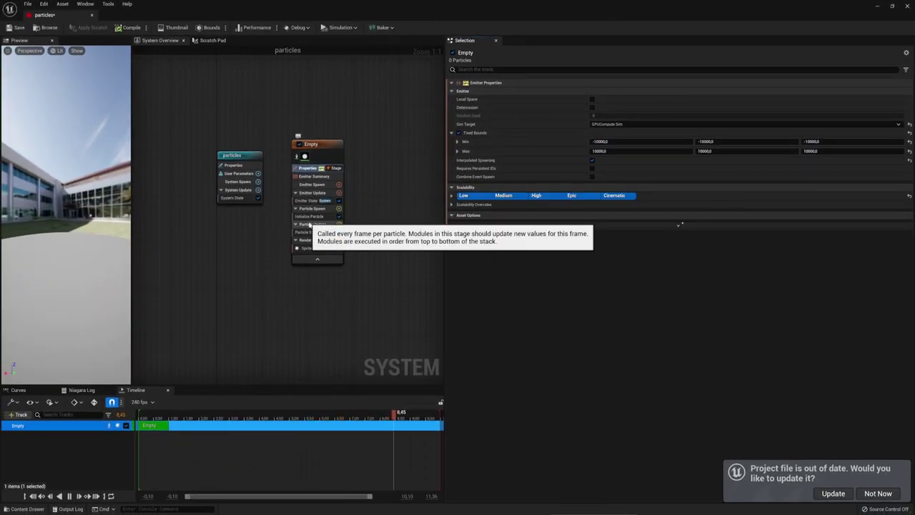
# Add a Spawn Rate module to the Emitter Update group and set SpawnRate to 1
pyautogui.moveTo(132, 226); pyautogui.dragTo(196, 227)
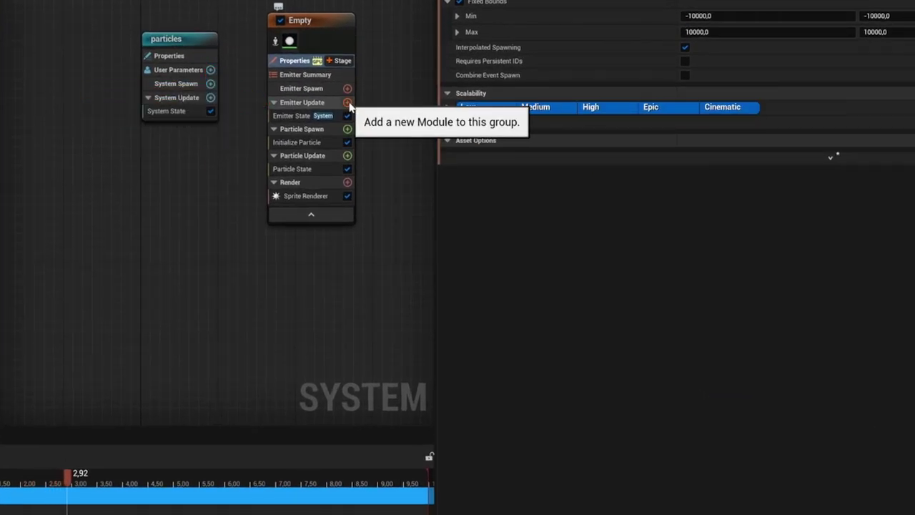
pyautogui.click(348, 103)
pyautogui.write('spa')
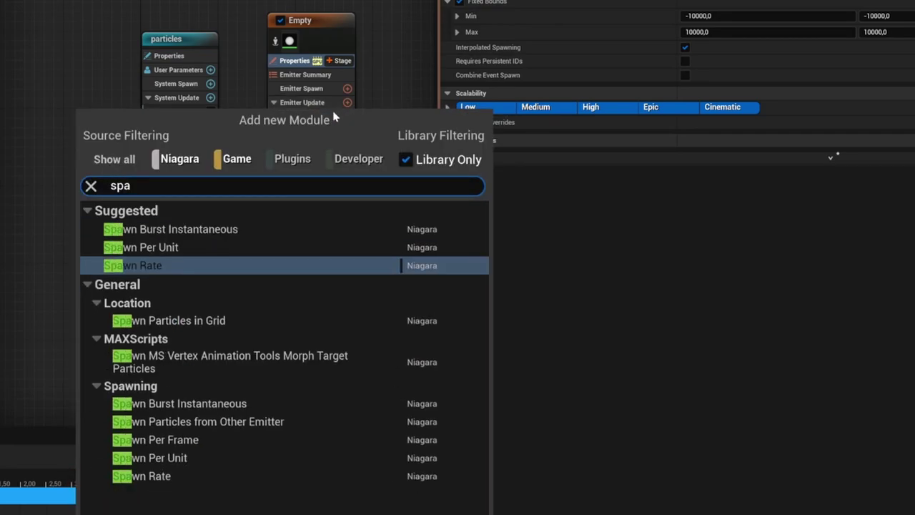
pyautogui.click(174, 265)
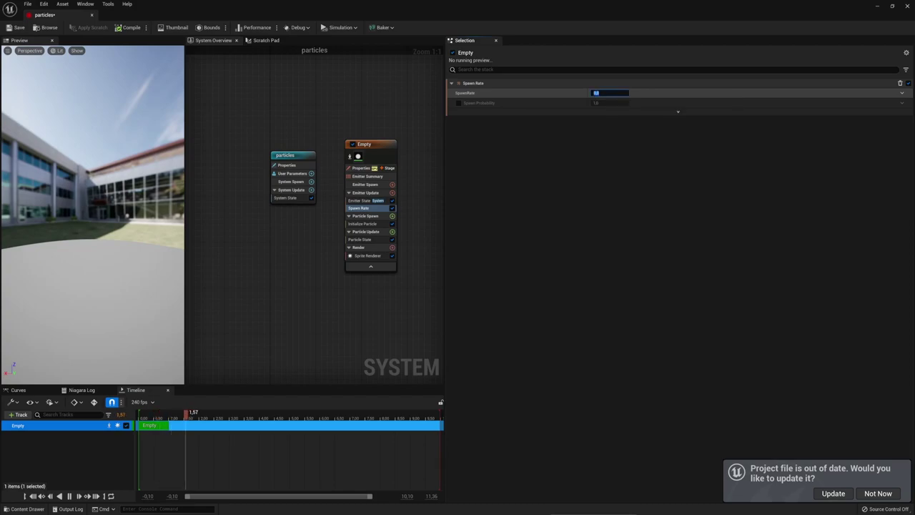
pyautogui.press('Return')
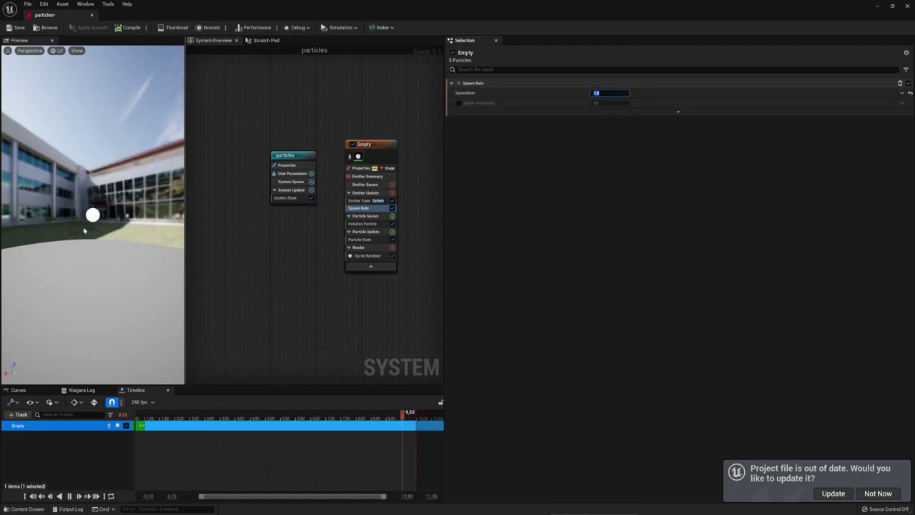
# Add a Mesh Renderer to the emitter's Render group and disable the Sprite Renderer
pyautogui.moveTo(93, 300); pyautogui.dragTo(108, 286)
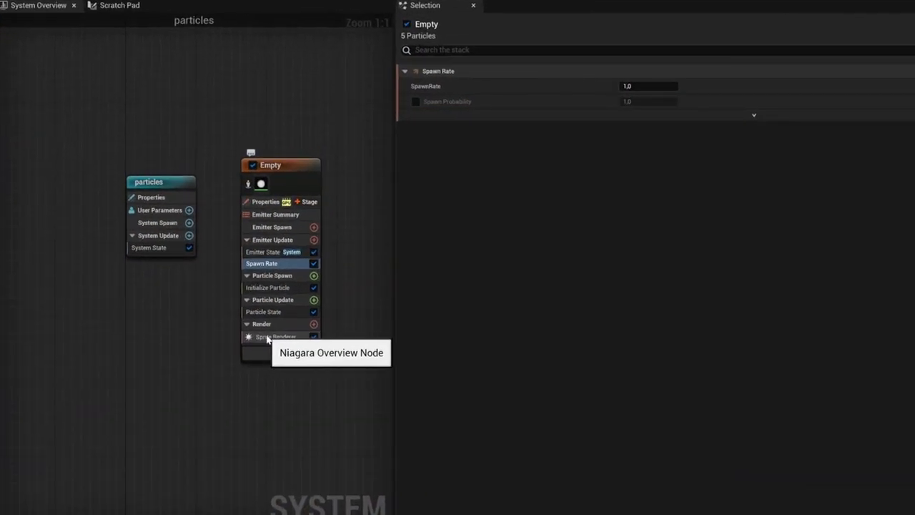
pyautogui.click(313, 325)
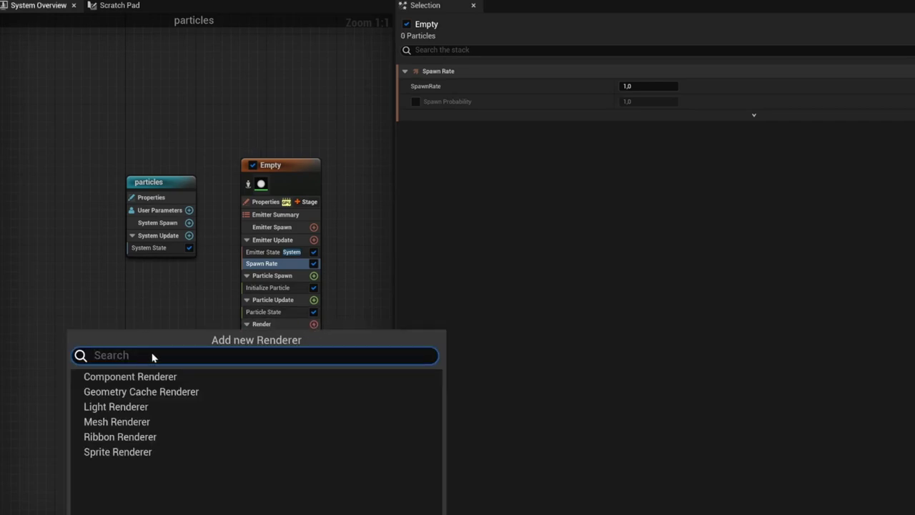
pyautogui.click(117, 421)
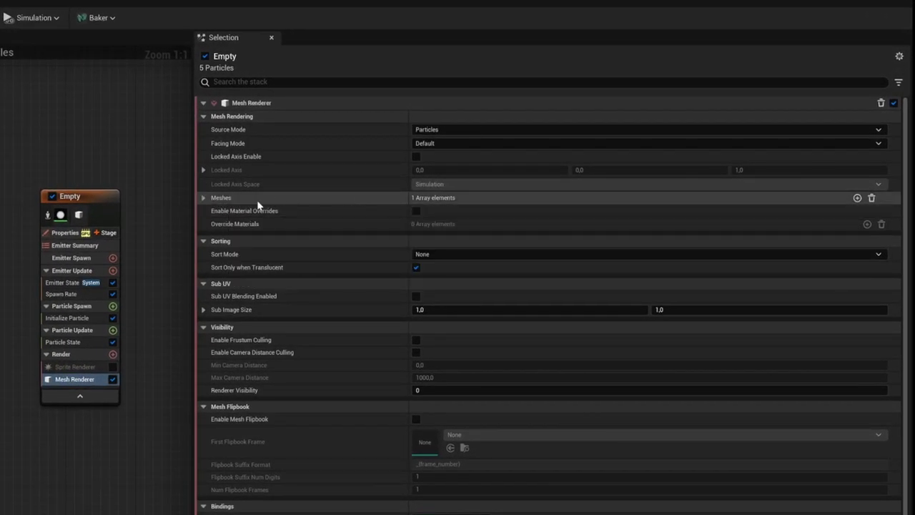
# Assign the Cube static mesh from /Engine/EngineMeshes to the Mesh Renderer's first mesh element
pyautogui.click(205, 200)
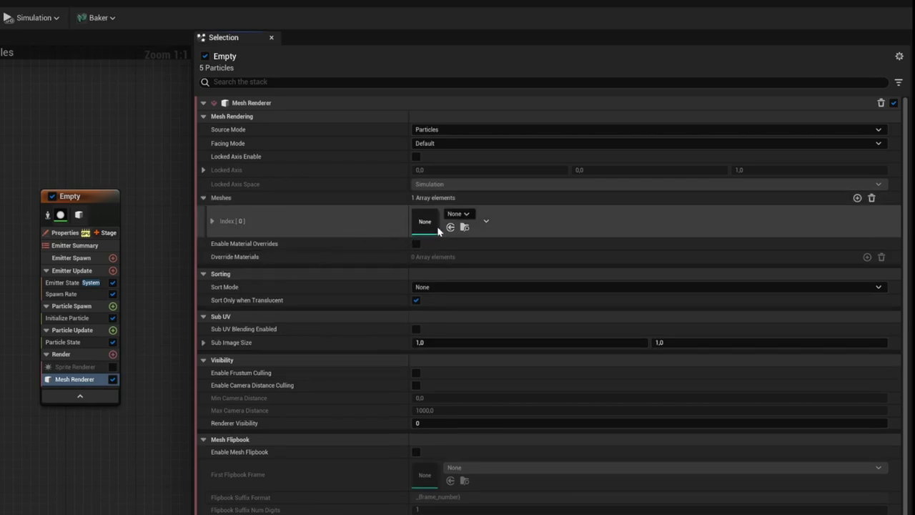
pyautogui.click(466, 215)
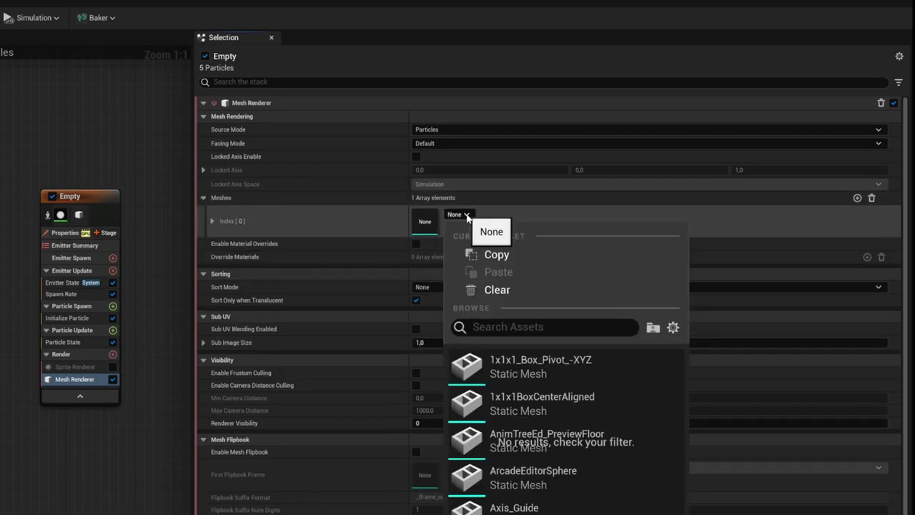
pyautogui.write('cube')
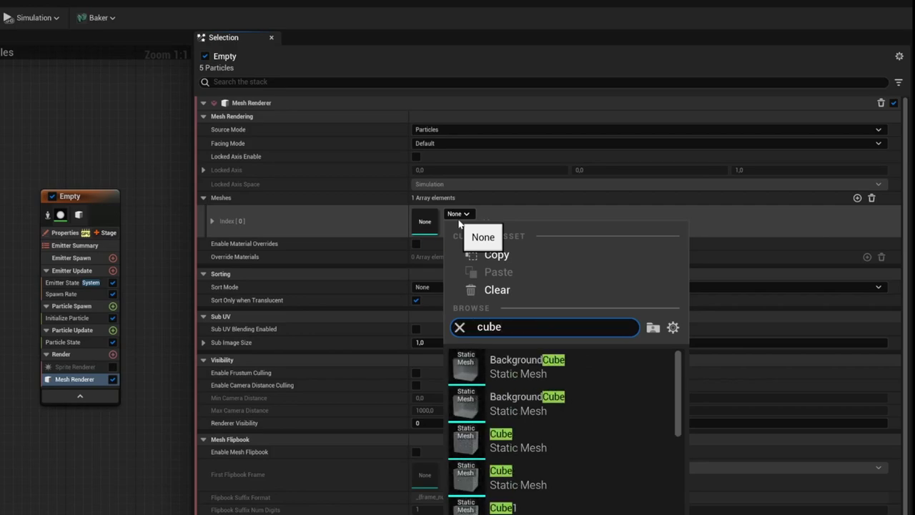
pyautogui.moveTo(523, 438)
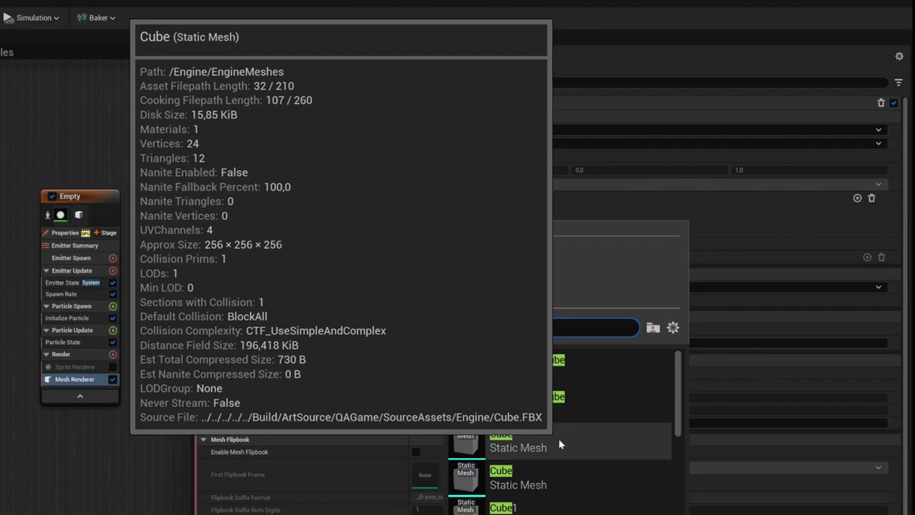
pyautogui.click(505, 443)
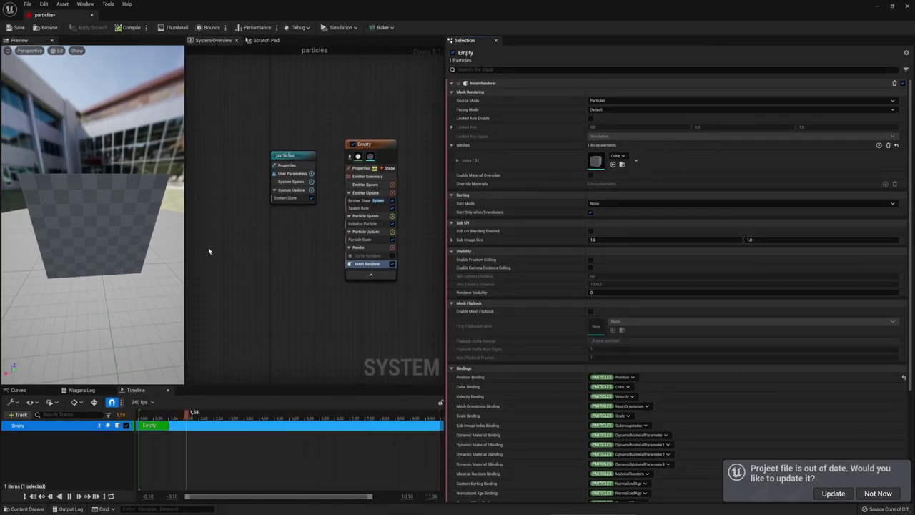
# Enable Material Overrides on the Mesh Renderer and add one element to its Override Materials array
pyautogui.moveTo(152, 197)
pyautogui.mouseDown()
pyautogui.moveTo(183, 200)
pyautogui.moveTo(151, 201)
pyautogui.mouseUp()
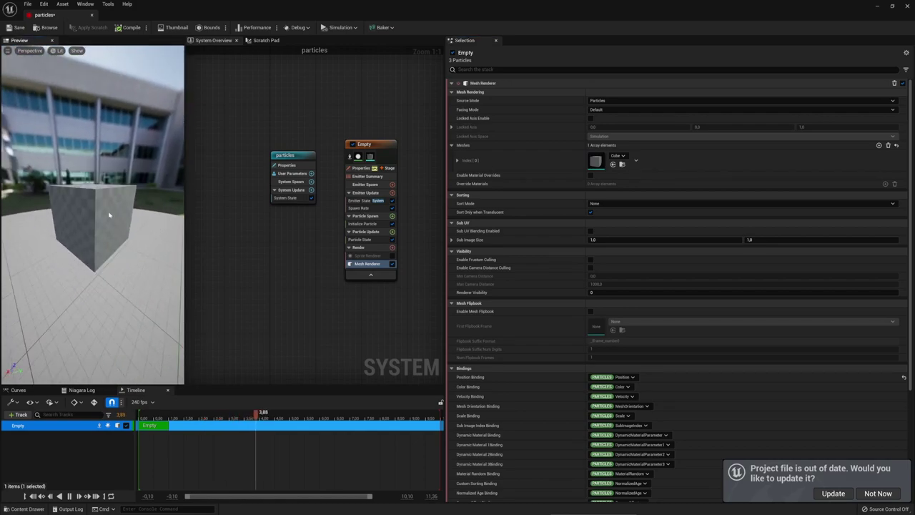
pyautogui.moveTo(91, 223)
pyautogui.mouseDown()
pyautogui.moveTo(115, 197)
pyautogui.moveTo(79, 211)
pyautogui.mouseUp()
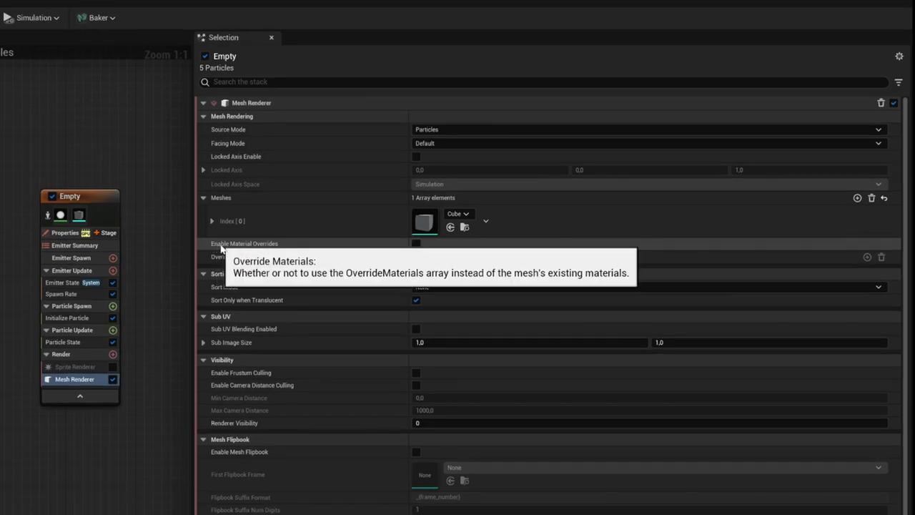
pyautogui.click(416, 243)
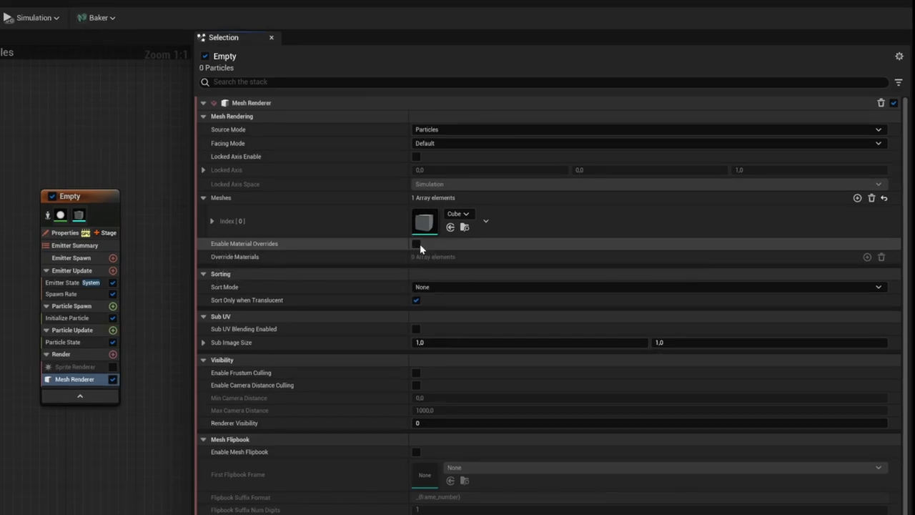
pyautogui.click(858, 257)
pyautogui.click(211, 272)
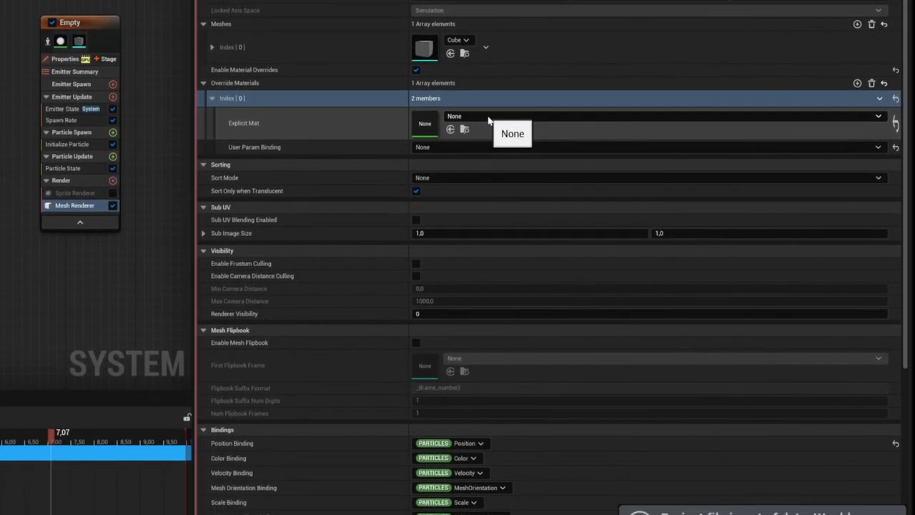
# Assign the MI_Template_BaseGray_02_Metal material instance as the Explicit Mat of the first override material
pyautogui.click(489, 292)
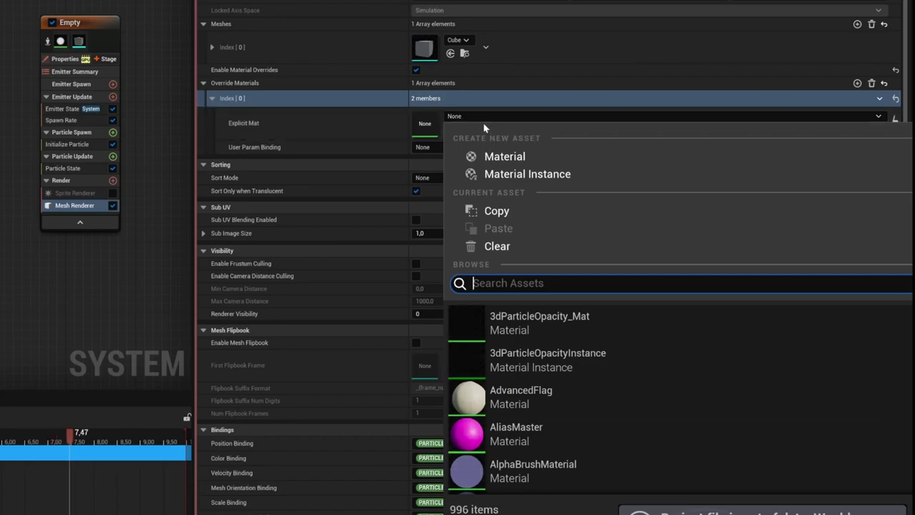
pyautogui.write('met')
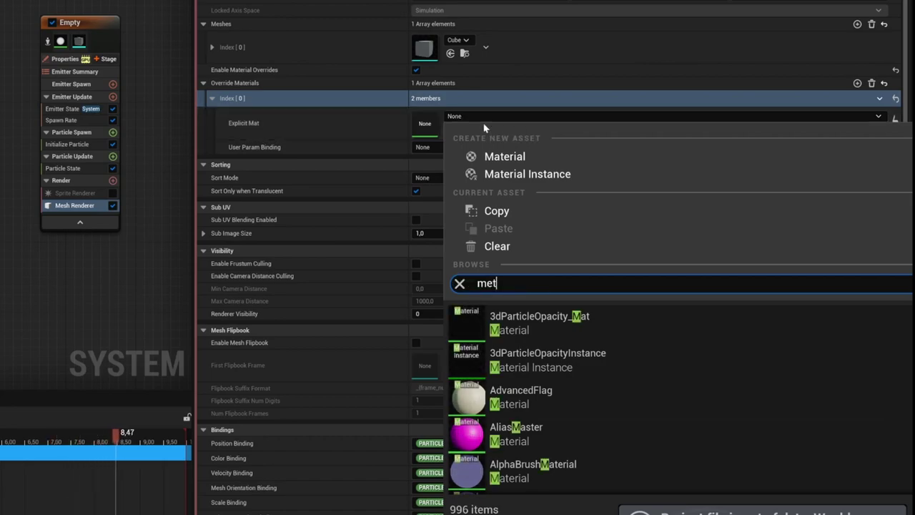
pyautogui.write('al')
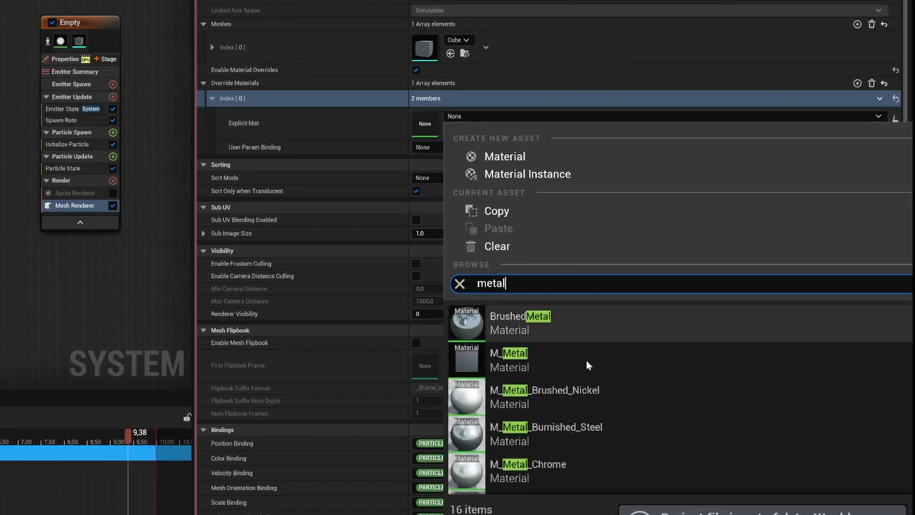
pyautogui.scroll(-4, 579, 359)
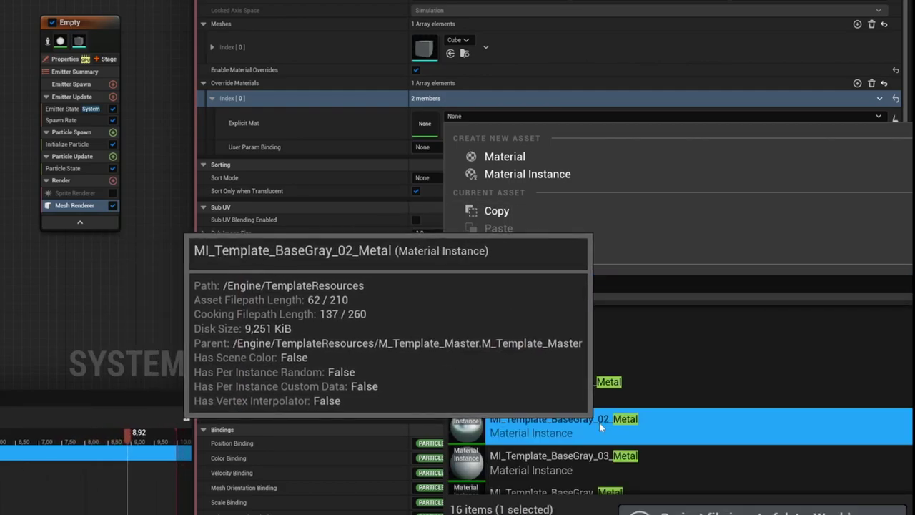
pyautogui.click(599, 423)
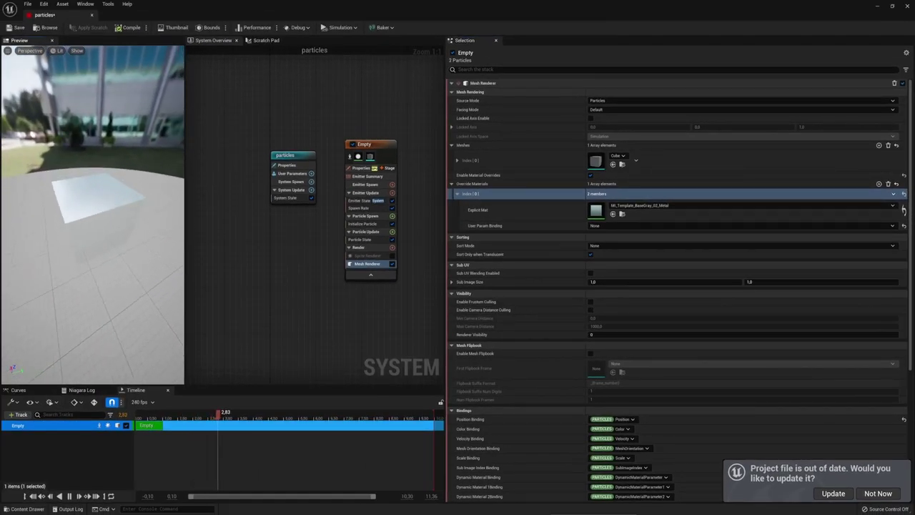
pyautogui.moveTo(136, 253); pyautogui.dragTo(136, 253)
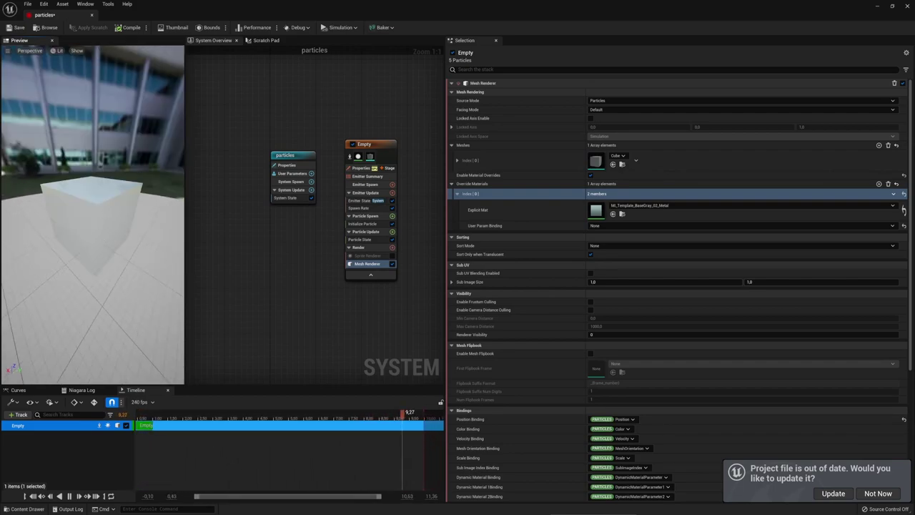
# In Initialize Particle, set Mesh Scale Mode to Non-Uniform with a Mesh Scale of X 0.5, Y 0.1, Z 0.1
pyautogui.click(367, 224)
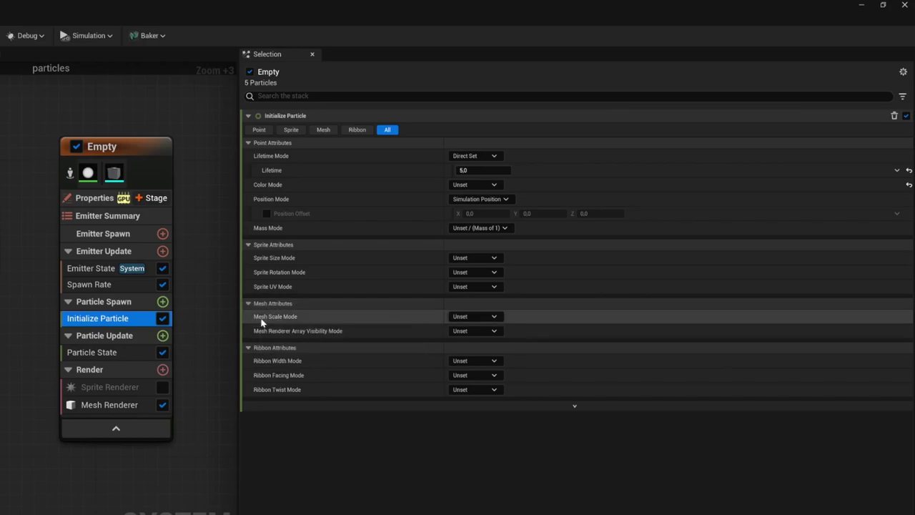
pyautogui.click(472, 317)
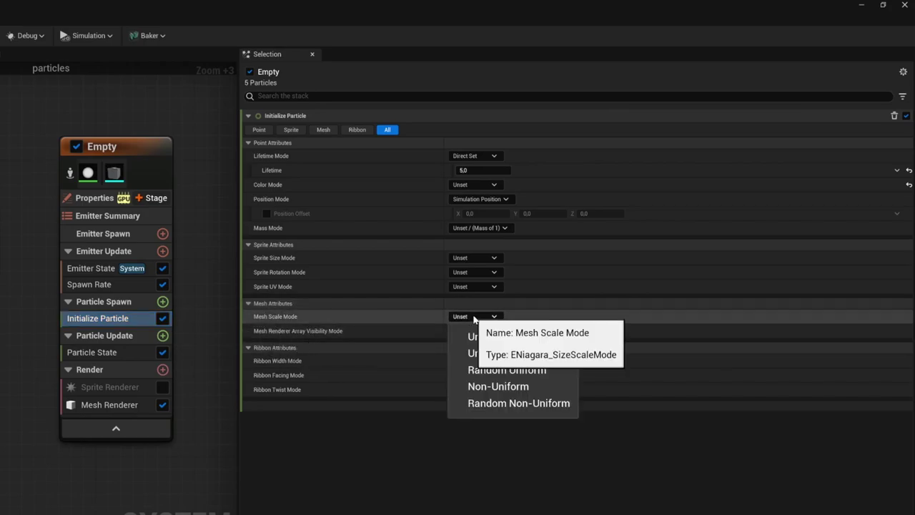
pyautogui.click(500, 387)
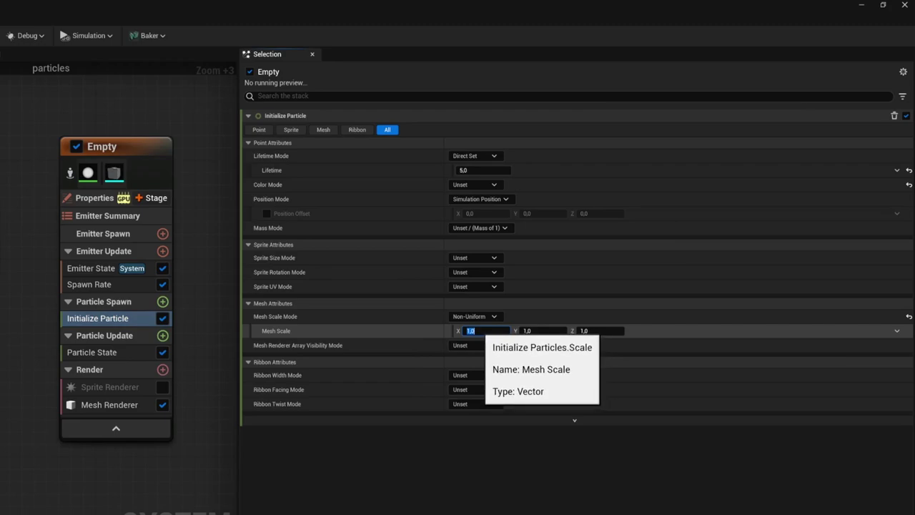
pyautogui.write('0,5')
pyautogui.click(532, 331)
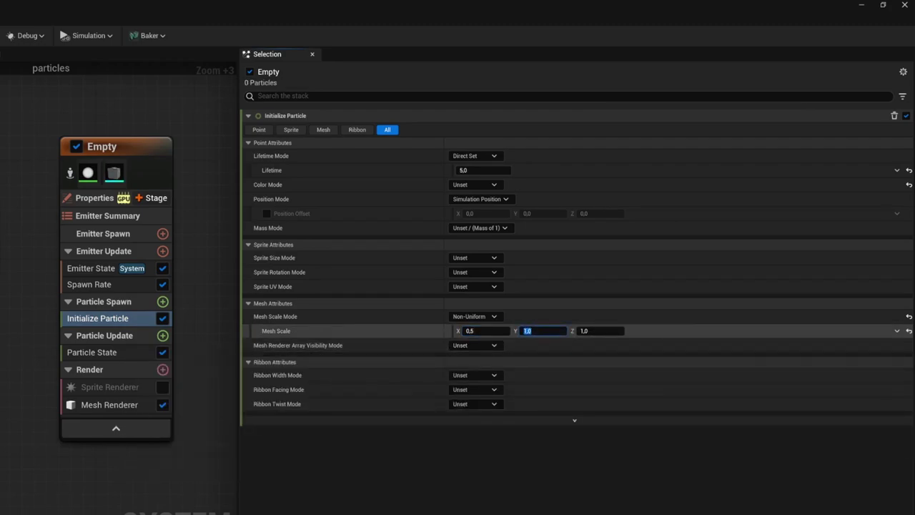
pyautogui.write('0,1')
pyautogui.click(600, 331)
pyautogui.write('0,1')
pyautogui.press('Return')
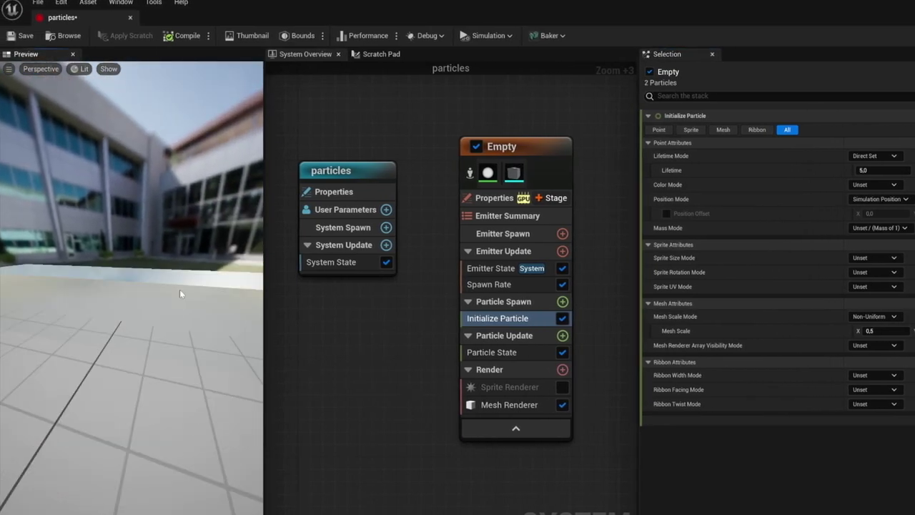
pyautogui.moveTo(101, 304); pyautogui.dragTo(186, 305)
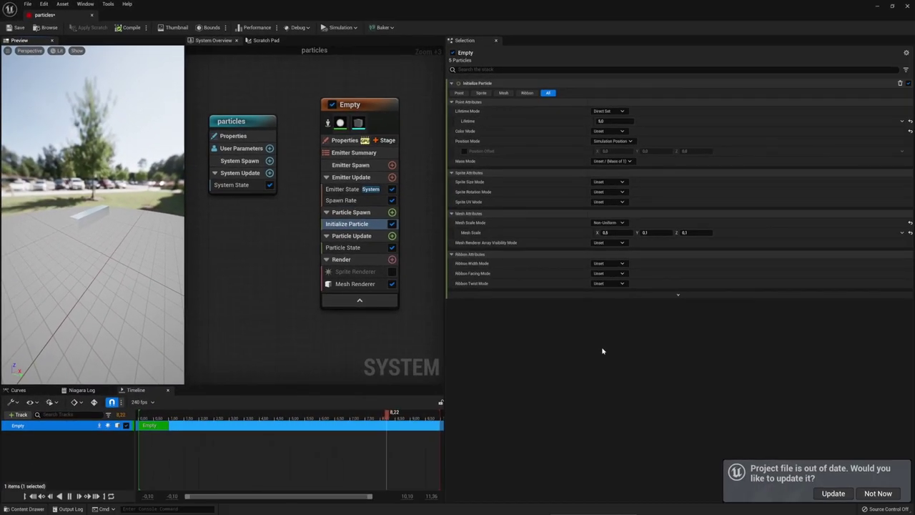
pyautogui.moveTo(108, 236)
pyautogui.mouseDown()
pyautogui.moveTo(115, 243)
pyautogui.moveTo(108, 223)
pyautogui.mouseUp()
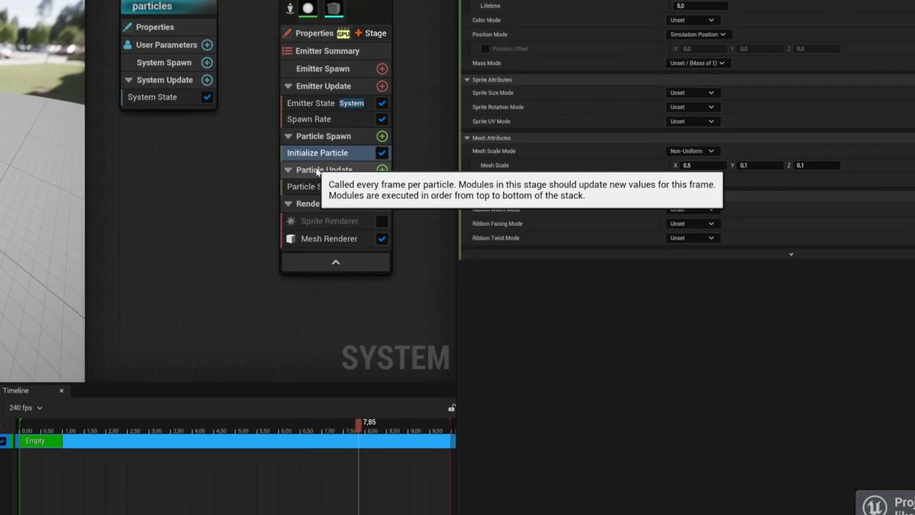
# Add a Curl Noise Force module to the Particle Update group and fix its missing dependency by adding Solve Forces and Velocity
pyautogui.click(383, 170)
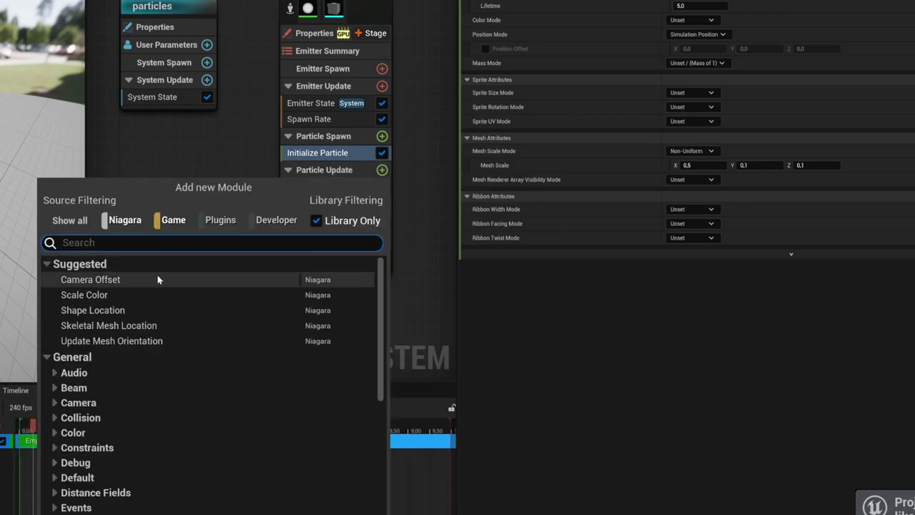
pyautogui.scroll(-3, 157, 279)
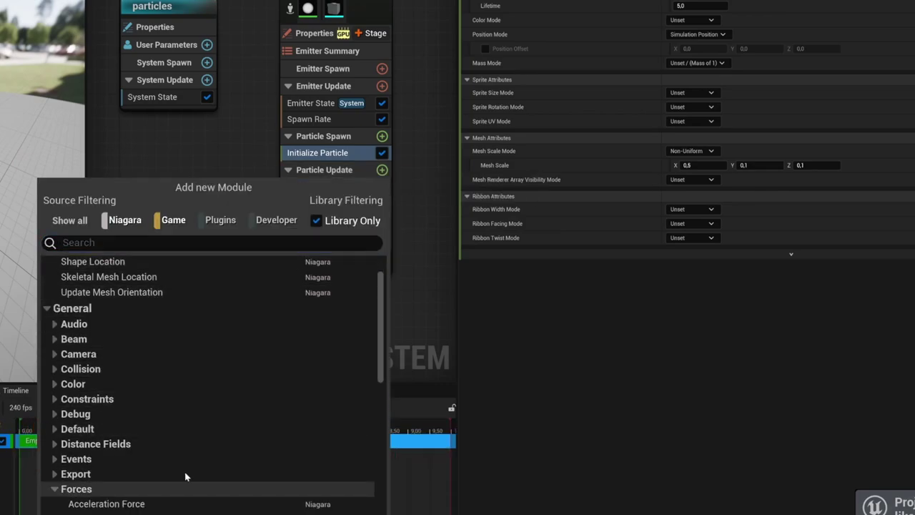
pyautogui.scroll(-5, 187, 473)
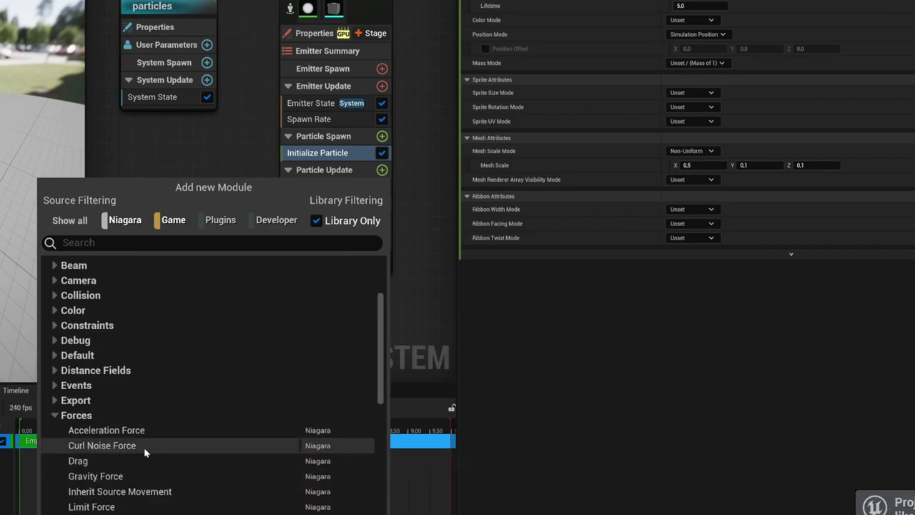
pyautogui.click(143, 446)
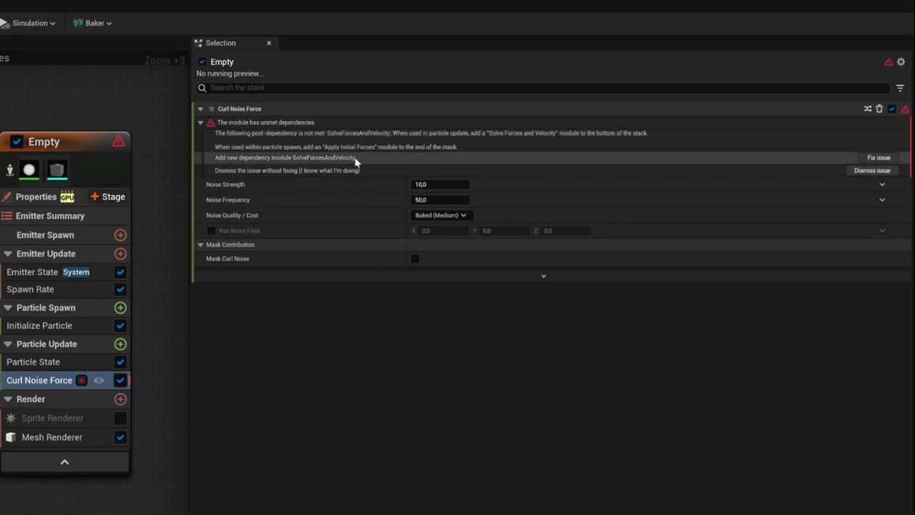
pyautogui.click(885, 162)
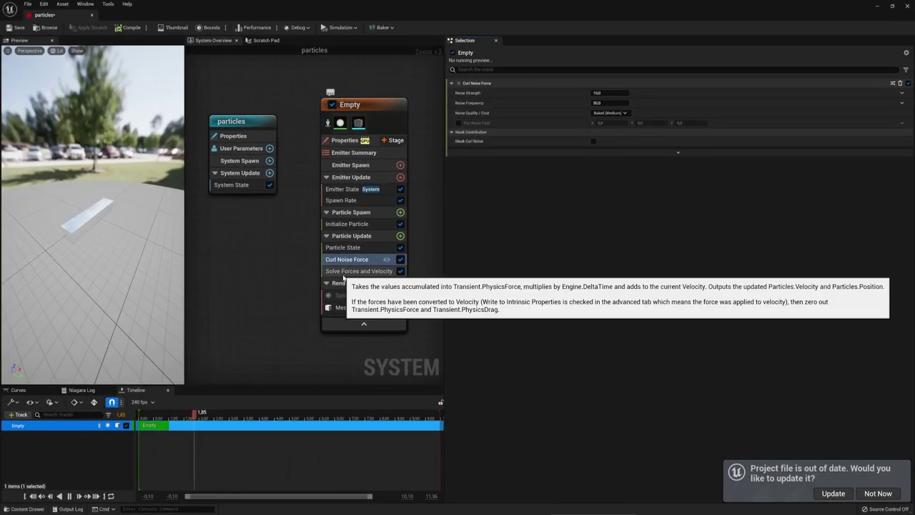
pyautogui.moveTo(67, 227); pyautogui.dragTo(1, 228)
pyautogui.moveTo(24, 263); pyautogui.dragTo(93, 289)
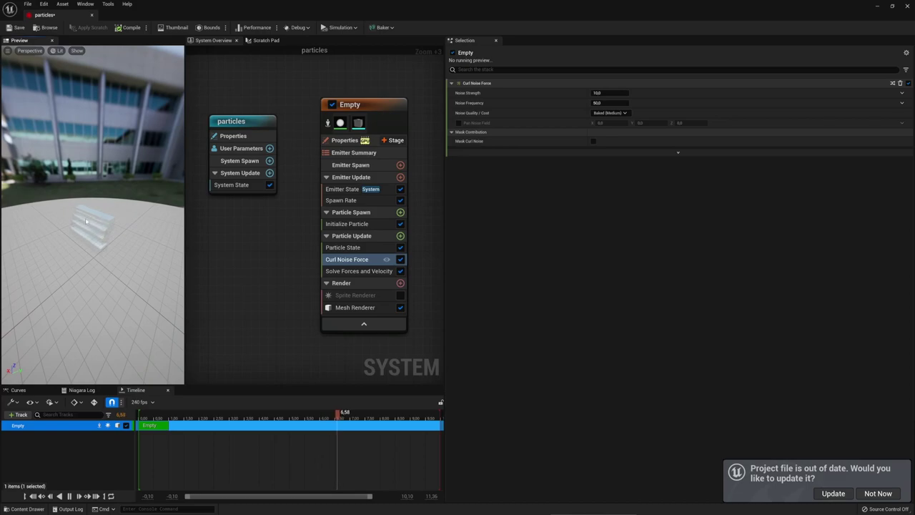
# Set the Curl Noise Force's Noise Strength to 500 and its Noise Frequency to 0.3
pyautogui.click(610, 92)
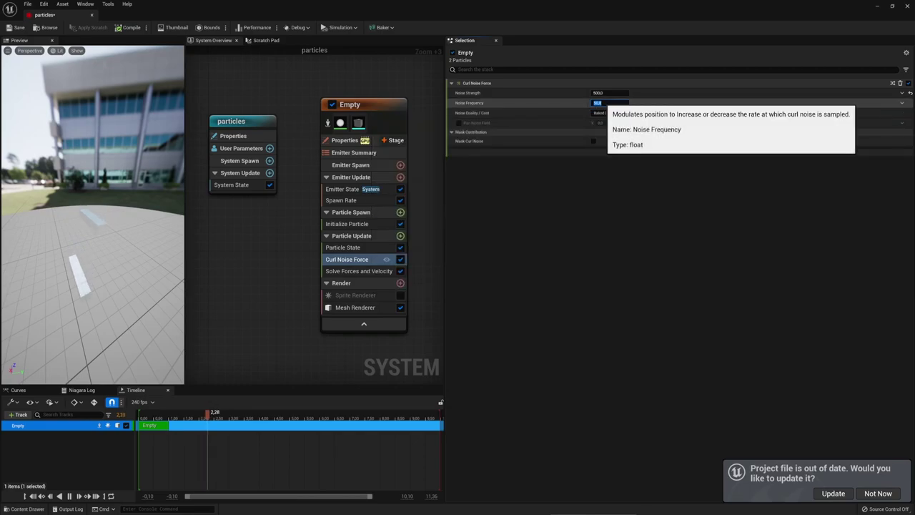
pyautogui.click(608, 102)
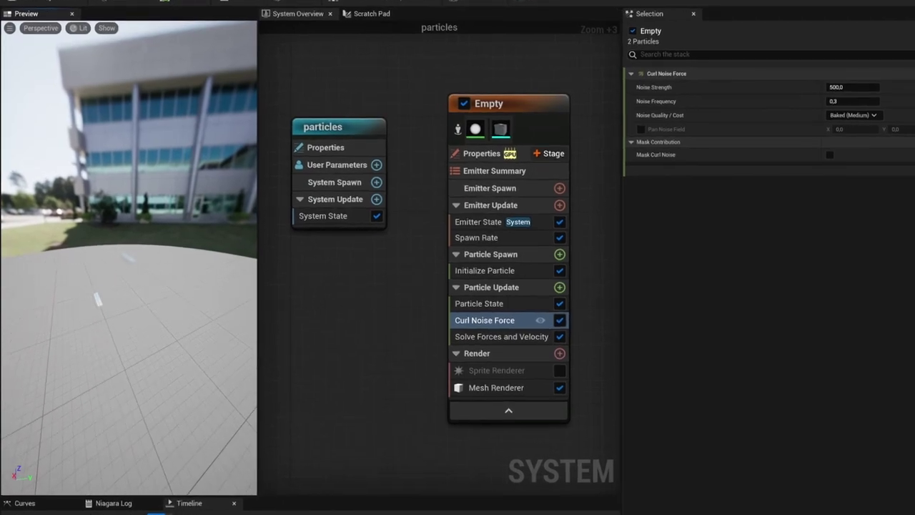
pyautogui.moveTo(189, 285)
pyautogui.mouseDown()
pyautogui.moveTo(164, 272)
pyautogui.moveTo(189, 285)
pyautogui.mouseUp()
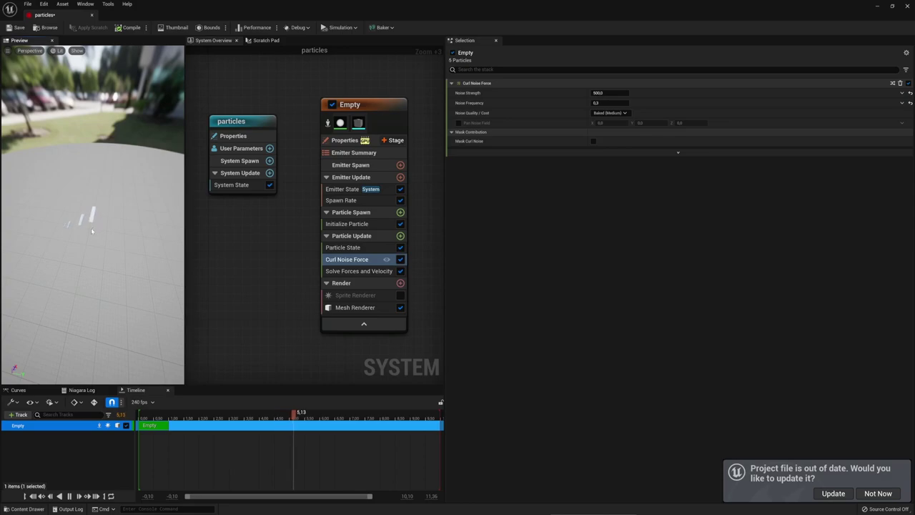
pyautogui.moveTo(91, 230); pyautogui.dragTo(65, 228)
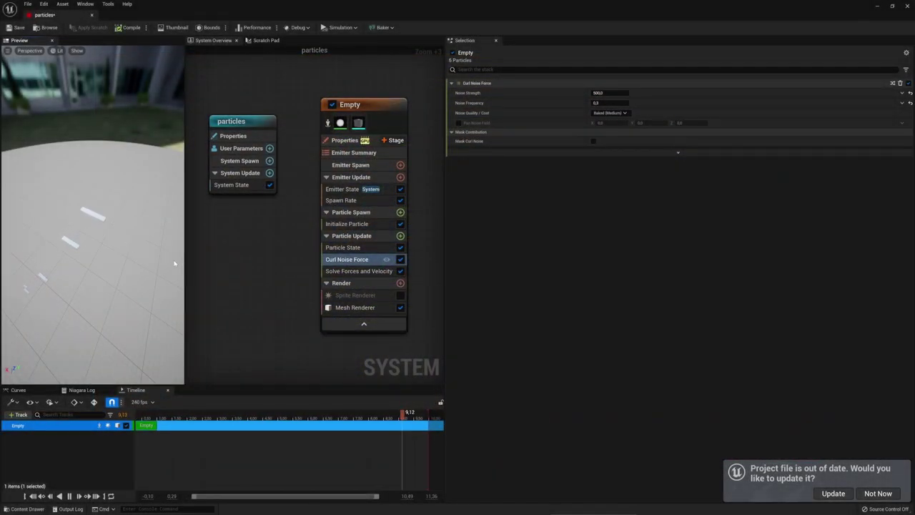
# Set the Mesh Renderer's Facing Mode to Velocity
pyautogui.click(361, 309)
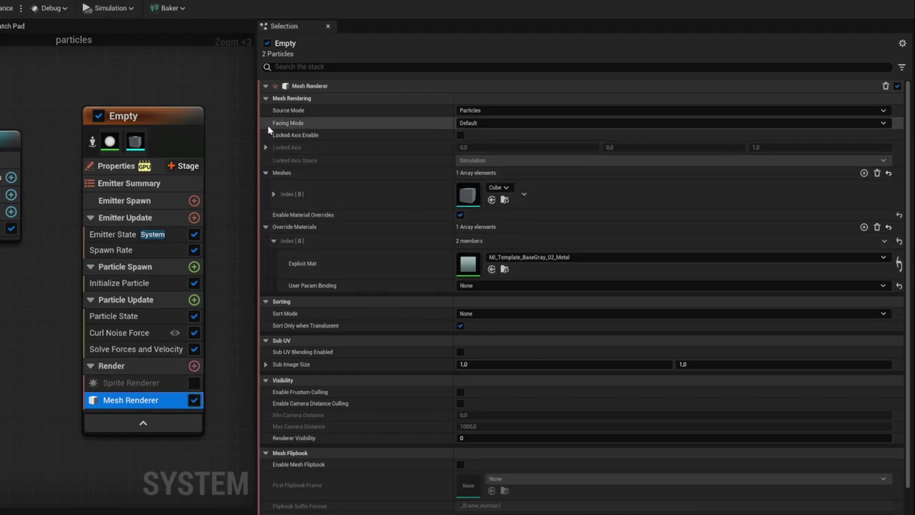
pyautogui.click(483, 123)
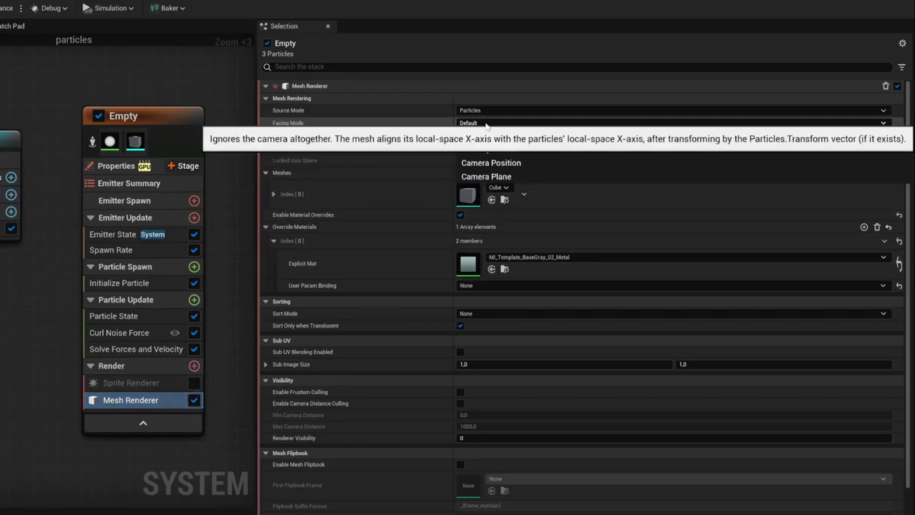
pyautogui.click(491, 149)
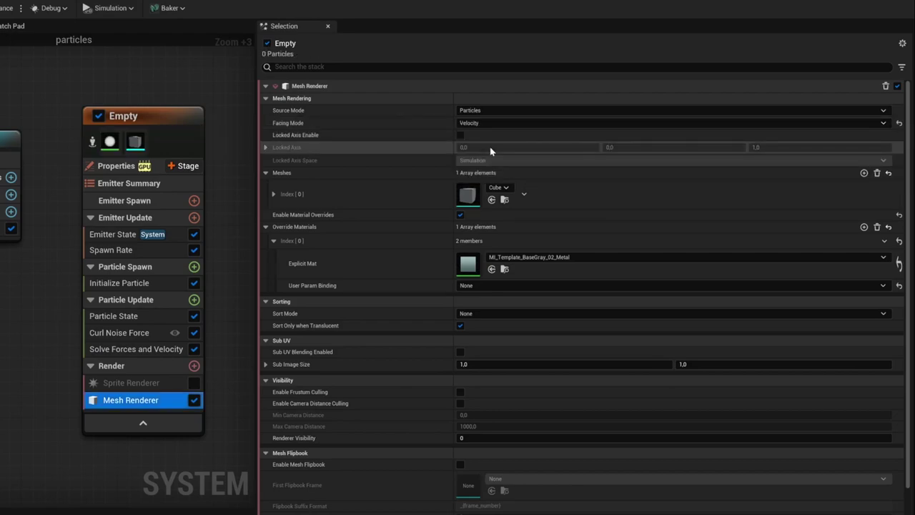
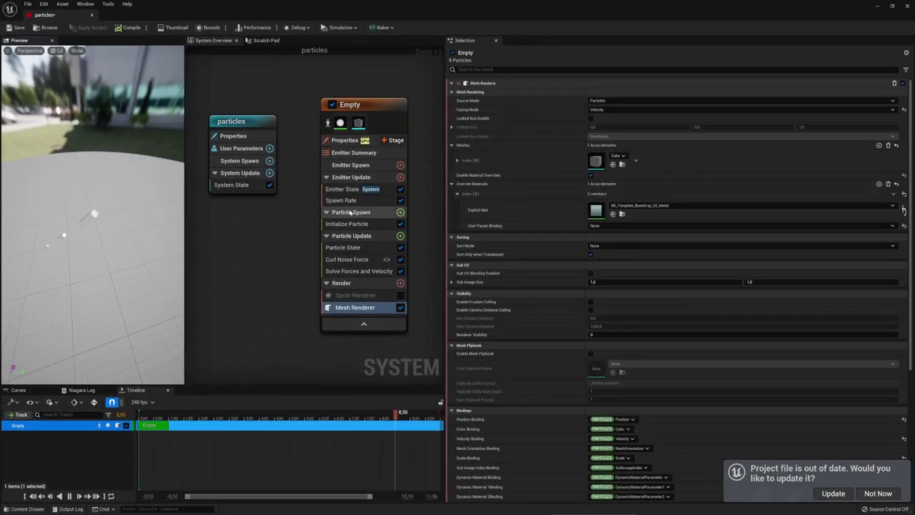
# Set the Spawn Rate module's SpawnRate to 10
pyautogui.click(599, 92)
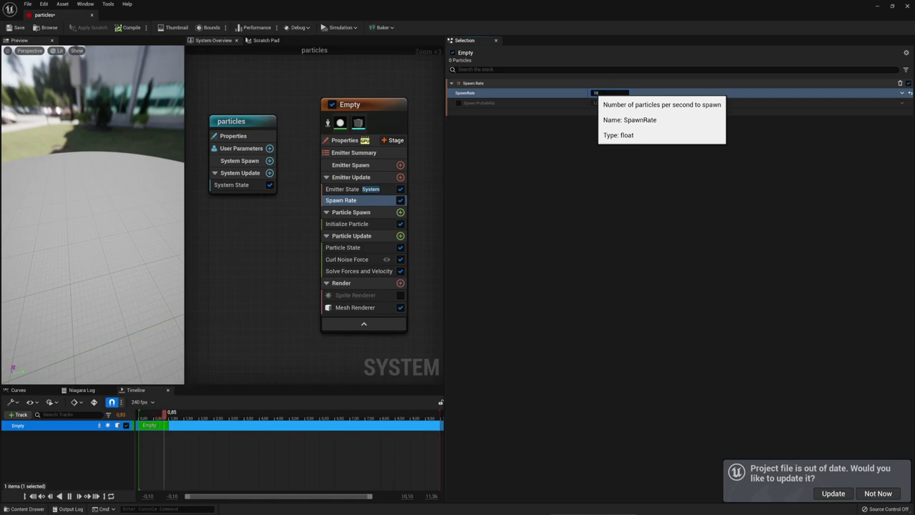
pyautogui.write('10')
pyautogui.press('Return')
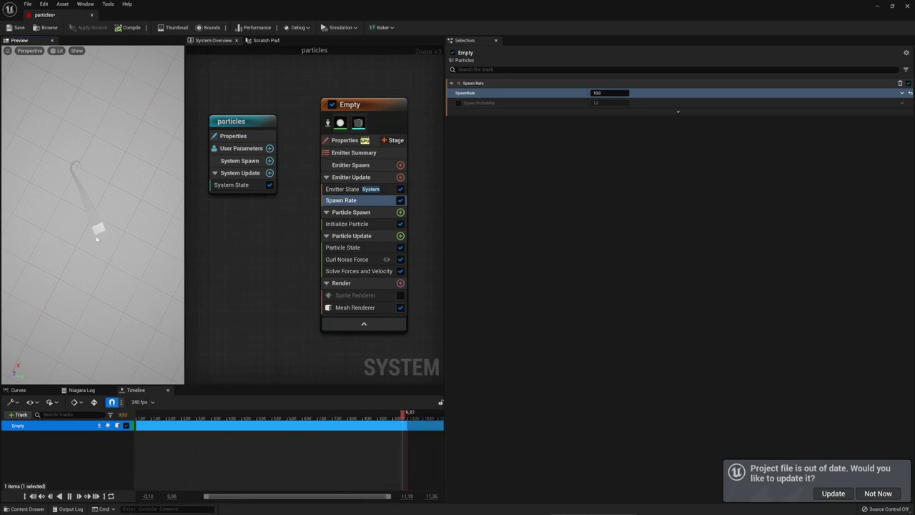
pyautogui.moveTo(98, 194); pyautogui.dragTo(88, 253)
pyautogui.moveTo(108, 213); pyautogui.dragTo(104, 207)
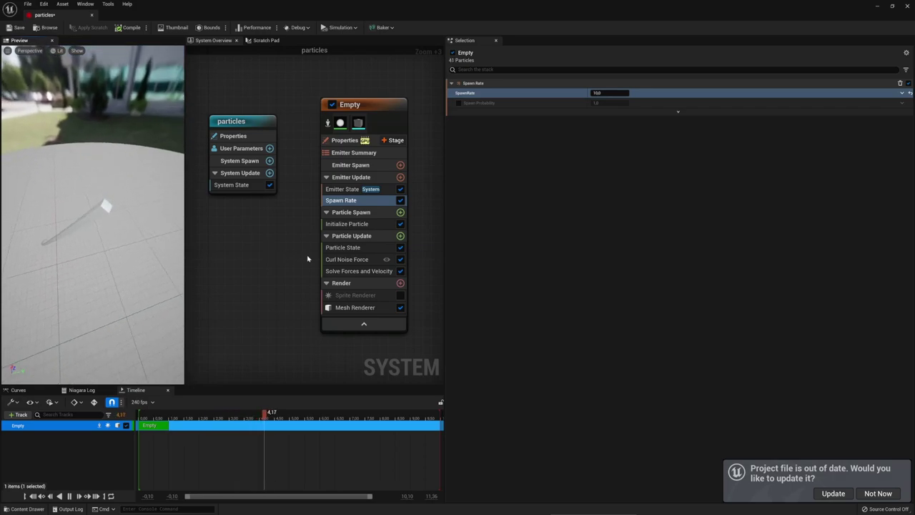
# Enable the Curl Noise Force's Pan Noise Field and set its X, Y and Z values to 0.1
pyautogui.click(340, 259)
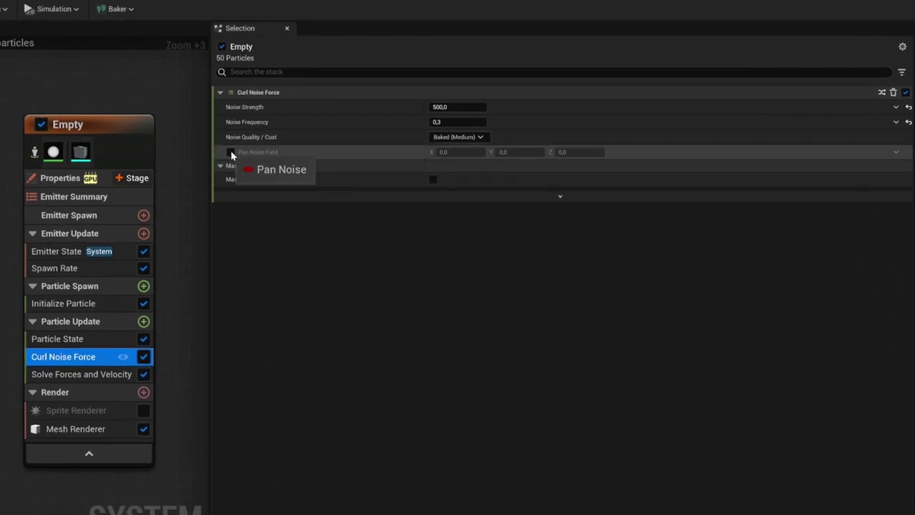
pyautogui.click(230, 151)
pyautogui.click(458, 151)
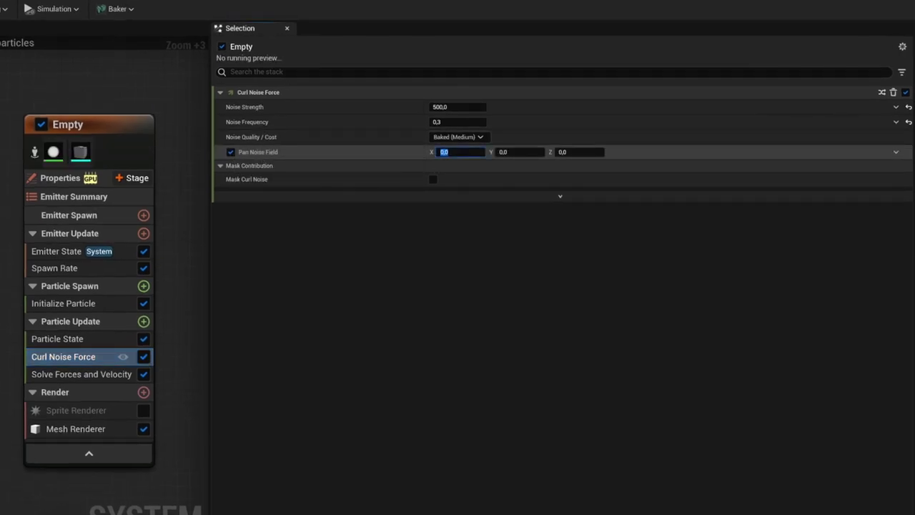
pyautogui.write('0,1')
pyautogui.click(521, 151)
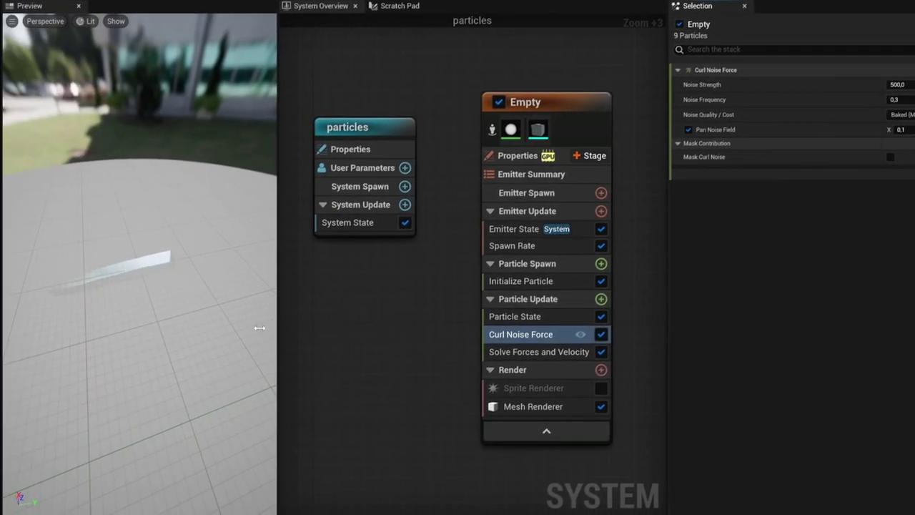
# Enlarge the preview area and move the Empty emitter node closer to the particles system node
pyautogui.moveTo(127, 356); pyautogui.dragTo(86, 250)
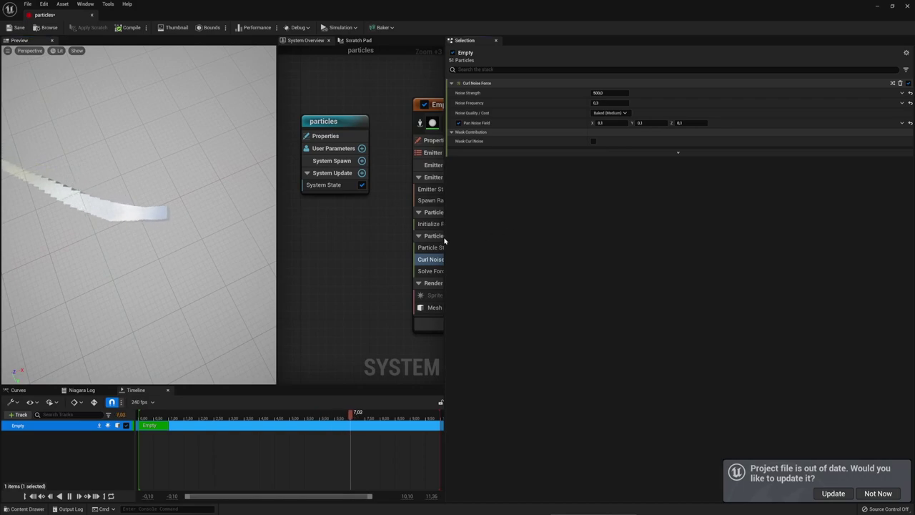
pyautogui.moveTo(449, 242); pyautogui.dragTo(581, 236)
pyautogui.moveTo(364, 224); pyautogui.dragTo(370, 223)
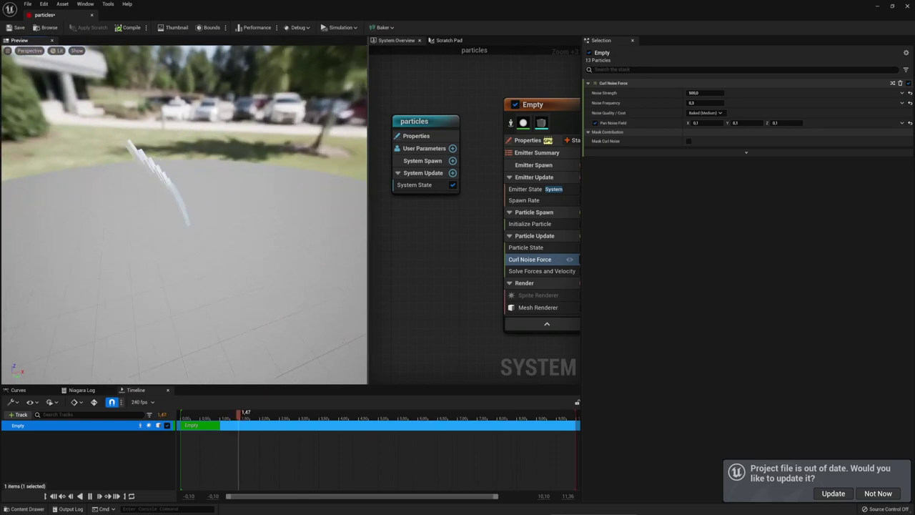
pyautogui.moveTo(215, 214); pyautogui.dragTo(275, 176)
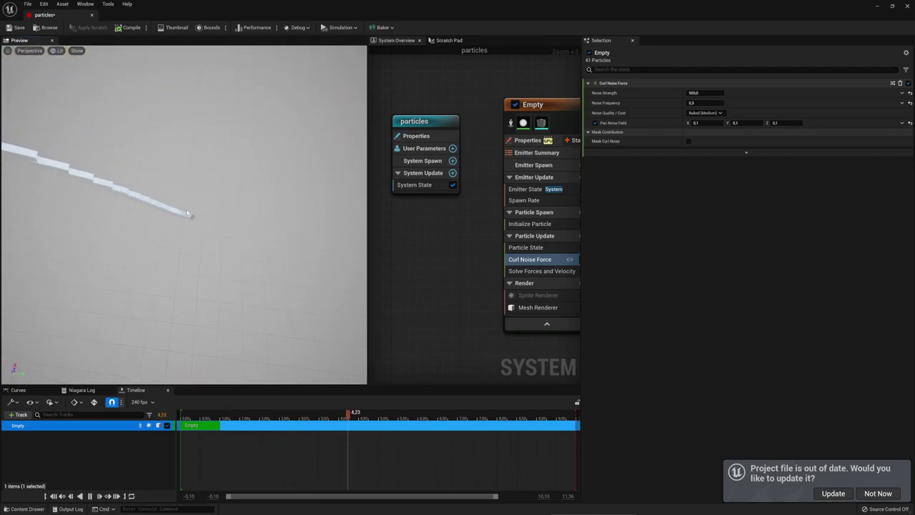
pyautogui.moveTo(129, 237); pyautogui.dragTo(207, 229)
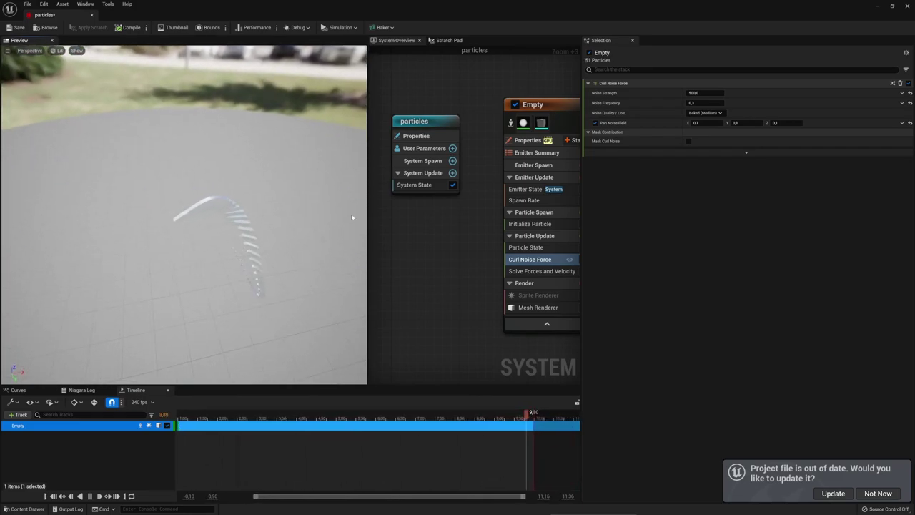
pyautogui.moveTo(546, 104); pyautogui.dragTo(513, 105)
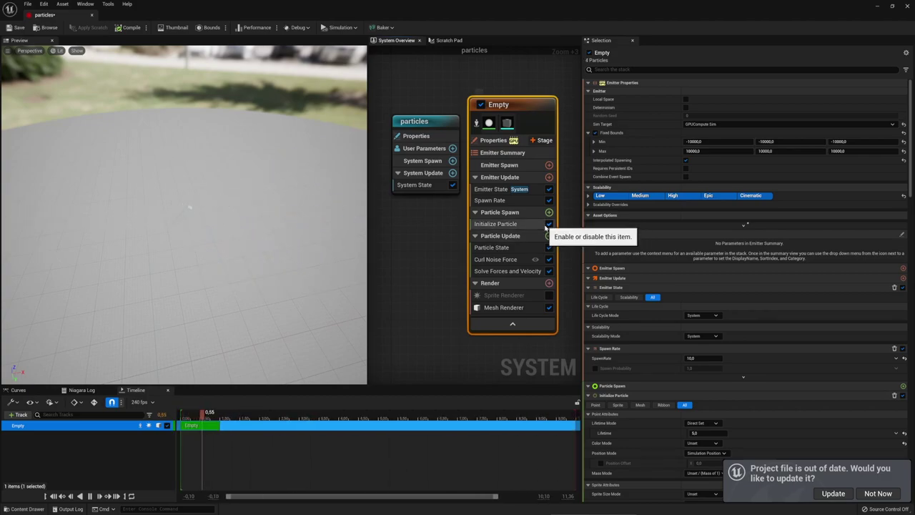
# Add a Shape Location module to the emitter's Particle Spawn group
pyautogui.click(529, 213)
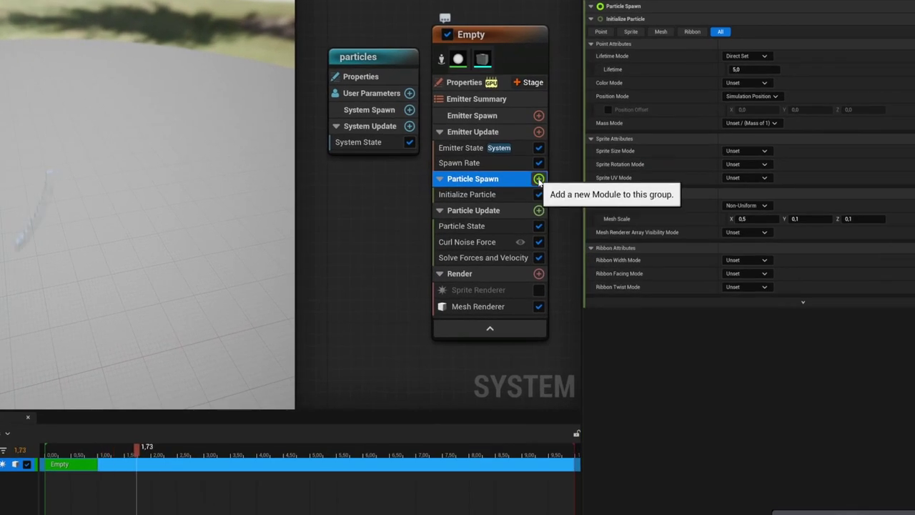
pyautogui.click(538, 179)
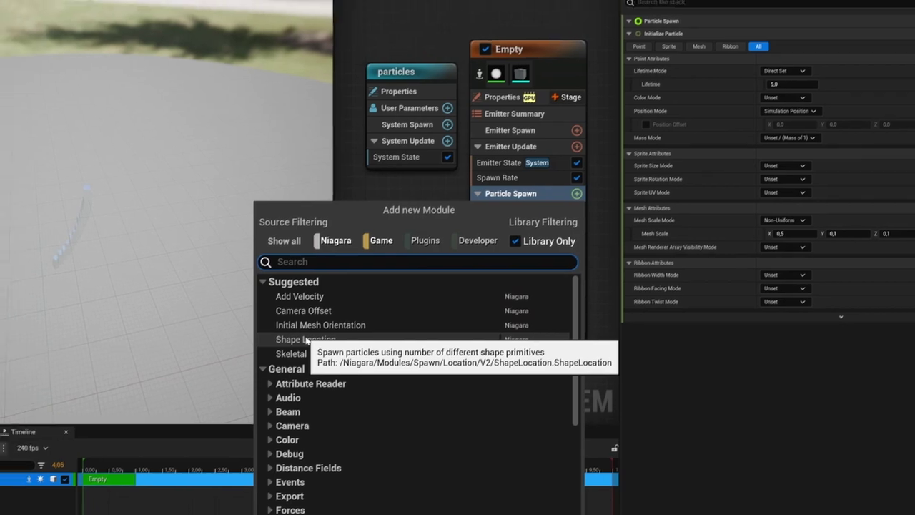
pyautogui.click(267, 324)
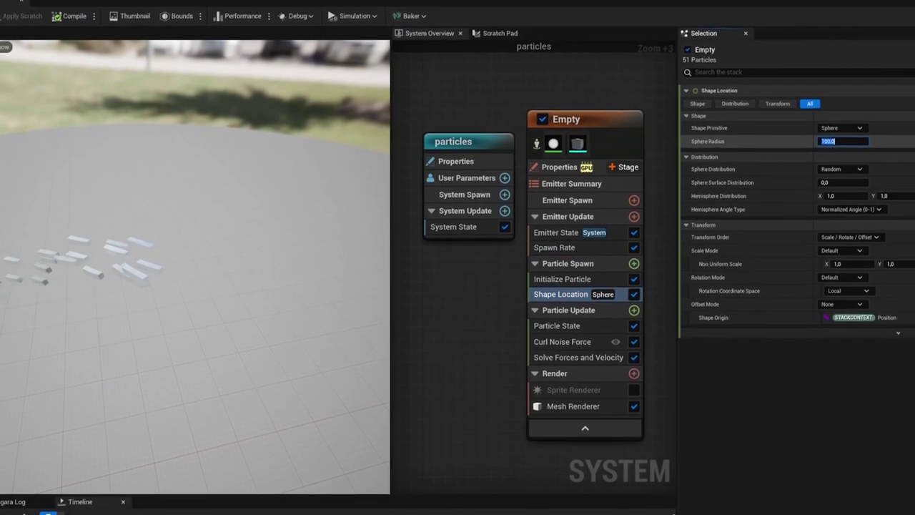
# Set the Shape Location's Sphere Radius to 1000
pyautogui.click(914, 131)
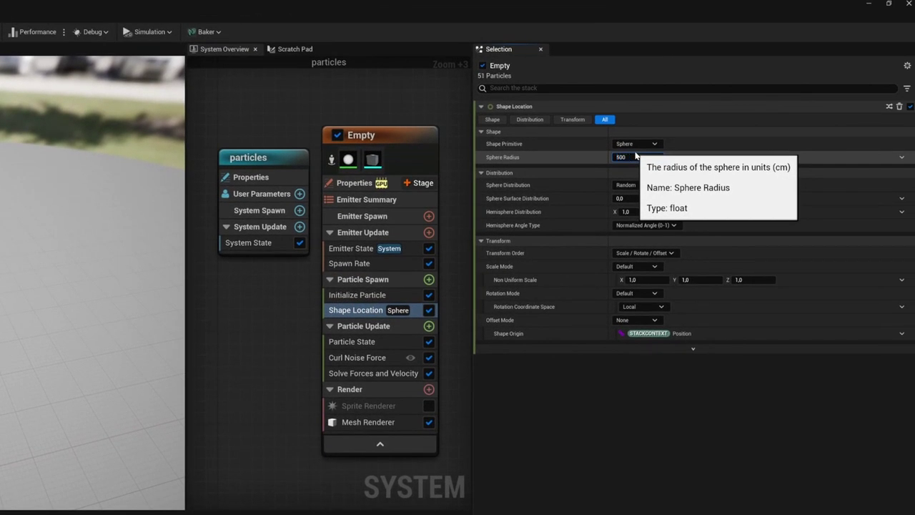
pyautogui.press('Return')
pyautogui.write('1000')
pyautogui.press('Return')
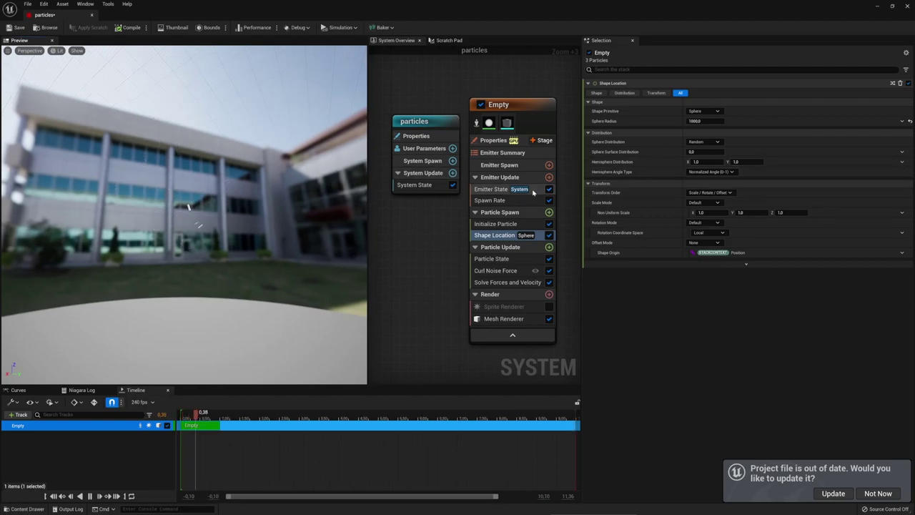
# Set the Spawn Rate module's SpawnRate to 1000 and view the particle cloud in the preview
pyautogui.click(505, 200)
pyautogui.click(705, 93)
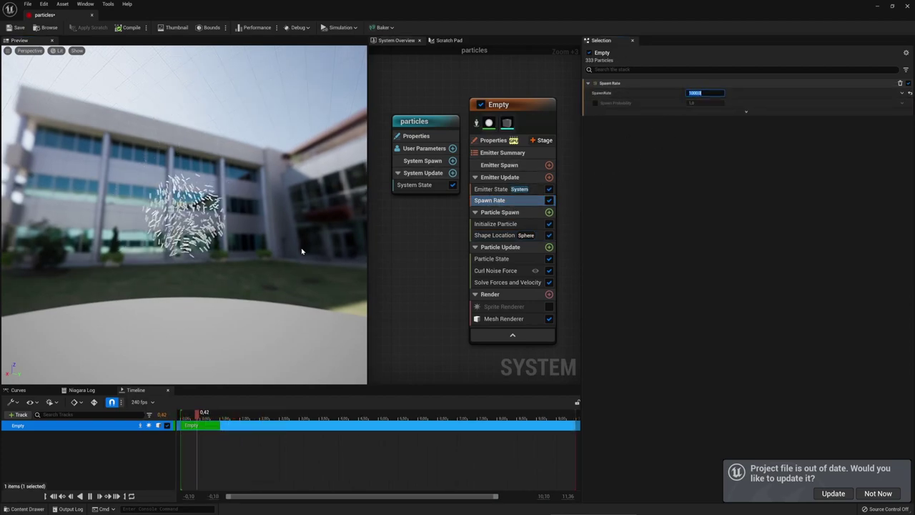
pyautogui.moveTo(301, 247)
pyautogui.mouseDown()
pyautogui.moveTo(350, 232)
pyautogui.moveTo(300, 248)
pyautogui.moveTo(336, 229)
pyautogui.moveTo(285, 236)
pyautogui.moveTo(301, 247)
pyautogui.mouseUp()
pyautogui.moveTo(194, 205); pyautogui.dragTo(174, 227)
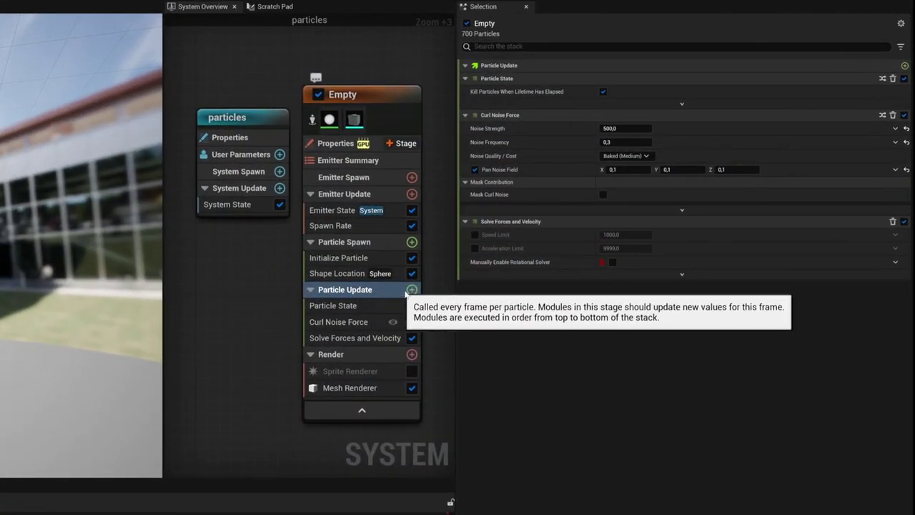
# Add a Drag module to the emitter's Particle Update group
pyautogui.click(411, 289)
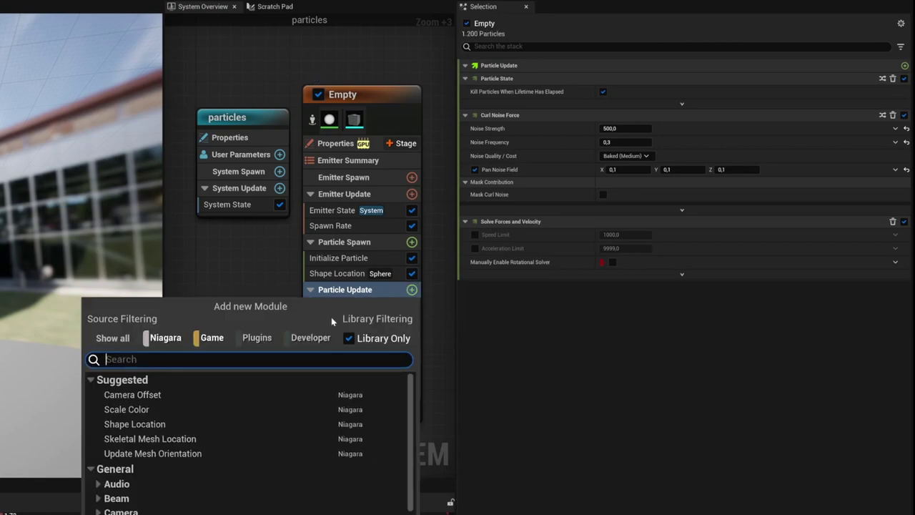
pyautogui.write('dra')
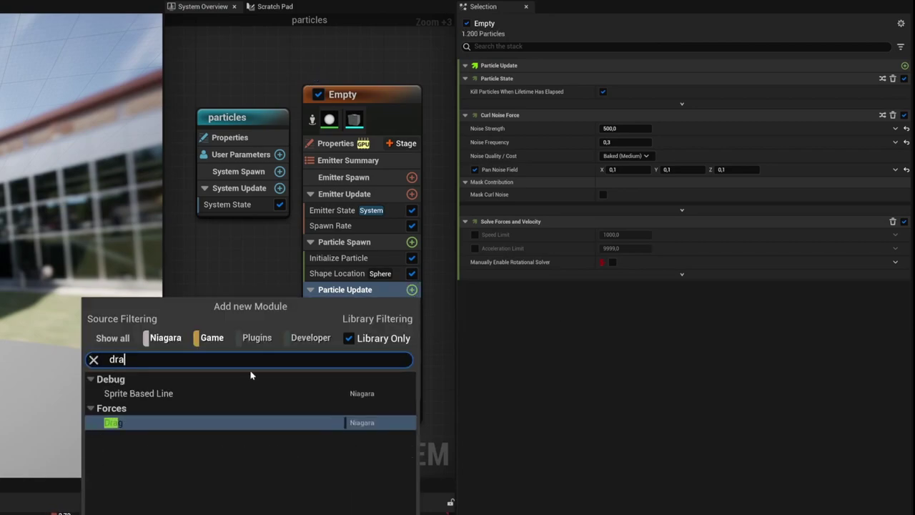
pyautogui.click(127, 422)
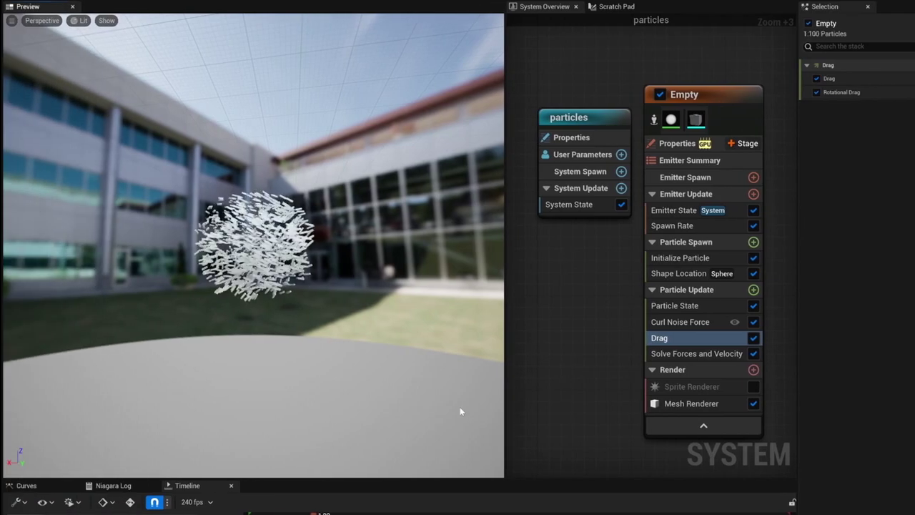
# Set both the Drag and Rotational Drag values of the Drag module to 3
pyautogui.moveTo(258, 368); pyautogui.dragTo(128, 339)
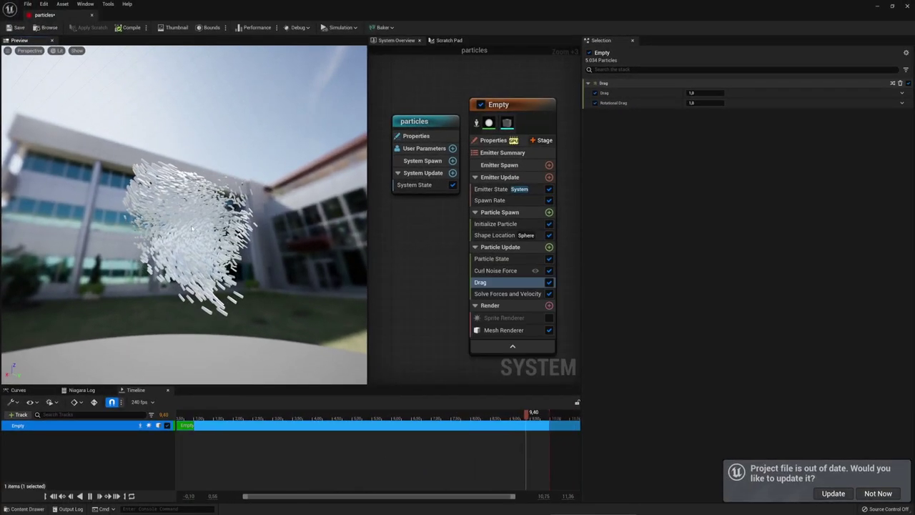
pyautogui.click(500, 282)
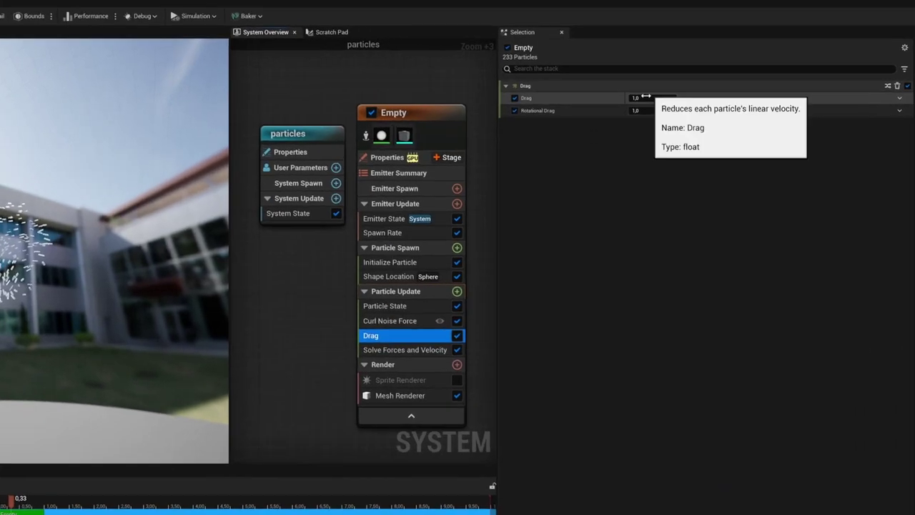
pyautogui.click(645, 98)
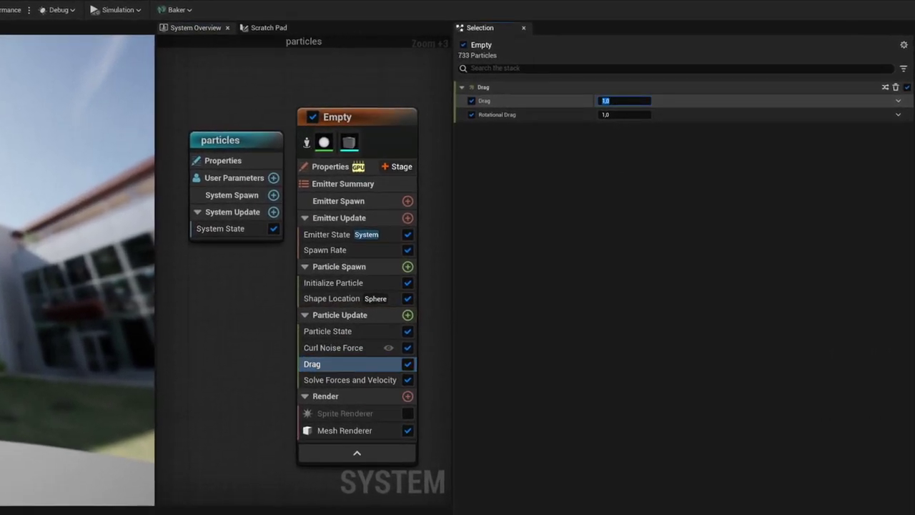
pyautogui.write('3')
pyautogui.press('Return')
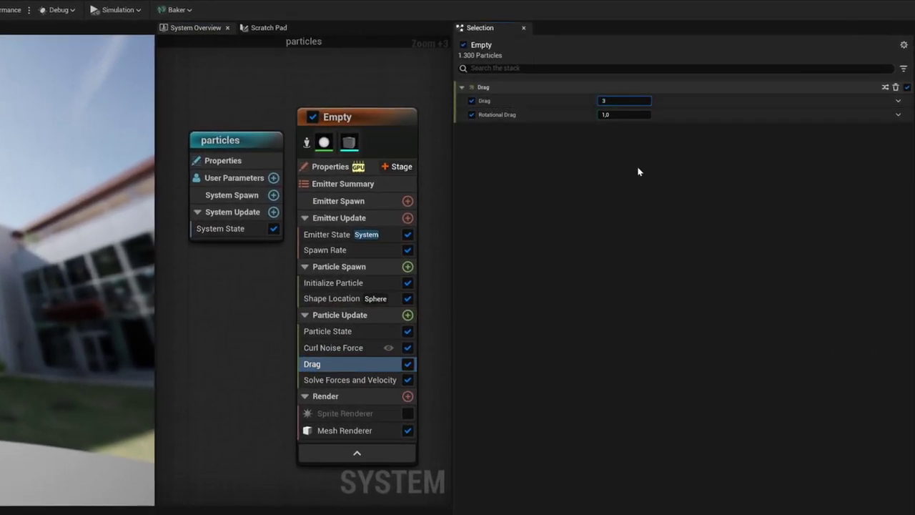
pyautogui.click(622, 115)
pyautogui.write('3')
pyautogui.press('Return')
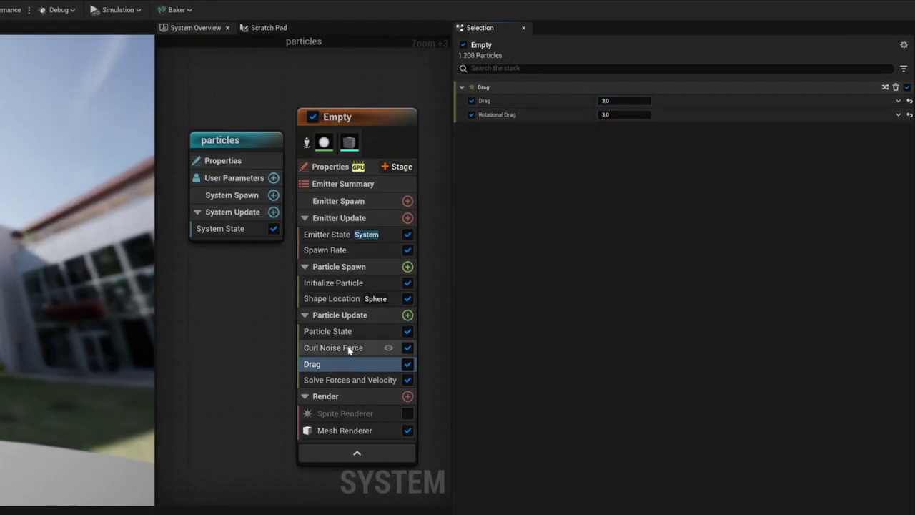
# Set the Curl Noise Force's Noise Strength to 2000 and check the particle motion in the preview
pyautogui.click(336, 348)
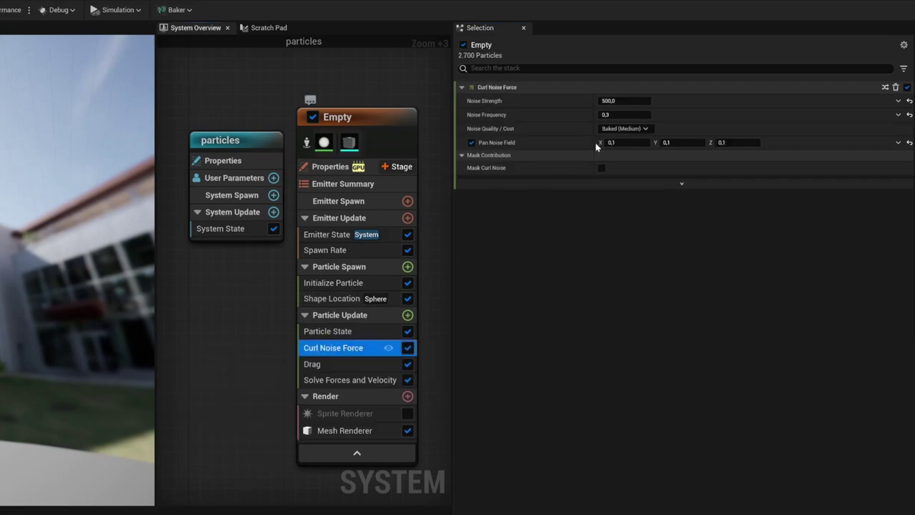
pyautogui.click(613, 101)
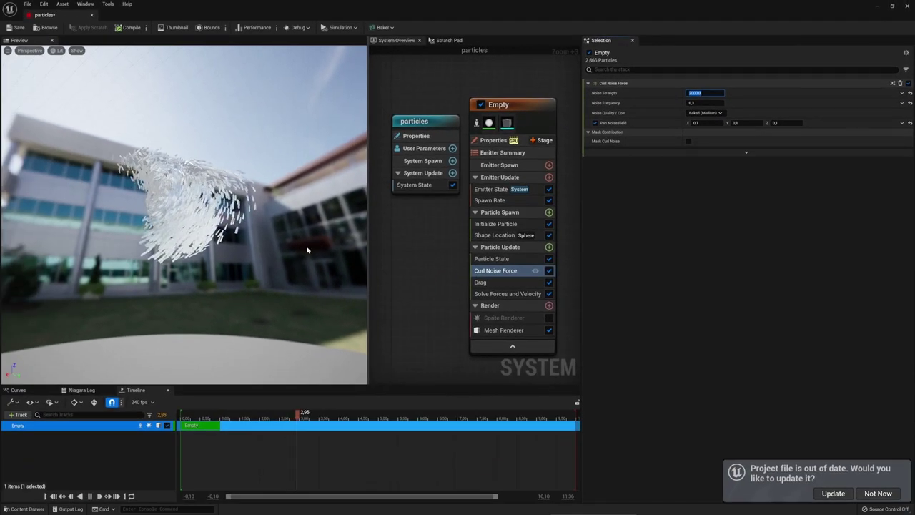
pyautogui.moveTo(307, 249); pyautogui.dragTo(133, 263)
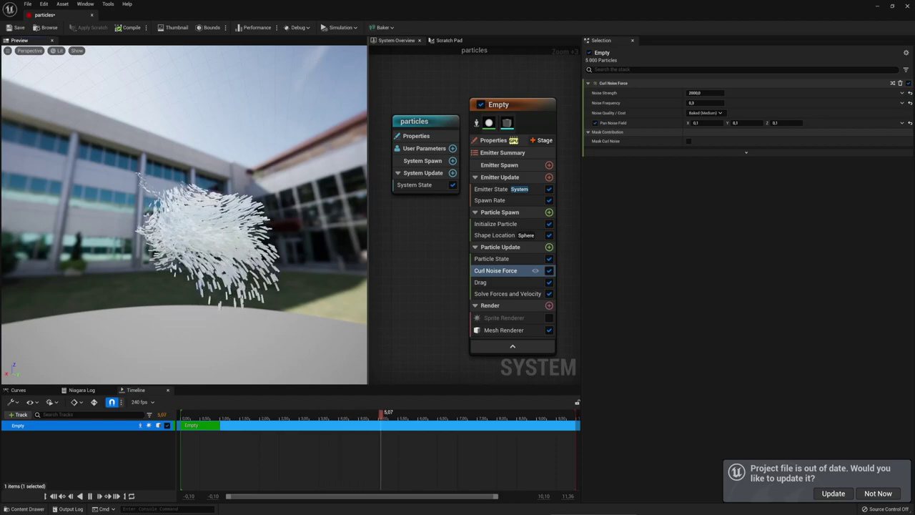
pyautogui.moveTo(185, 214); pyautogui.dragTo(165, 216)
pyautogui.moveTo(259, 266); pyautogui.dragTo(239, 266)
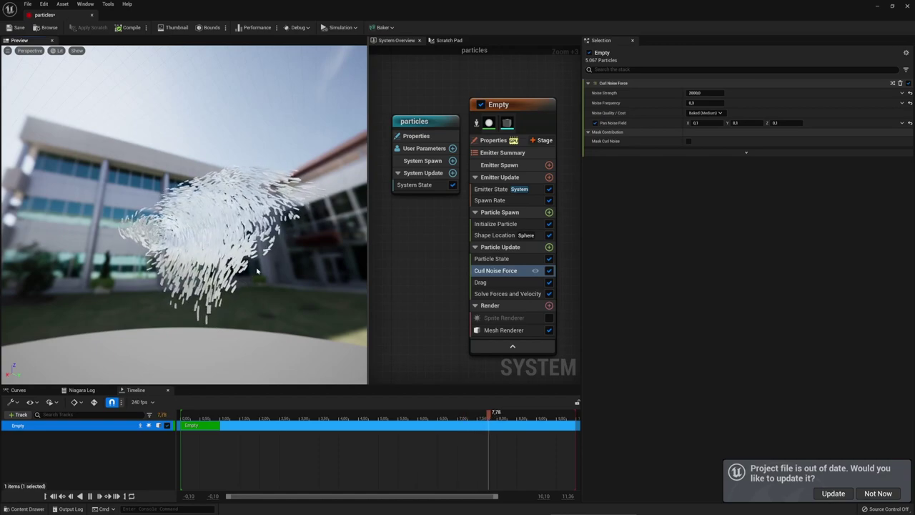
pyautogui.moveTo(257, 270); pyautogui.dragTo(253, 275)
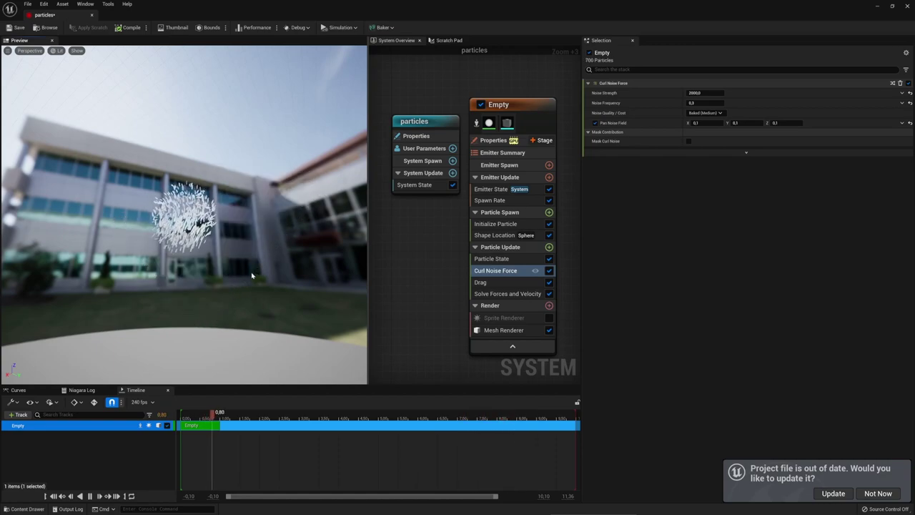
# Add a Vortex Force module to the Particle Update group and set its Vortex Force Amount to 1000
pyautogui.click(502, 247)
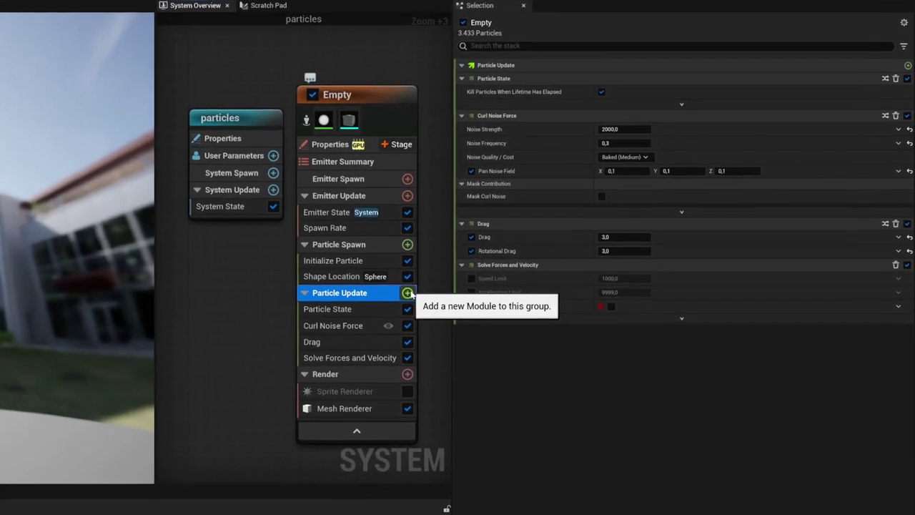
pyautogui.click(549, 247)
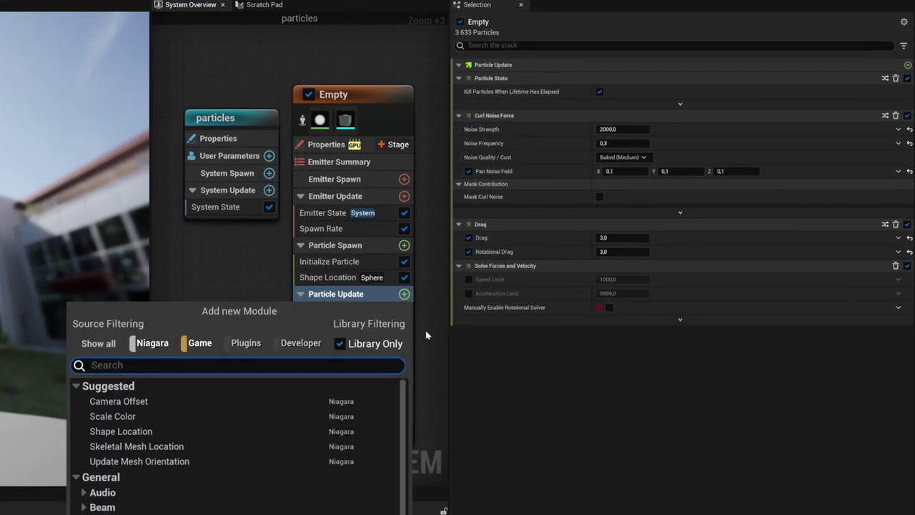
pyautogui.write('vorte')
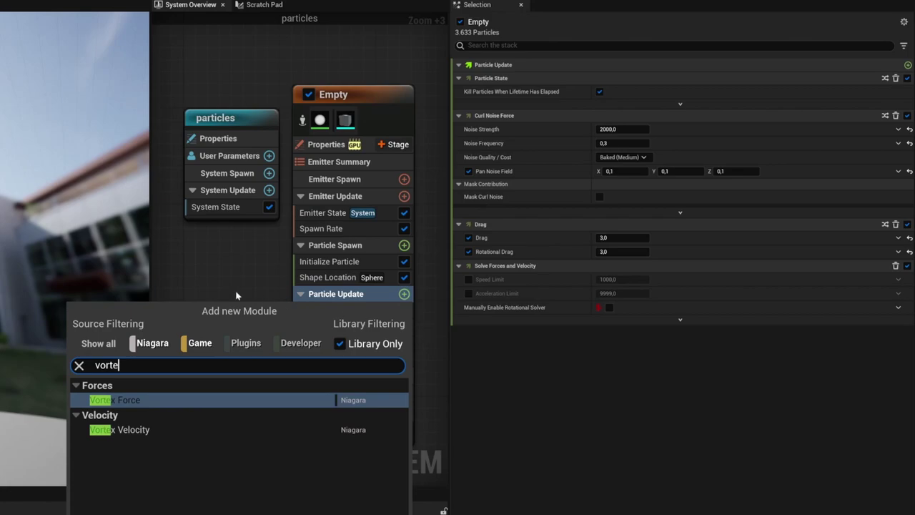
pyautogui.click(114, 399)
pyautogui.moveTo(333, 361); pyautogui.dragTo(323, 341)
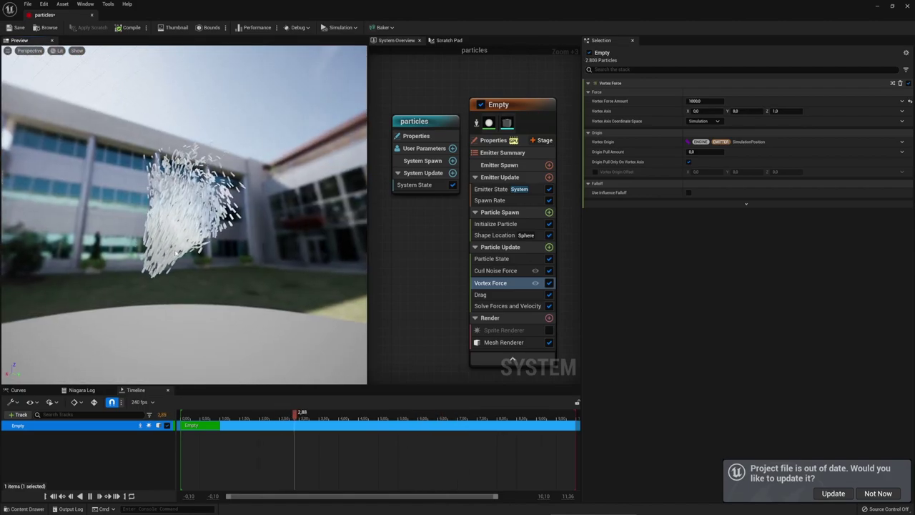
pyautogui.moveTo(181, 285); pyautogui.dragTo(146, 288)
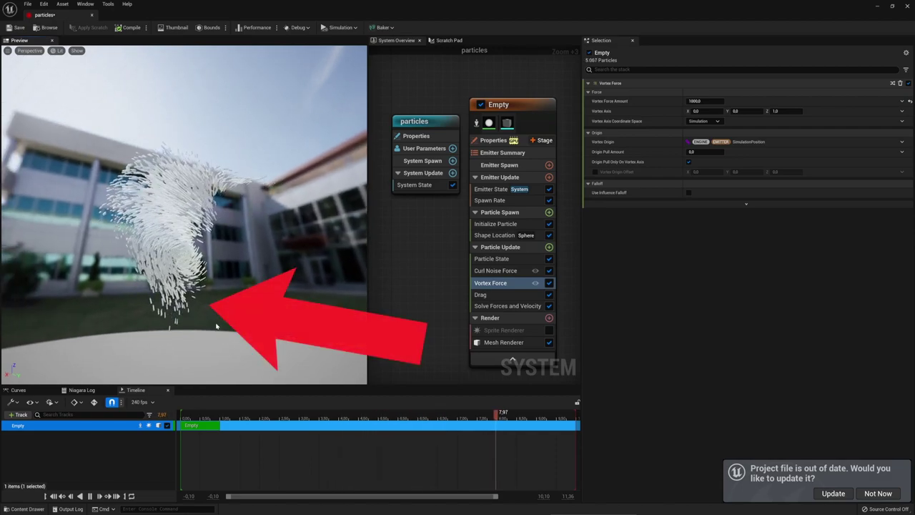
pyautogui.moveTo(272, 232)
pyautogui.mouseDown()
pyautogui.moveTo(236, 215)
pyautogui.moveTo(286, 230)
pyautogui.moveTo(334, 226)
pyautogui.mouseUp()
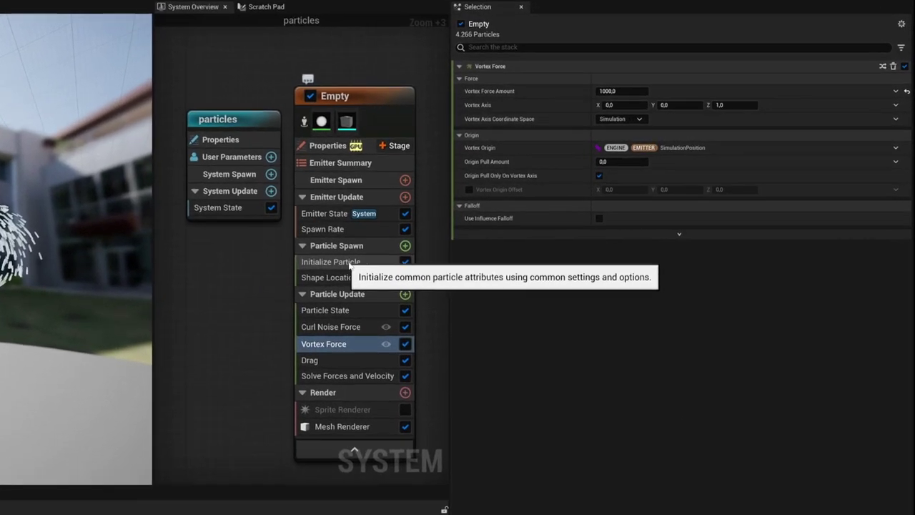
# Set the particle Lifetime in the Initialize Particle module to 20
pyautogui.click(508, 227)
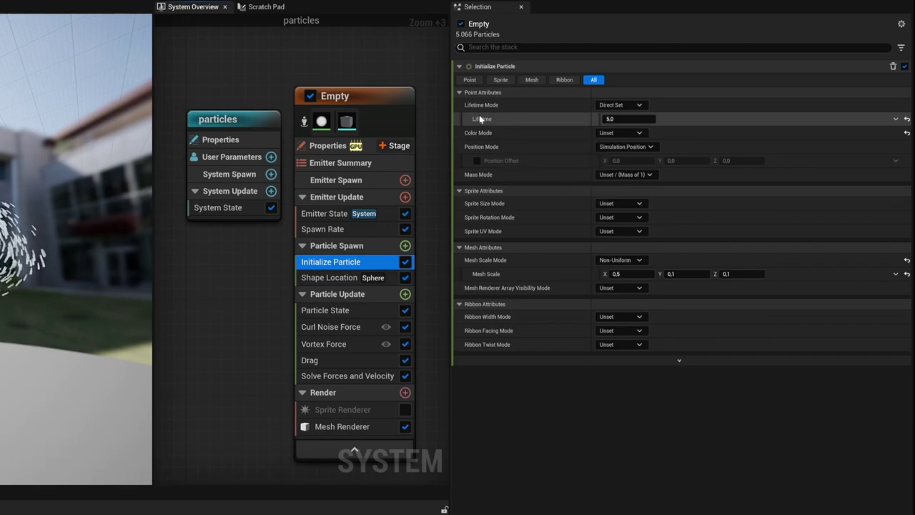
pyautogui.click(622, 119)
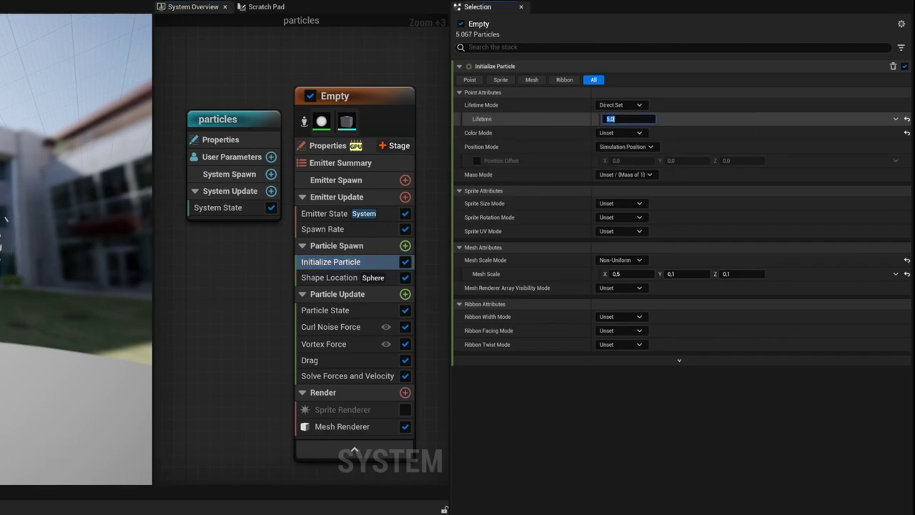
pyautogui.write('20')
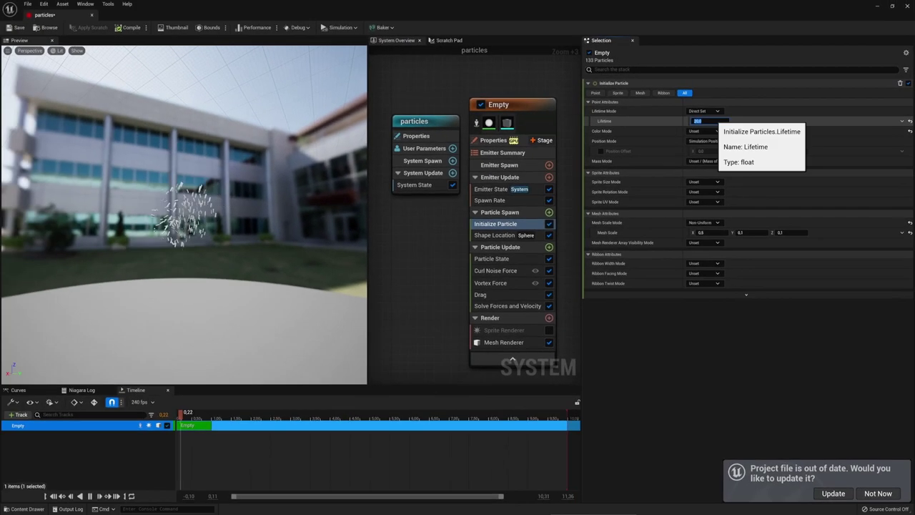
pyautogui.press('Return')
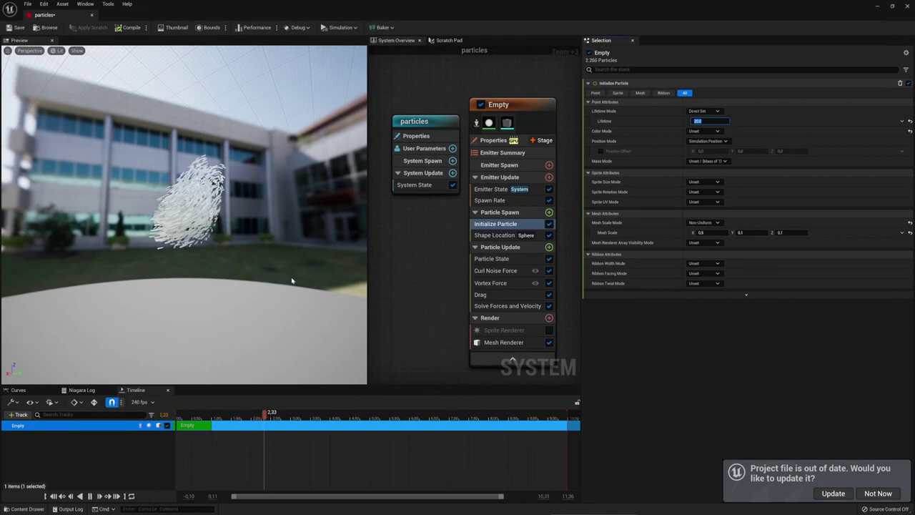
# Set the Drag value of the Drag module to 5
pyautogui.moveTo(293, 285); pyautogui.dragTo(228, 261)
pyautogui.moveTo(233, 158); pyautogui.dragTo(189, 207)
pyautogui.click(481, 294)
pyautogui.click(704, 93)
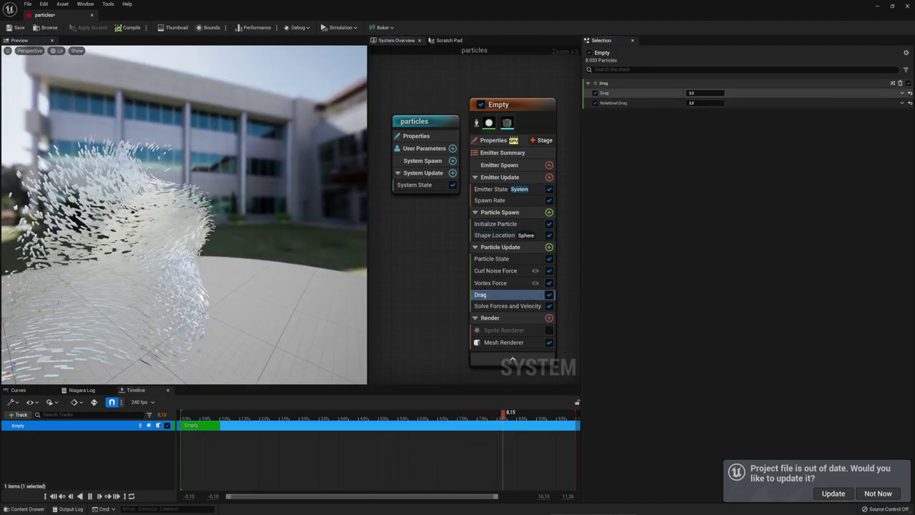
pyautogui.write('5')
pyautogui.press('Return')
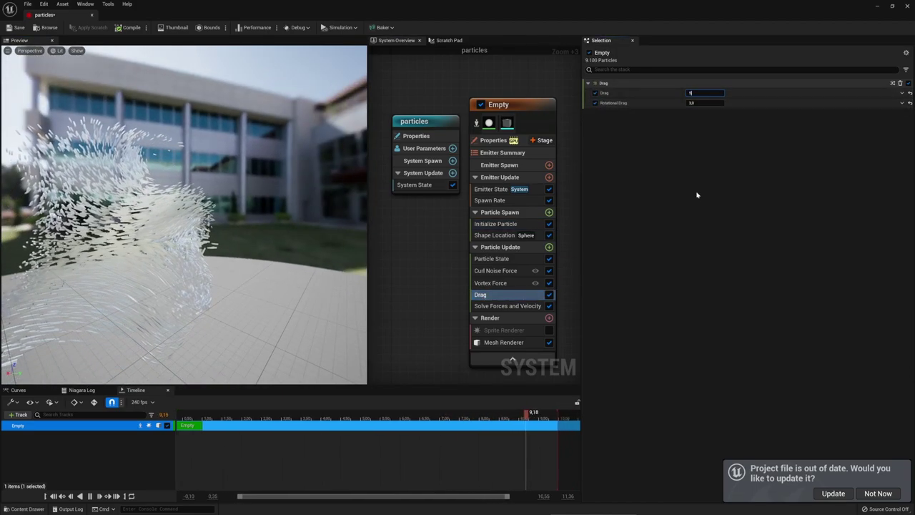
# Set the Curl Noise Force's Noise Strength to 4000 and inspect the particle motion in the preview from several angles
pyautogui.click(498, 272)
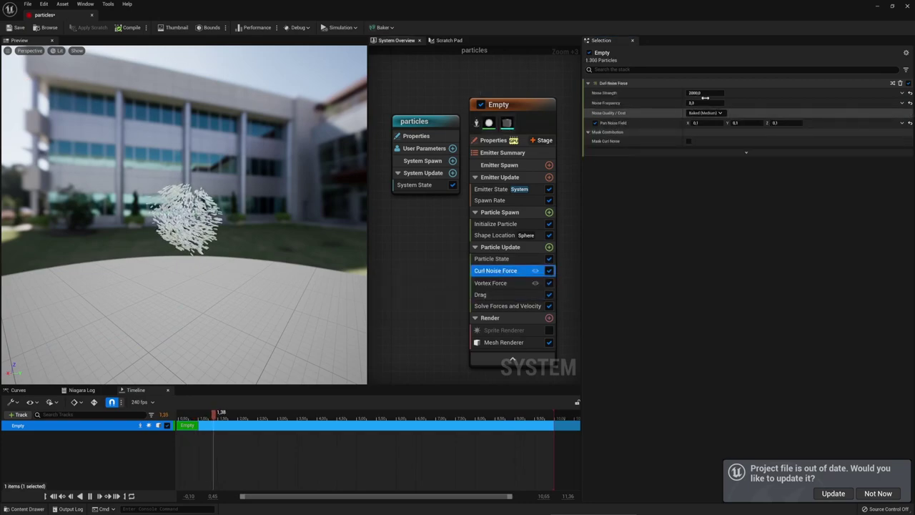
pyautogui.click(699, 93)
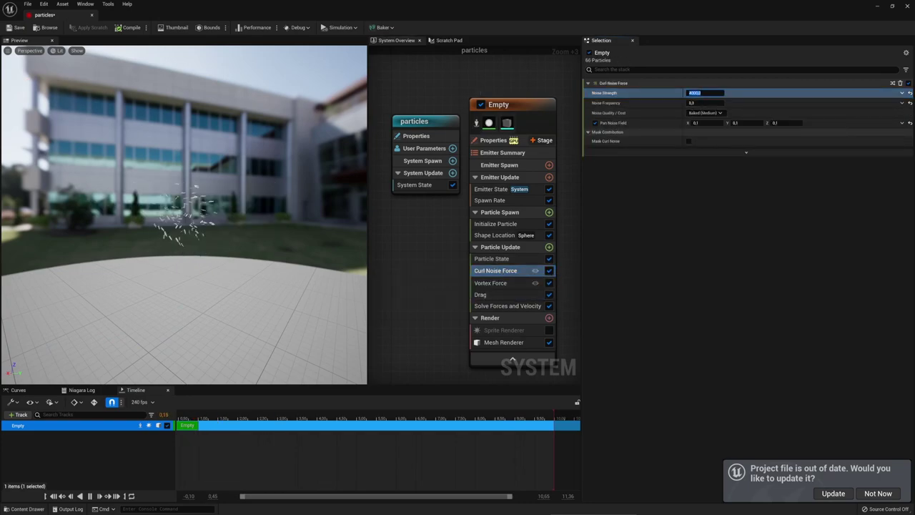
pyautogui.click(653, 313)
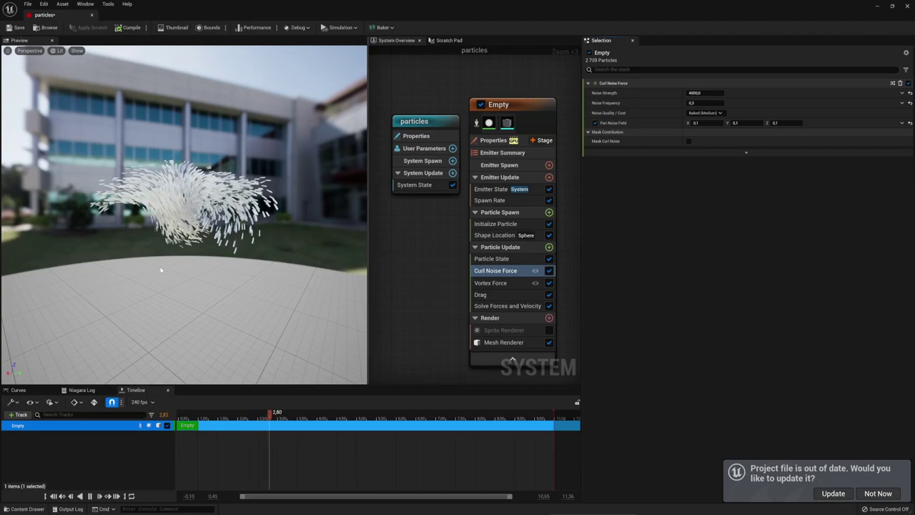
pyautogui.moveTo(151, 272); pyautogui.dragTo(264, 259)
pyautogui.click(494, 235)
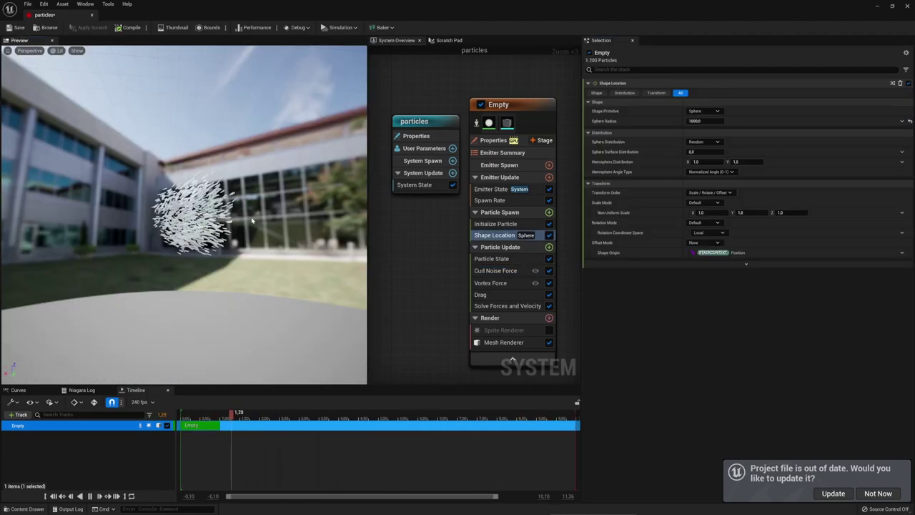
pyautogui.moveTo(164, 226); pyautogui.dragTo(210, 276)
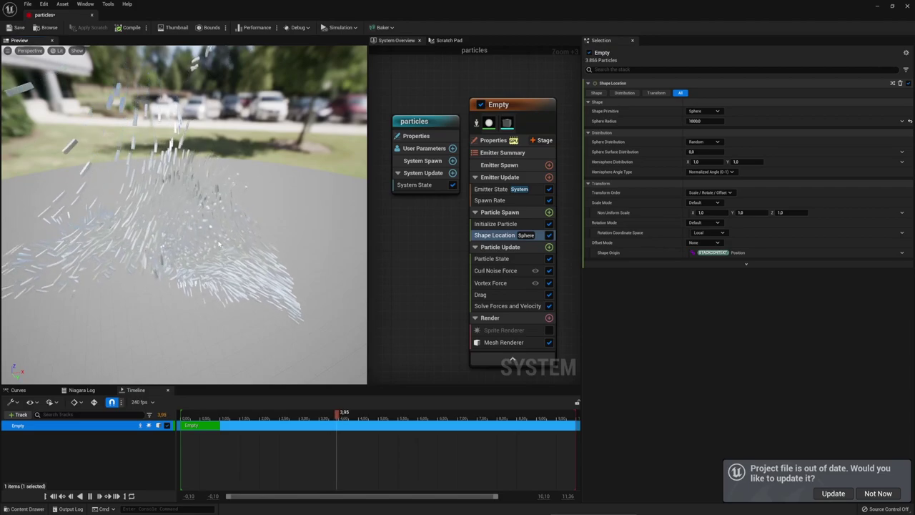
pyautogui.moveTo(218, 243); pyautogui.dragTo(272, 247)
pyautogui.moveTo(231, 169); pyautogui.dragTo(129, 214)
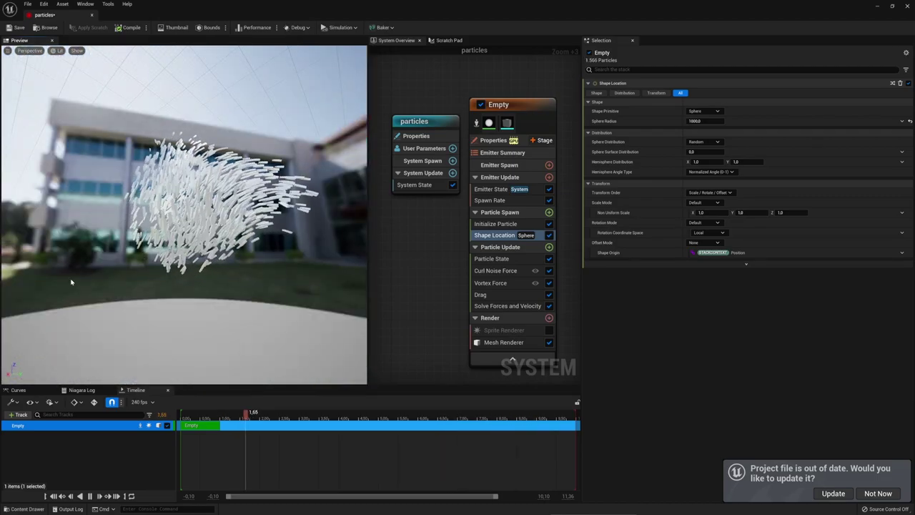
# Add a Scale Mesh Size module to the emitter's Particle Update group
pyautogui.click(524, 246)
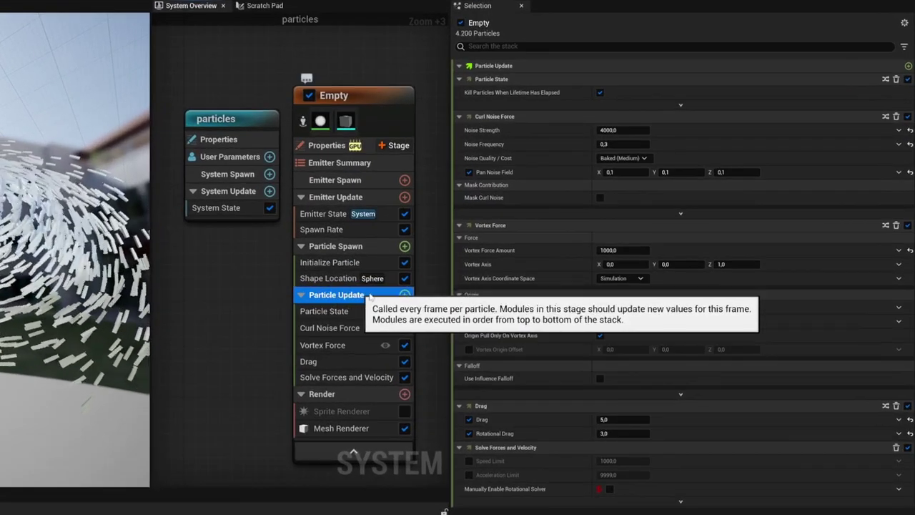
pyautogui.click(404, 294)
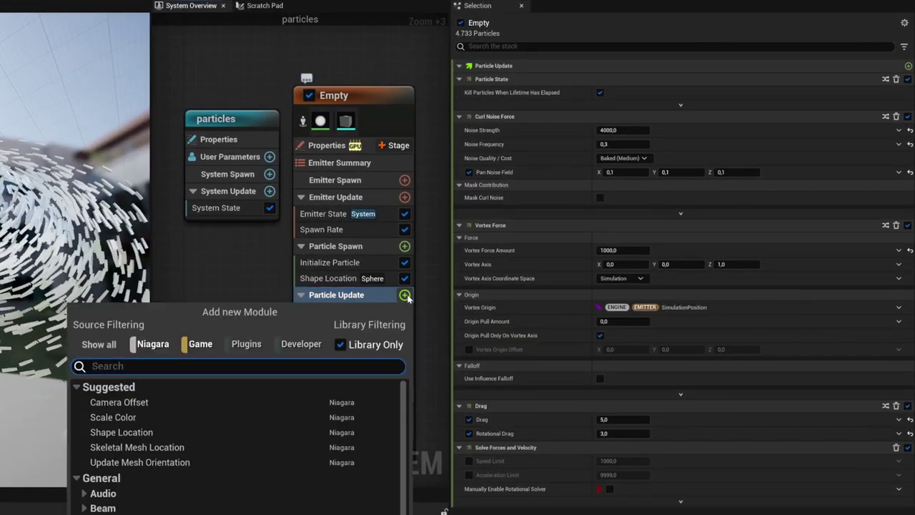
pyautogui.write('scal')
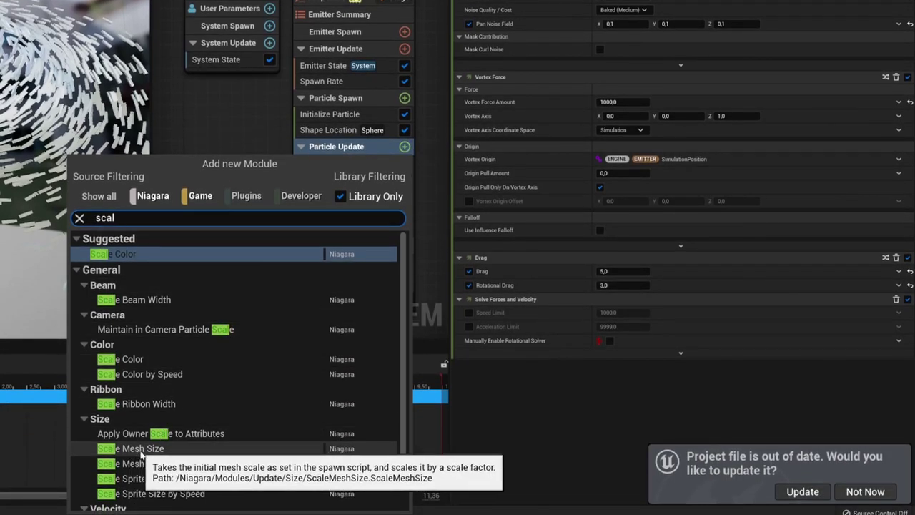
pyautogui.click(146, 449)
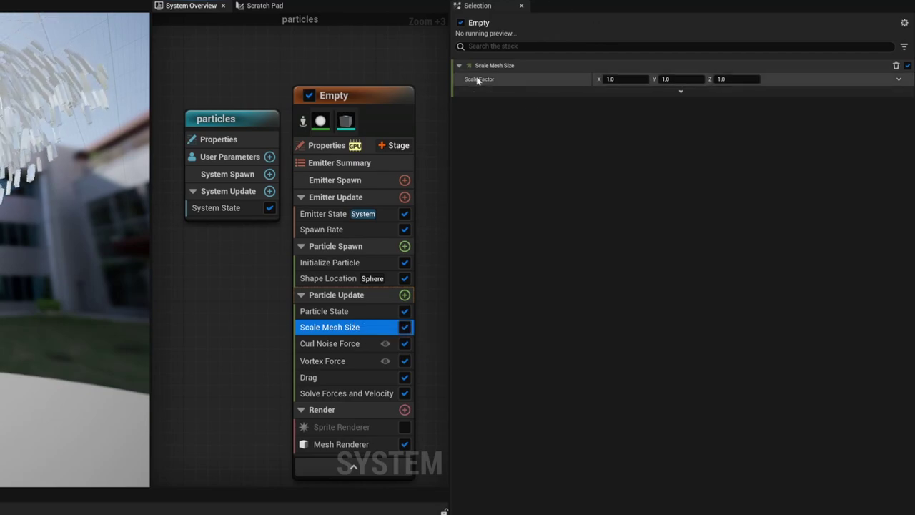
# Drive the Scale Factor of the Scale Mesh Size module with a Vector from Curve dynamic input
pyautogui.click(898, 79)
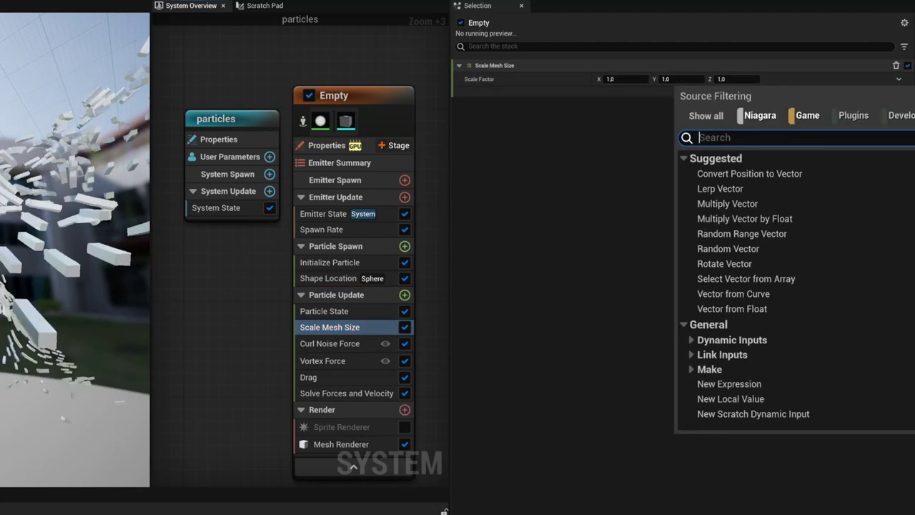
pyautogui.write('curve')
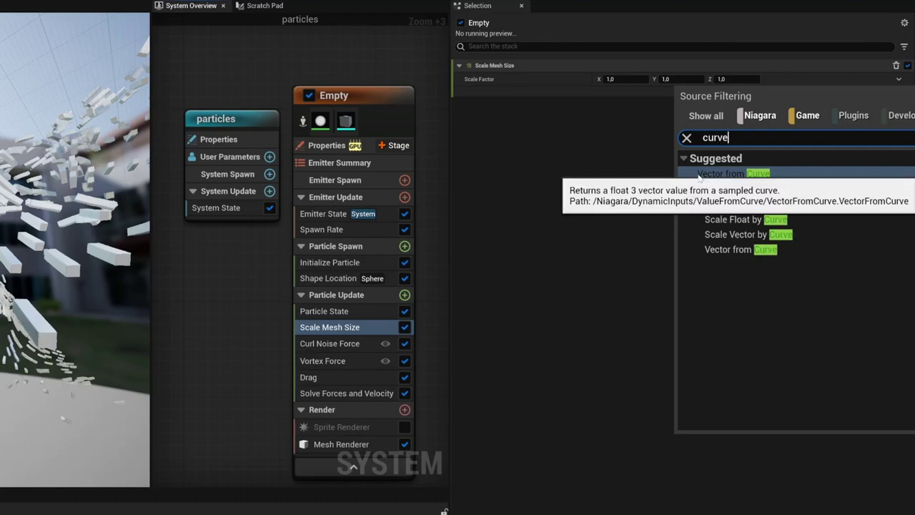
pyautogui.click(740, 175)
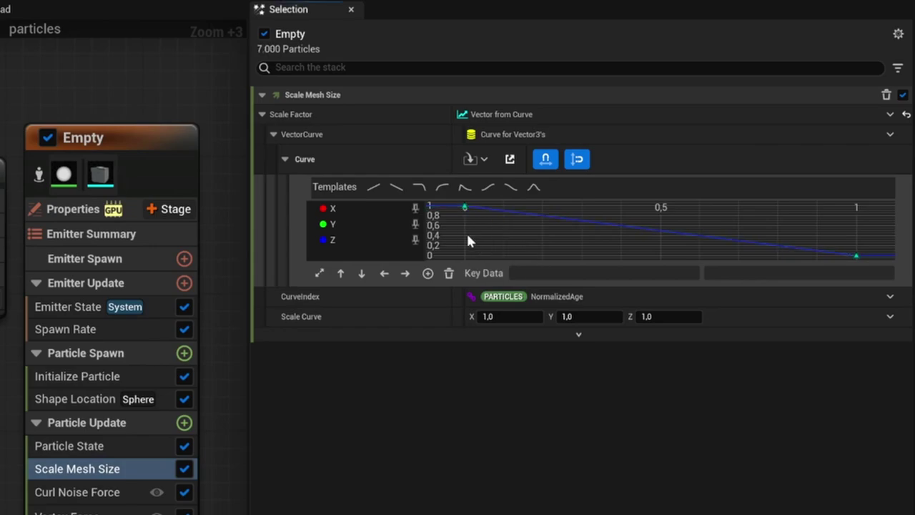
# Set the interpolation of all keys on the X, Y and Z scale curves to Auto
pyautogui.hotkey('ctrl', 'a')
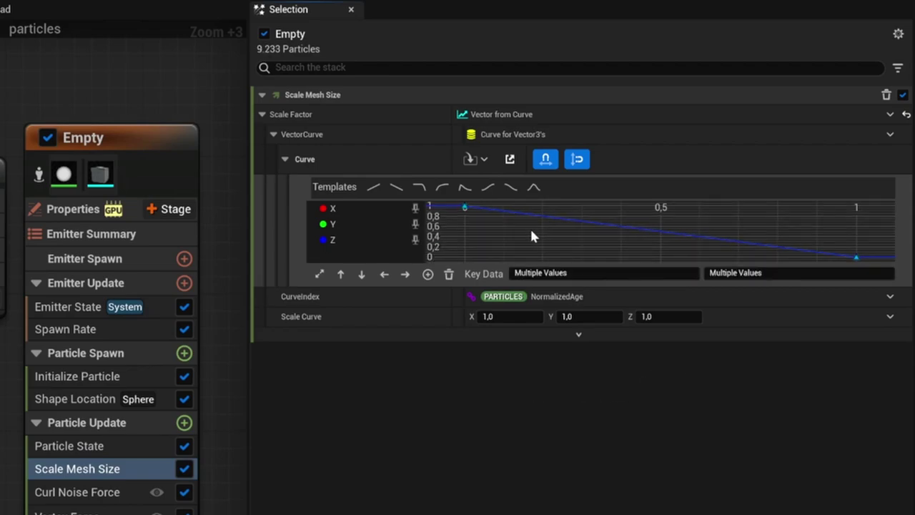
pyautogui.moveTo(464, 206); pyautogui.dragTo(464, 207)
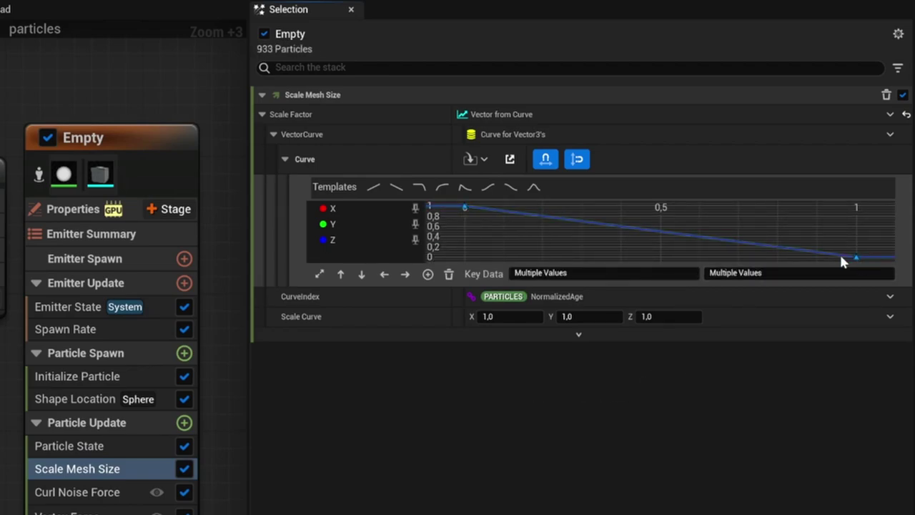
pyautogui.rightClick(465, 209)
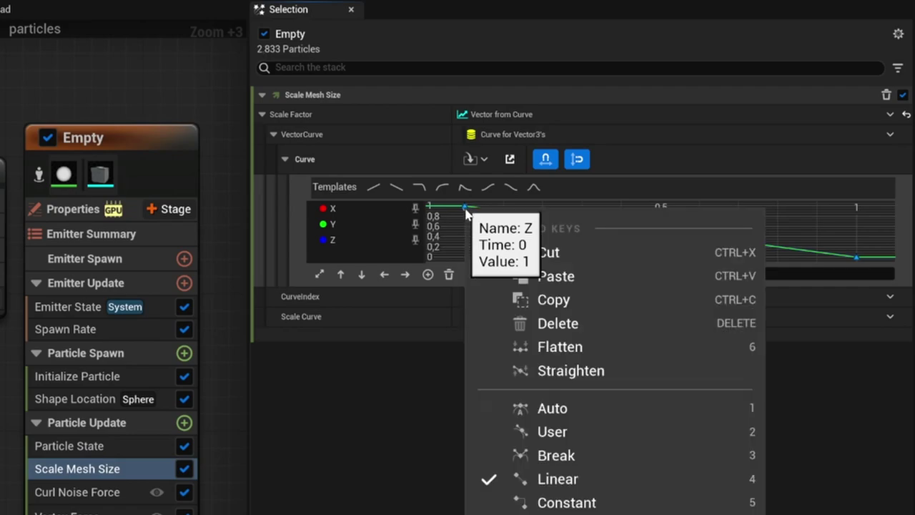
pyautogui.click(552, 409)
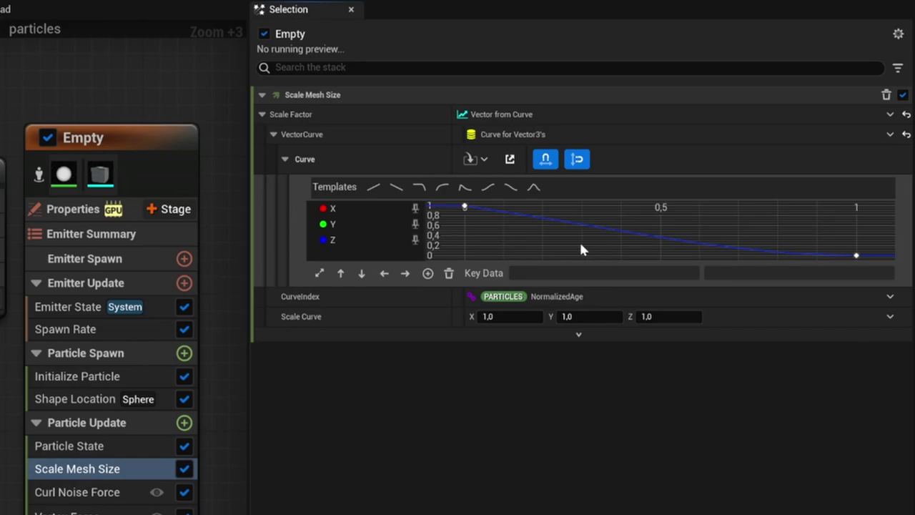
# Add two keys to the scale curves at times of about 0,3 and 0,5, and set their interpolation to Auto
pyautogui.rightClick(583, 244)
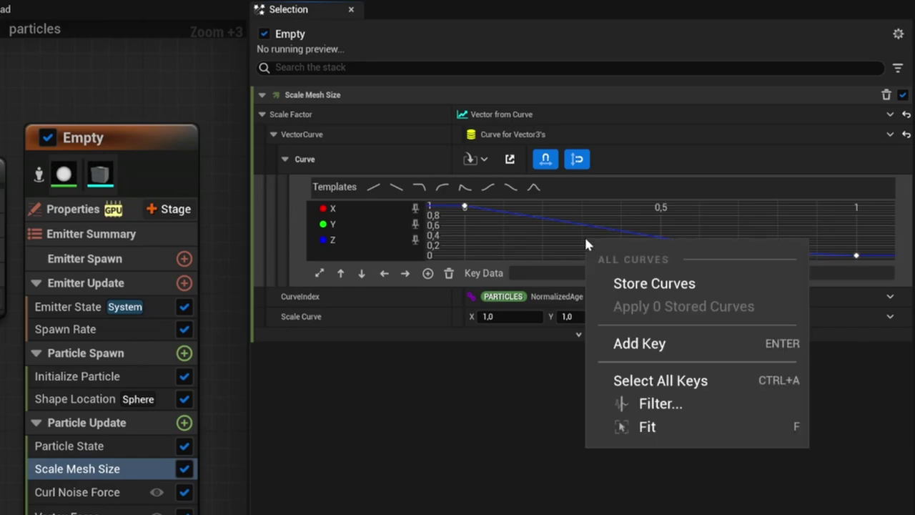
pyautogui.click(659, 344)
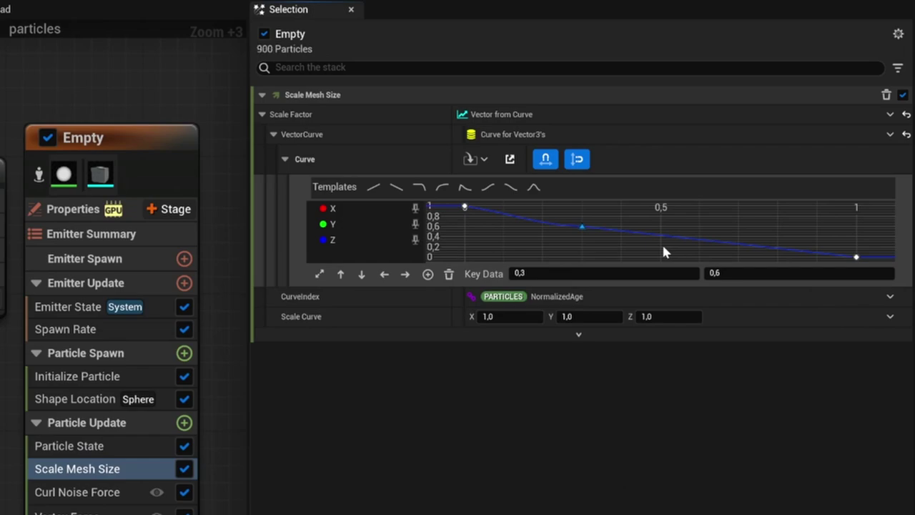
pyautogui.rightClick(663, 251)
pyautogui.click(710, 353)
pyautogui.moveTo(679, 250); pyautogui.dragTo(553, 207)
pyautogui.rightClick(583, 229)
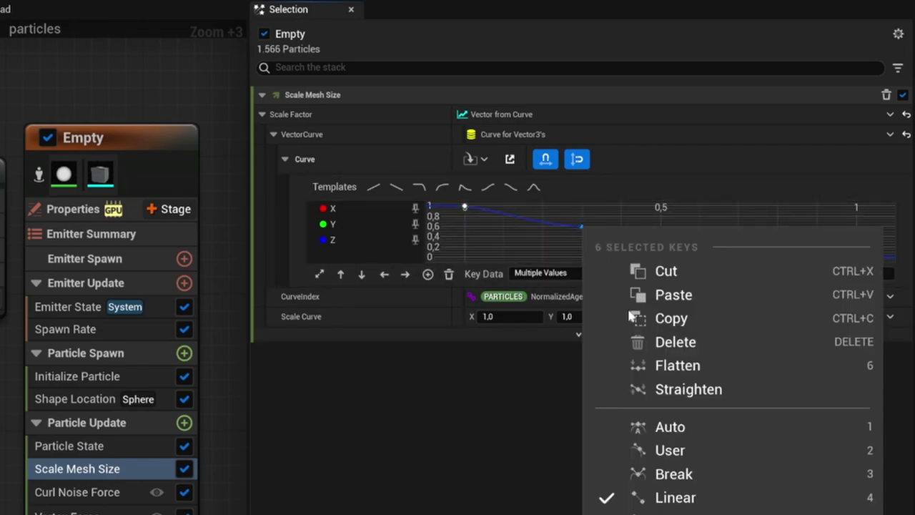
pyautogui.click(613, 425)
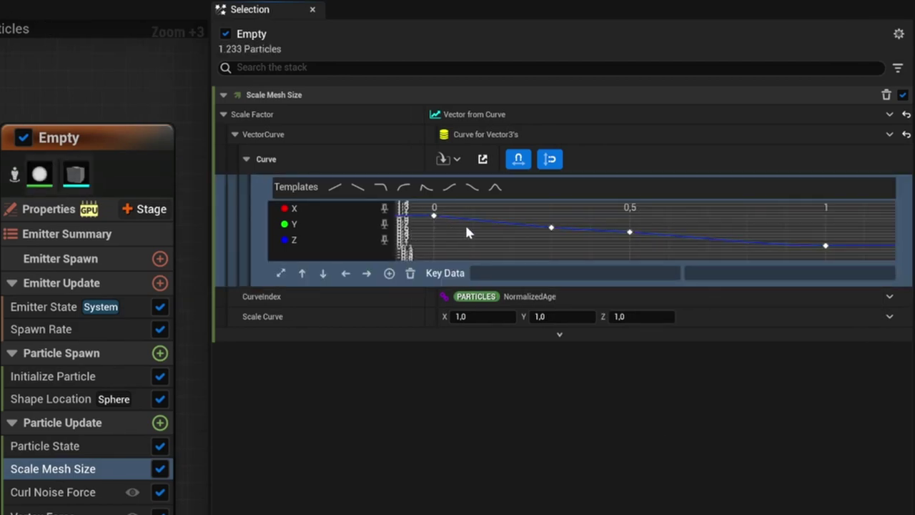
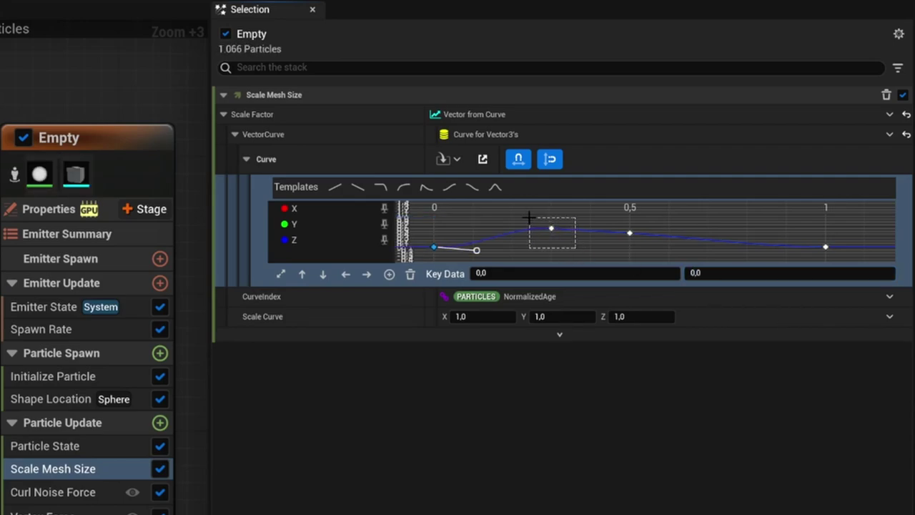
# Set the second key of the scale curves to time 0,1 and value 1
pyautogui.moveTo(529, 217); pyautogui.dragTo(529, 216)
pyautogui.click(510, 276)
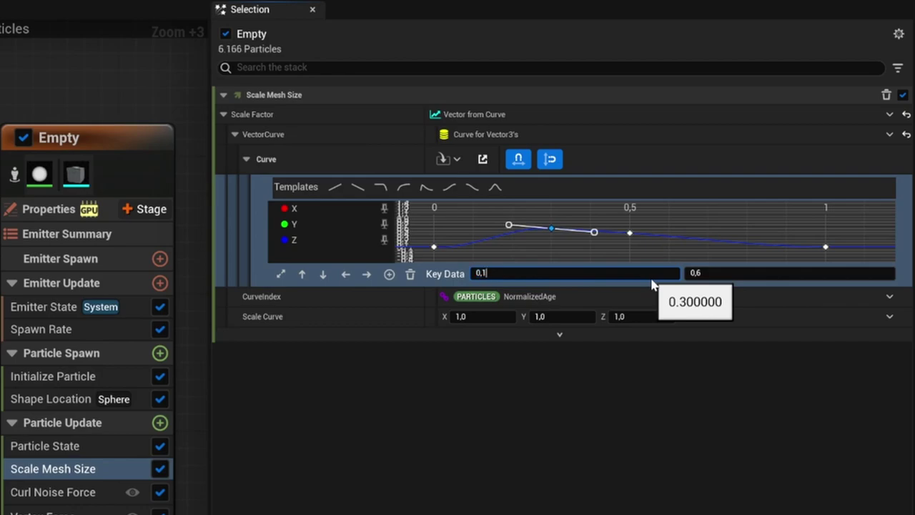
pyautogui.write('0,1')
pyautogui.click(708, 274)
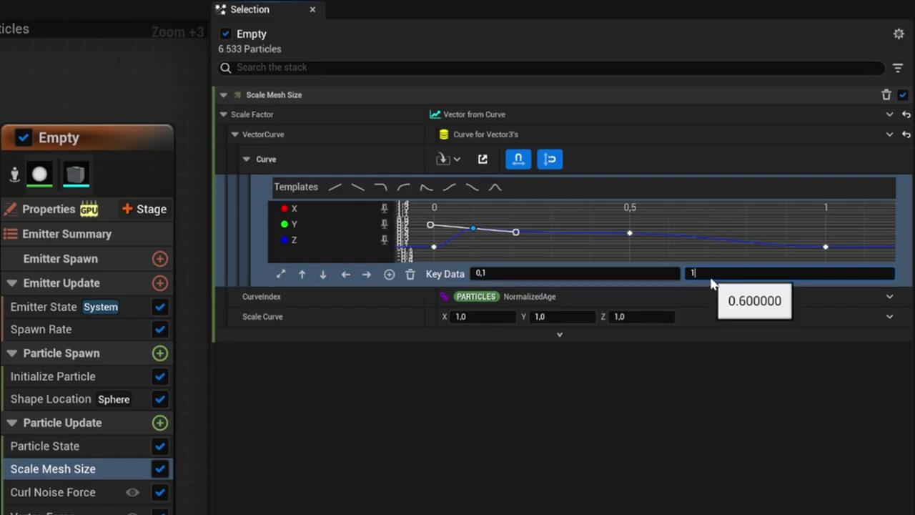
pyautogui.press('Return')
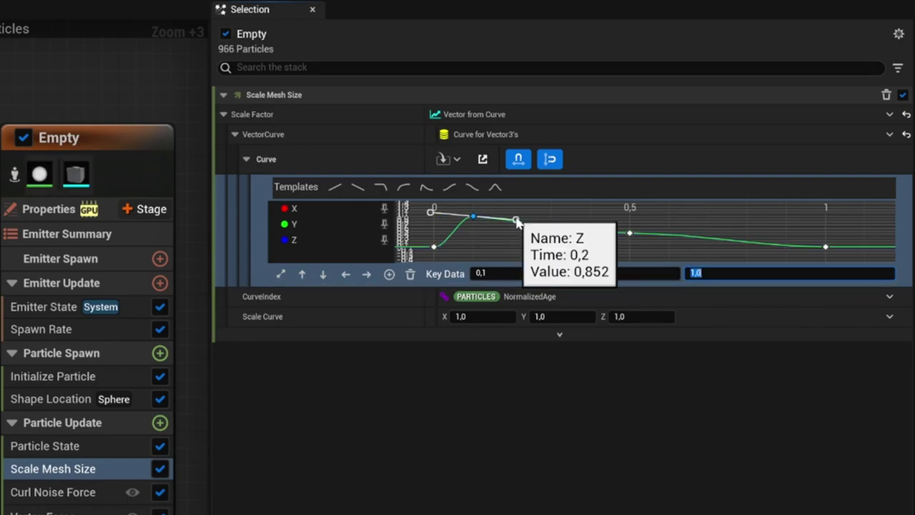
# Set the middle key of the scale curves, between the peak and the end key, to time 0,9
pyautogui.click(634, 252)
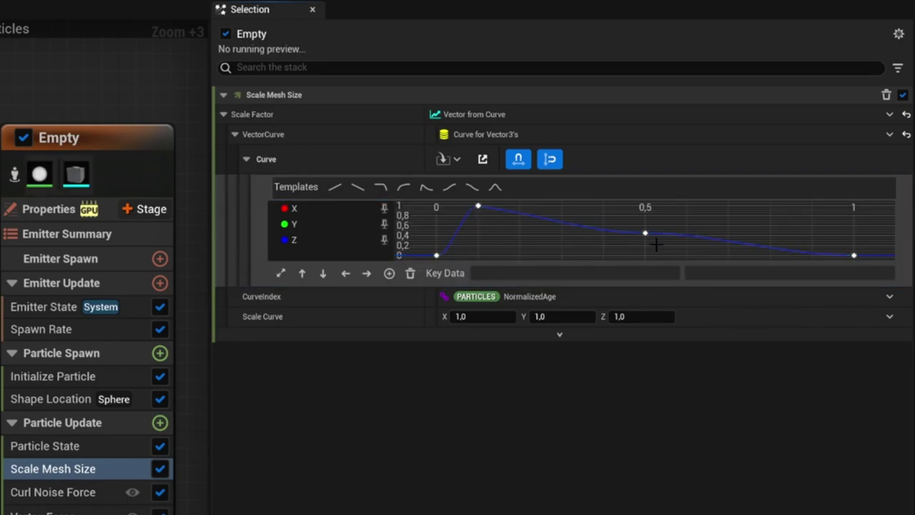
pyautogui.moveTo(651, 236); pyautogui.dragTo(646, 231)
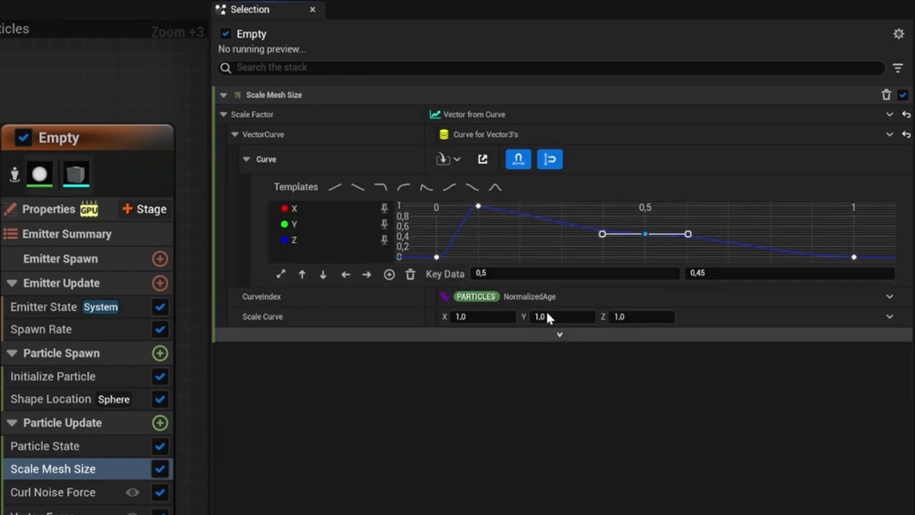
pyautogui.click(504, 273)
pyautogui.write('0')
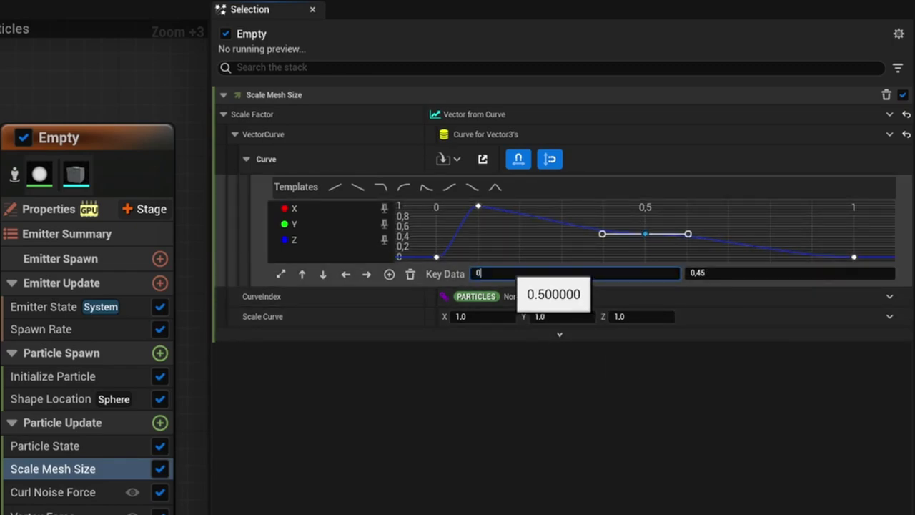
pyautogui.press('Tab')
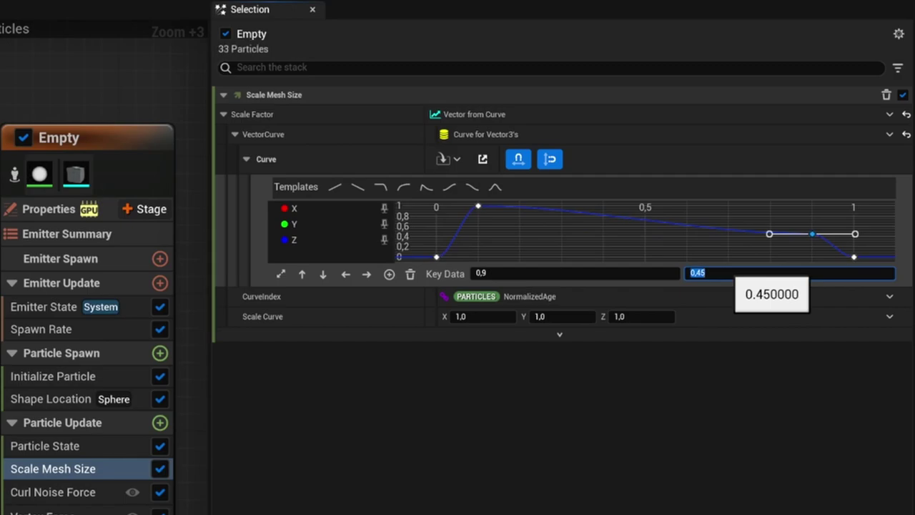
pyautogui.click(551, 234)
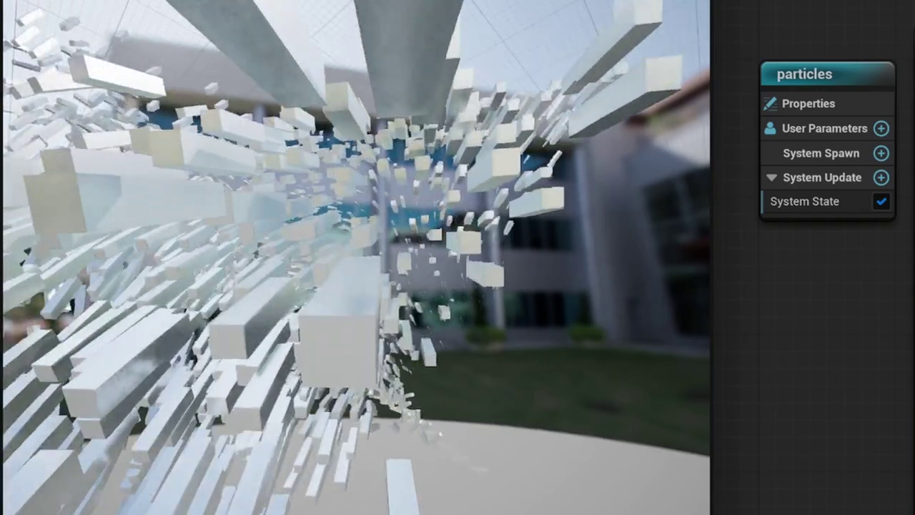
# Save the particles Niagara system and return to the Main level
pyautogui.moveTo(602, 277); pyautogui.dragTo(603, 277)
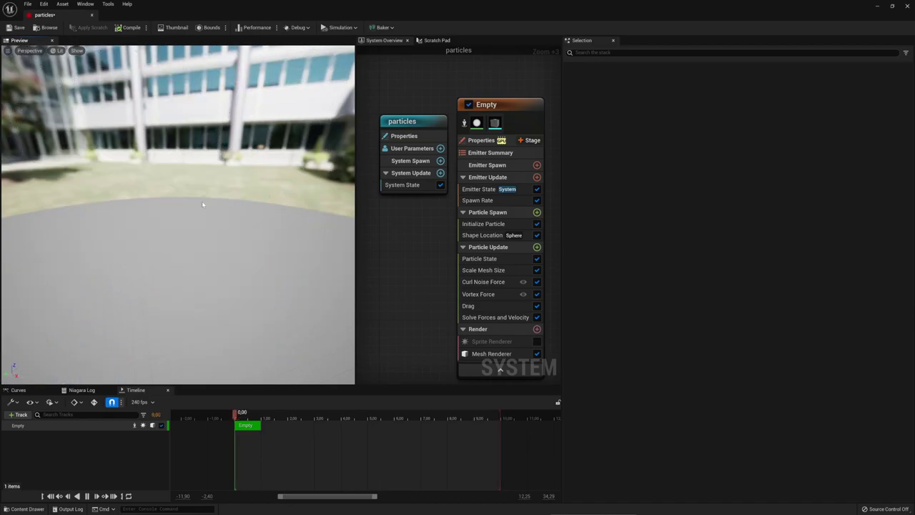
pyautogui.click(479, 294)
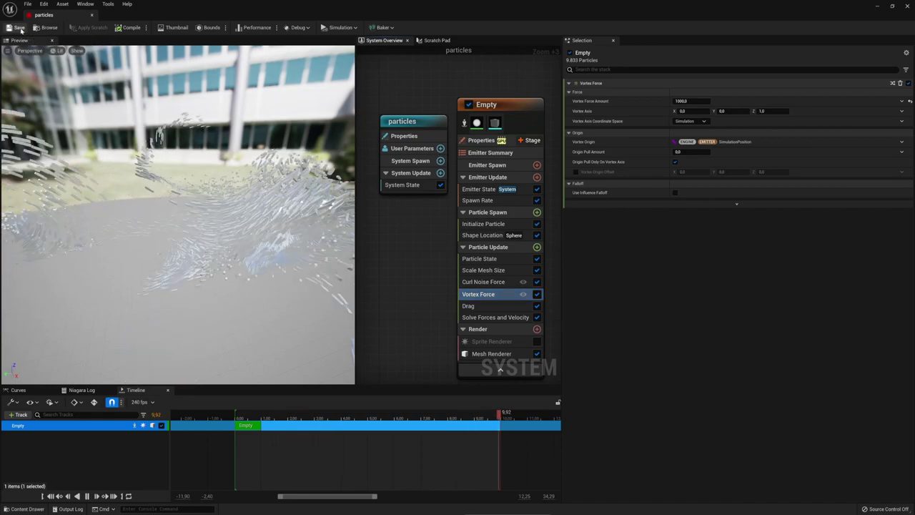
pyautogui.hotkey('ctrl', 's')
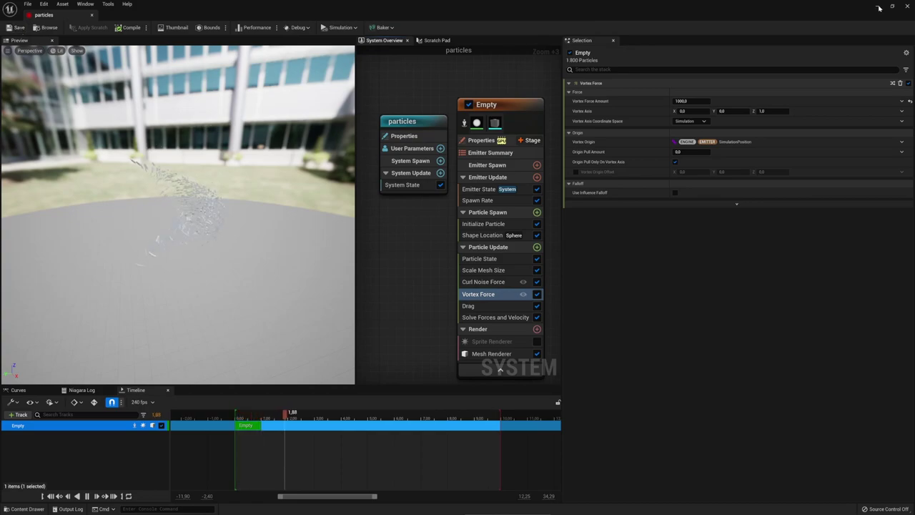
pyautogui.click(876, 6)
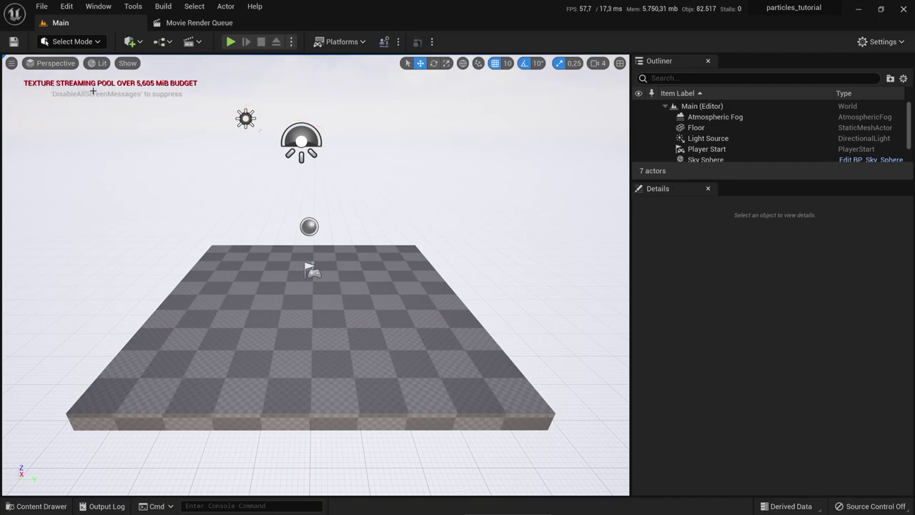
# Turn off Texture Streaming in the project's rendering settings and close the project settings
pyautogui.click(883, 43)
pyautogui.click(807, 83)
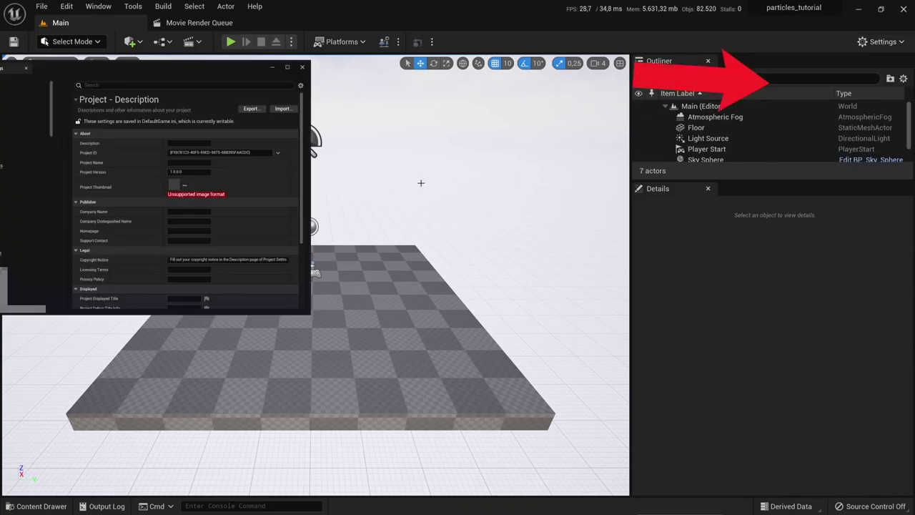
pyautogui.write('texture')
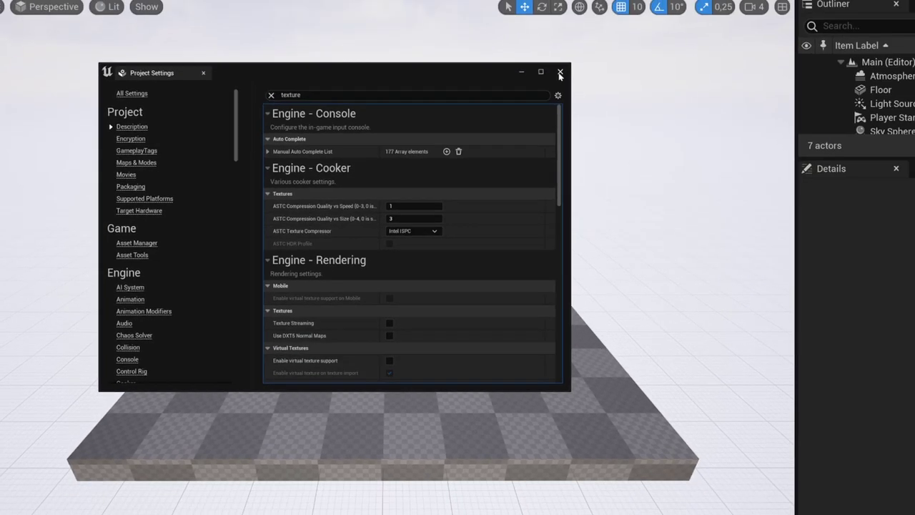
pyautogui.click(652, 37)
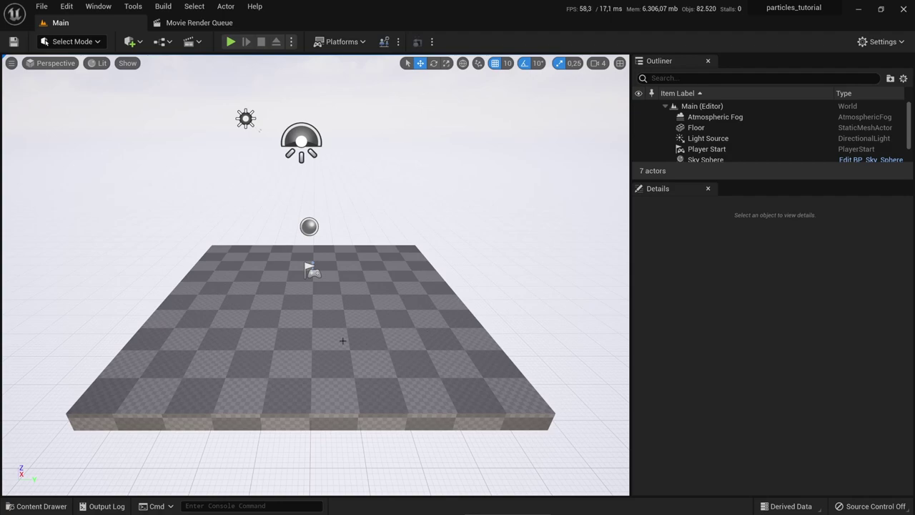
# Delete the floor, player start, sphere reflection capture and skylight from the level
pyautogui.moveTo(339, 340); pyautogui.dragTo(350, 347, button='right')
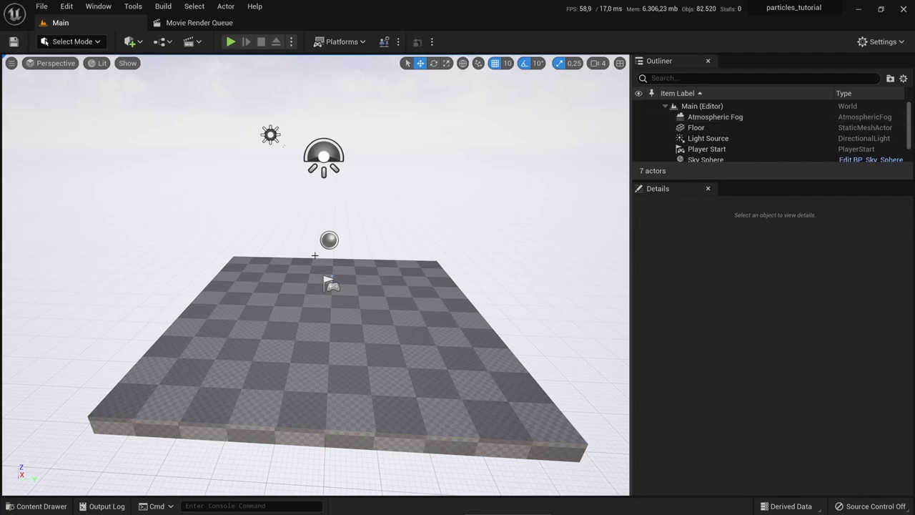
pyautogui.click(355, 348)
pyautogui.press('Delete')
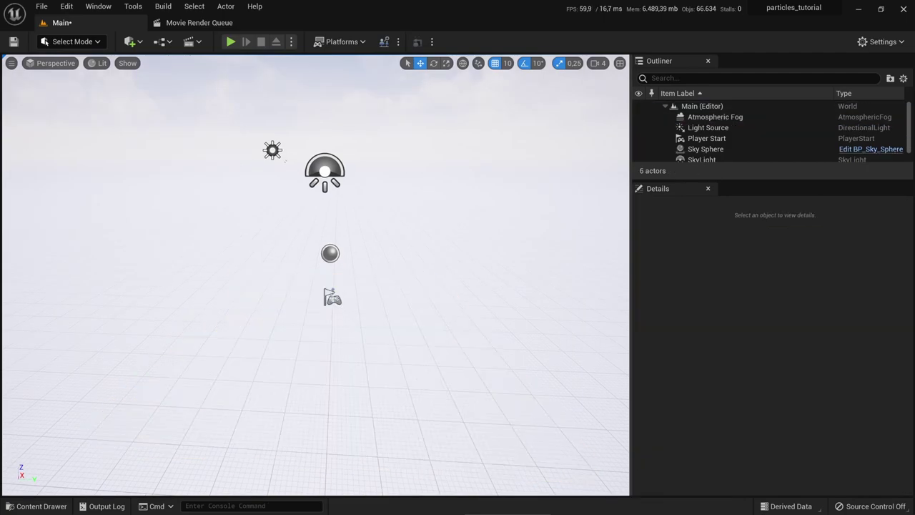
pyautogui.click(332, 298)
pyautogui.press('Delete')
pyautogui.click(330, 253)
pyautogui.press('Delete')
pyautogui.click(325, 171)
pyautogui.press('Delete')
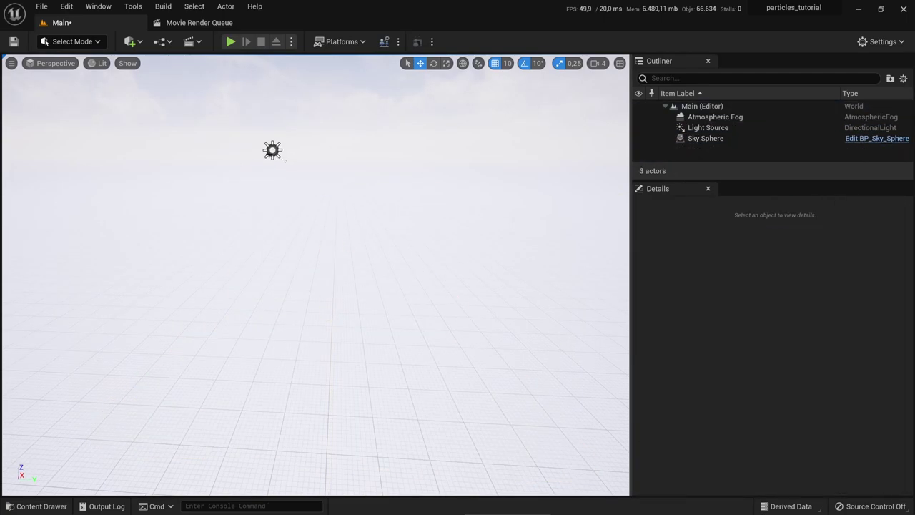
# Delete the remaining Light Source, Sky Sphere and Atmospheric Fog actors to empty the level
pyautogui.click(273, 150)
pyautogui.press('Delete')
pyautogui.click(503, 300)
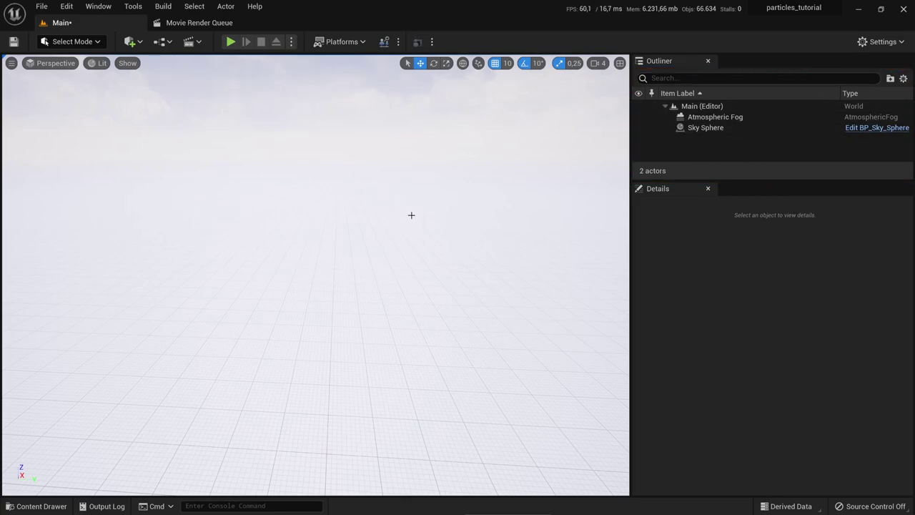
pyautogui.click(715, 127)
pyautogui.press('Delete')
pyautogui.click(717, 117)
pyautogui.press('Delete')
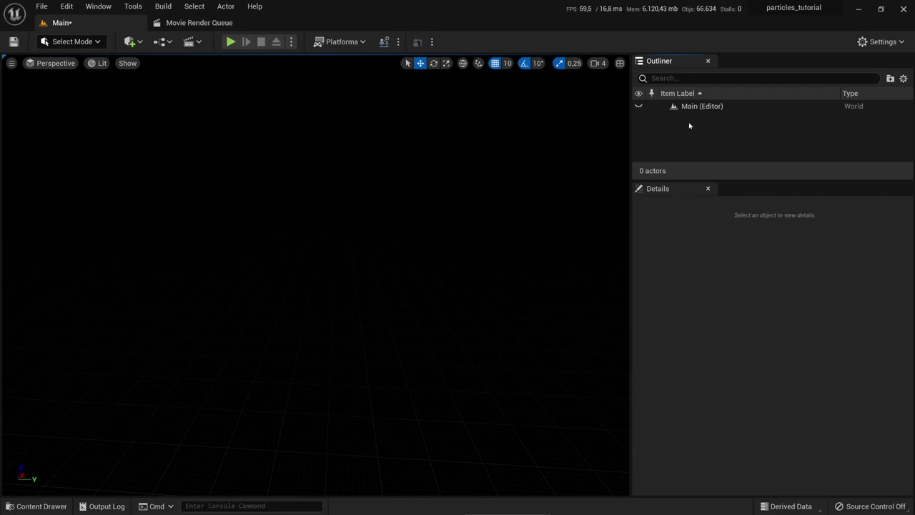
# Place a Directional Light actor in the empty level
pyautogui.click(139, 45)
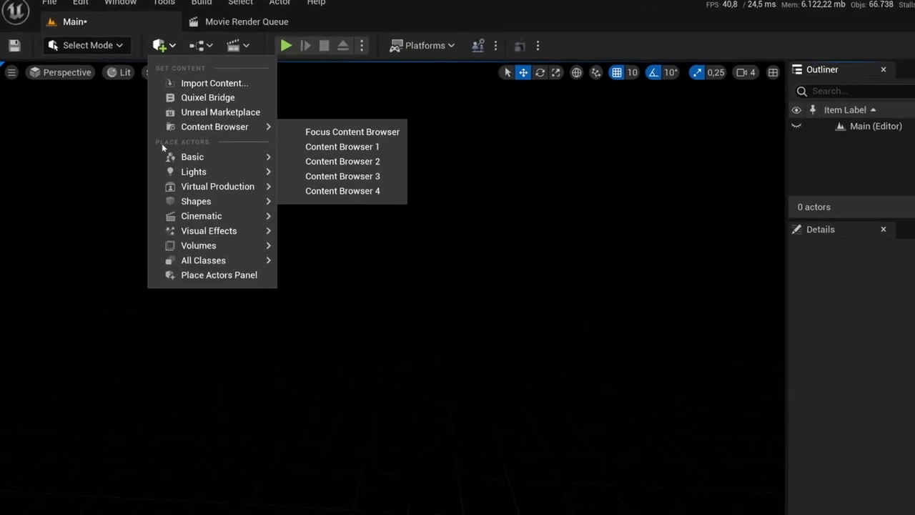
pyautogui.click(135, 44)
pyautogui.click(166, 46)
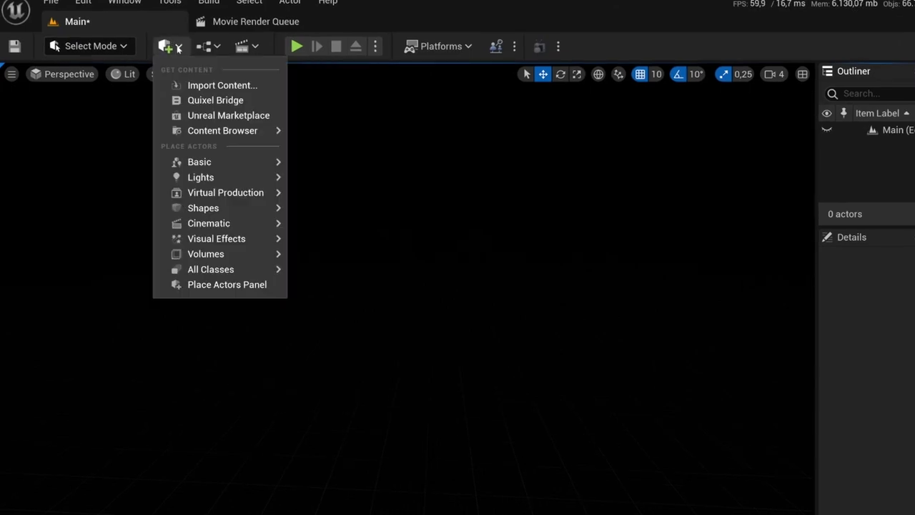
pyautogui.moveTo(217, 180)
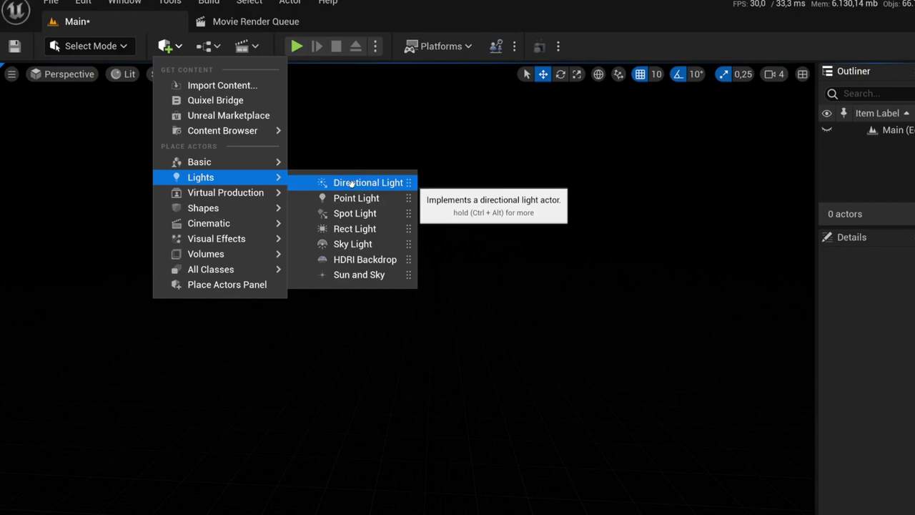
pyautogui.moveTo(341, 184); pyautogui.dragTo(423, 285)
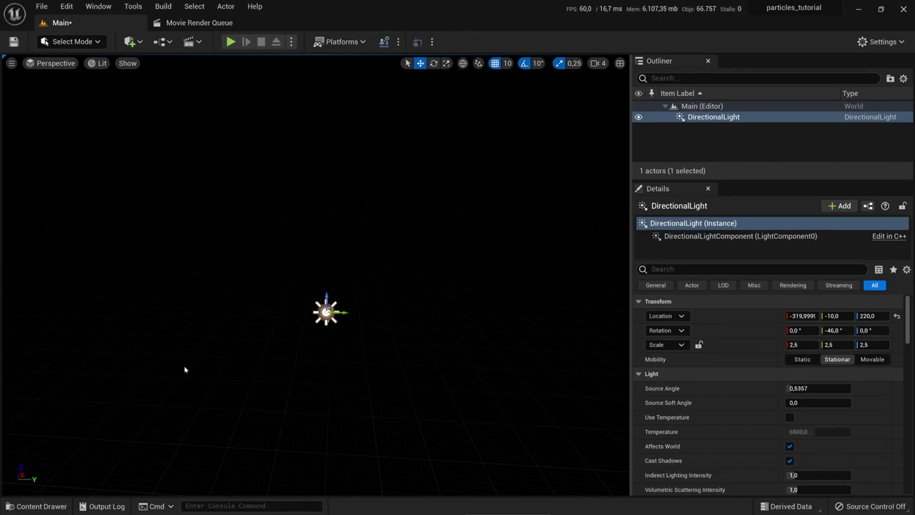
# Place the particles Niagara system from the Content folder in the level near the directional light and clear the selection
pyautogui.click(39, 506)
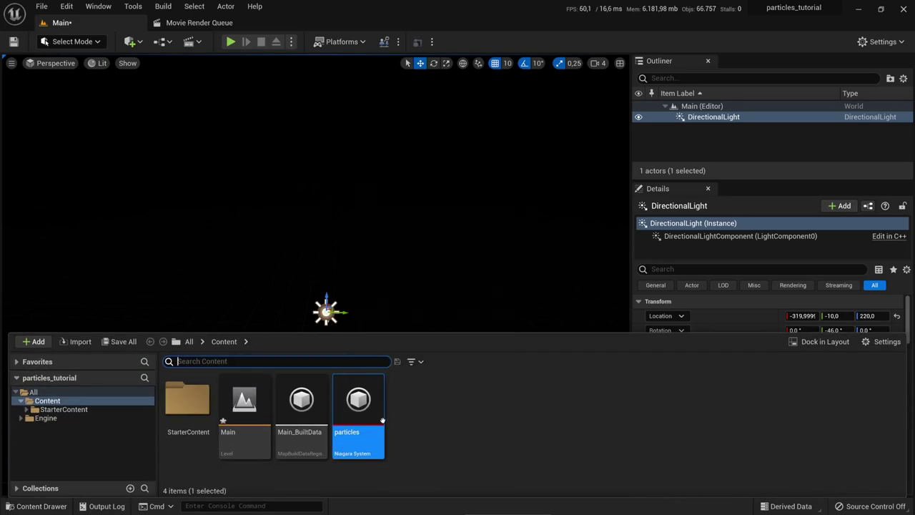
pyautogui.moveTo(375, 415)
pyautogui.moveTo(375, 415); pyautogui.dragTo(354, 310)
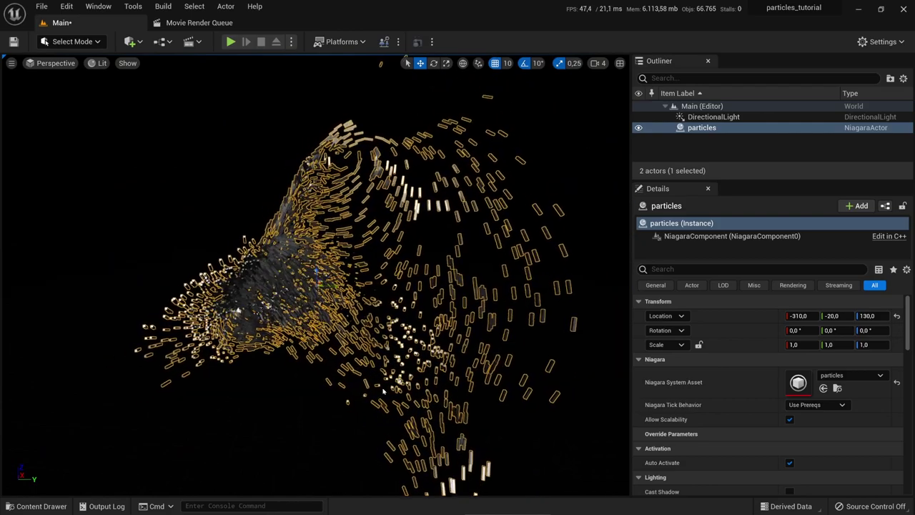
pyautogui.press('Escape')
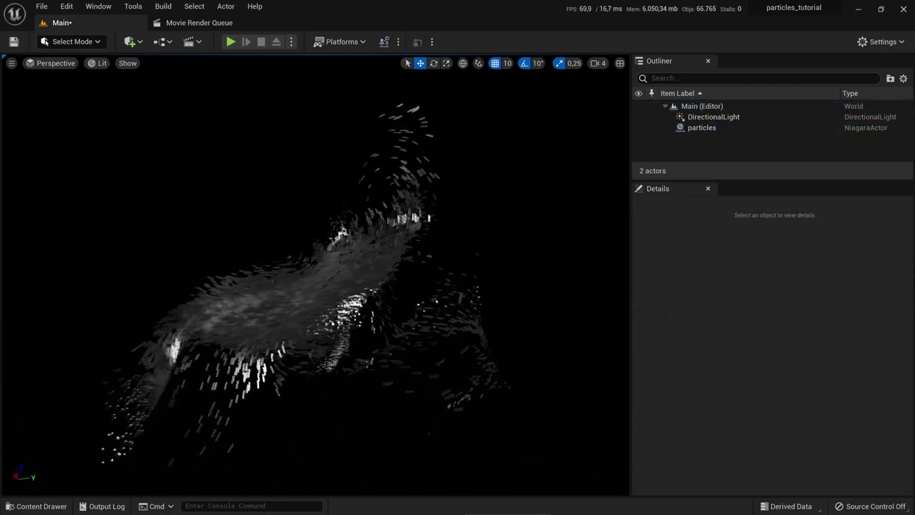
# Rotate the directional light interactively to change the angle at which it lights the particles
pyautogui.hotkey('ctrl', 'l')
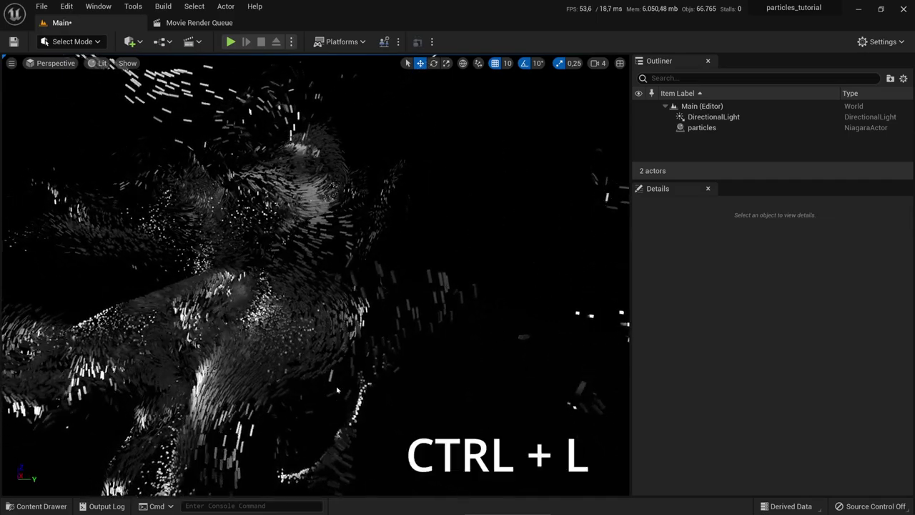
pyautogui.hotkey('ctrl', 'l')
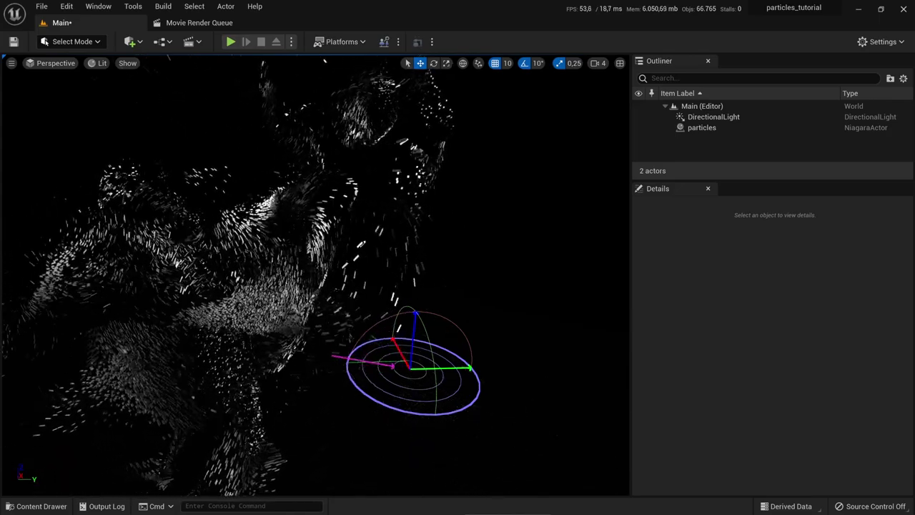
pyautogui.hotkey('ctrl', 'l')
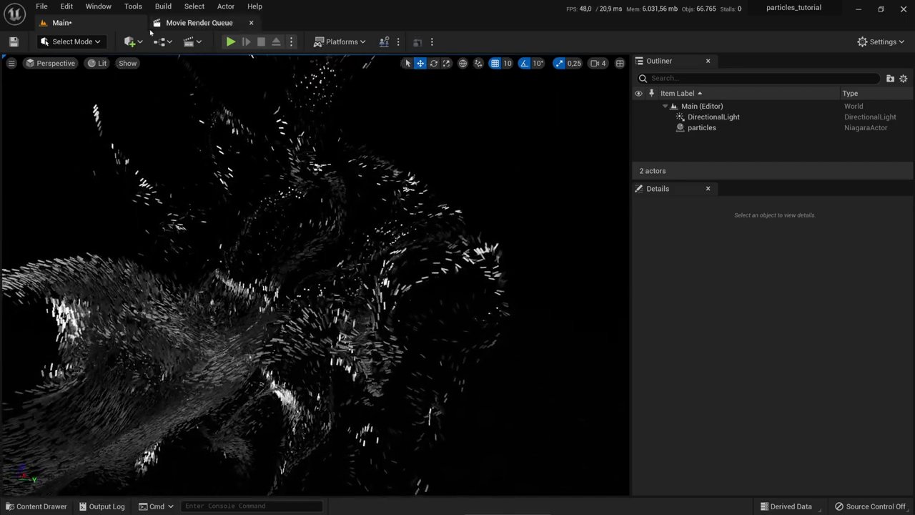
# Add a cube scaled to 10 on all axes and move it to location 540, 390, 1920 among the particles
pyautogui.click(132, 41)
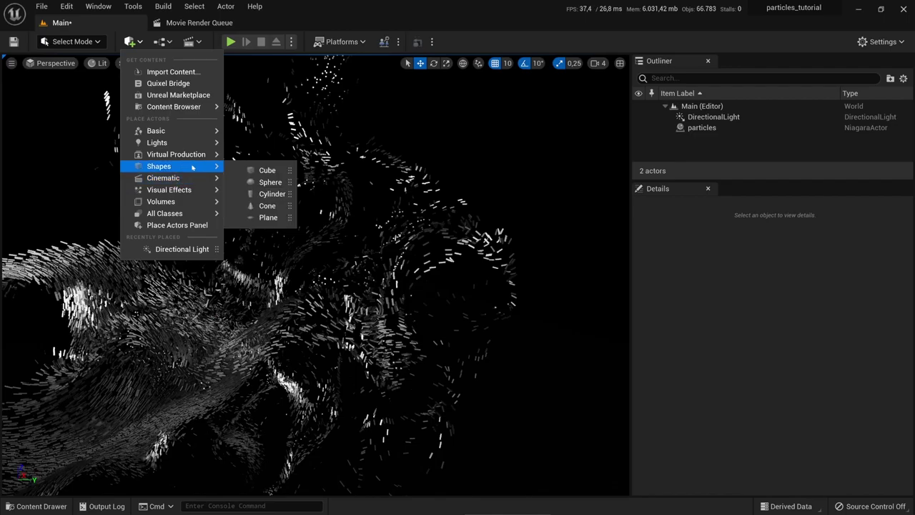
pyautogui.click(271, 170)
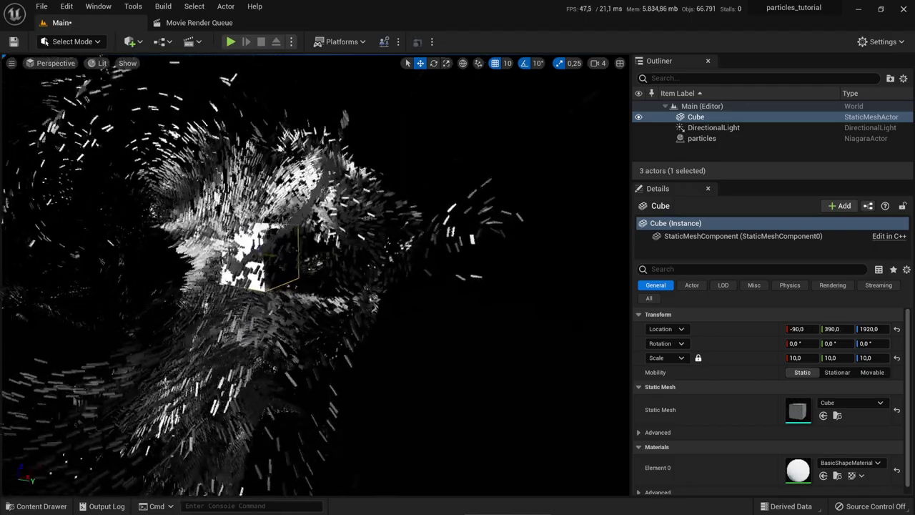
pyautogui.press('f')
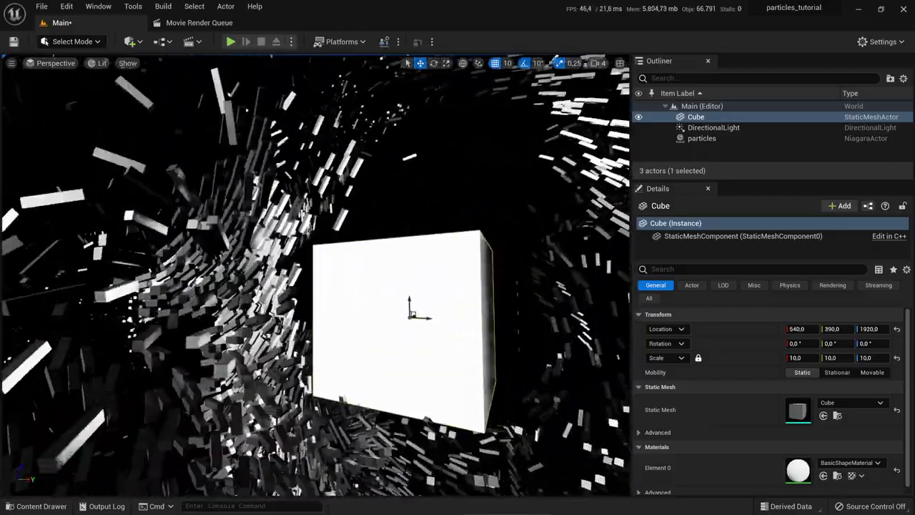
pyautogui.press('Up')
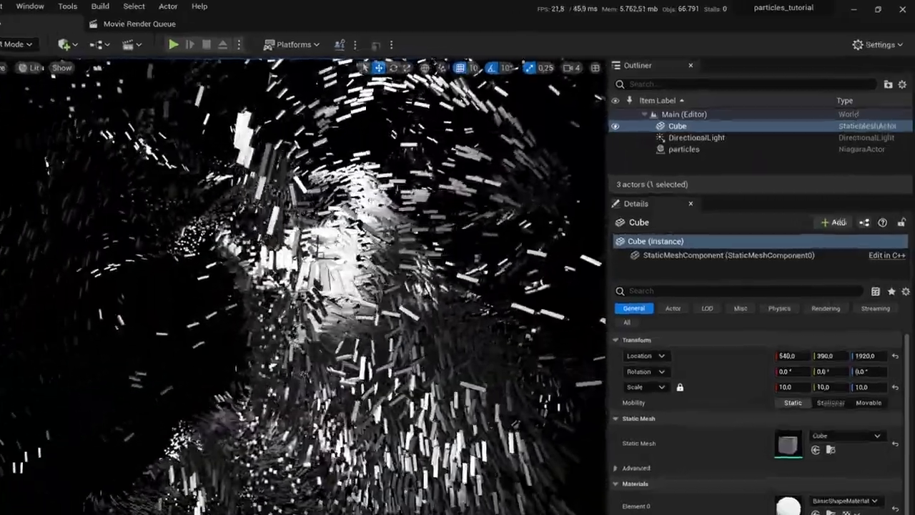
# Enable Cast Shadow on the particles actor and lower the cube to a Z location of 840 beside the particle stream
pyautogui.click(684, 148)
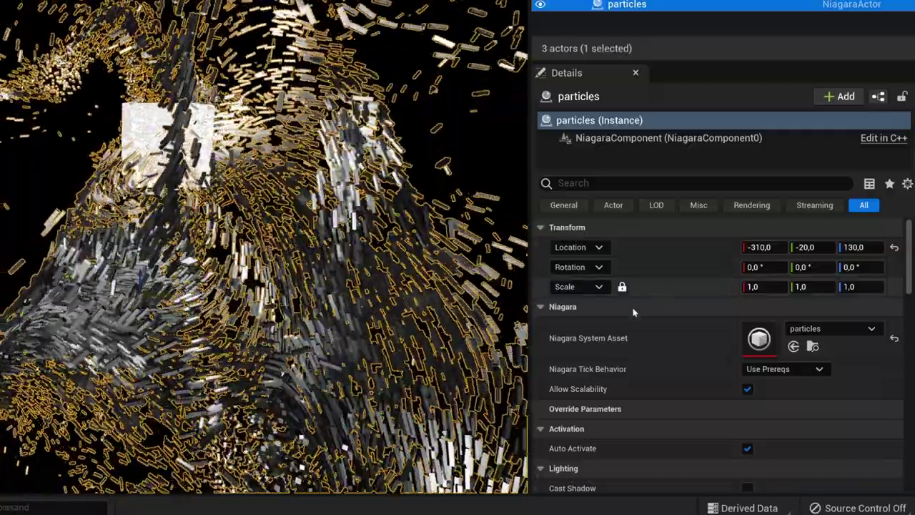
pyautogui.scroll(-4, 629, 325)
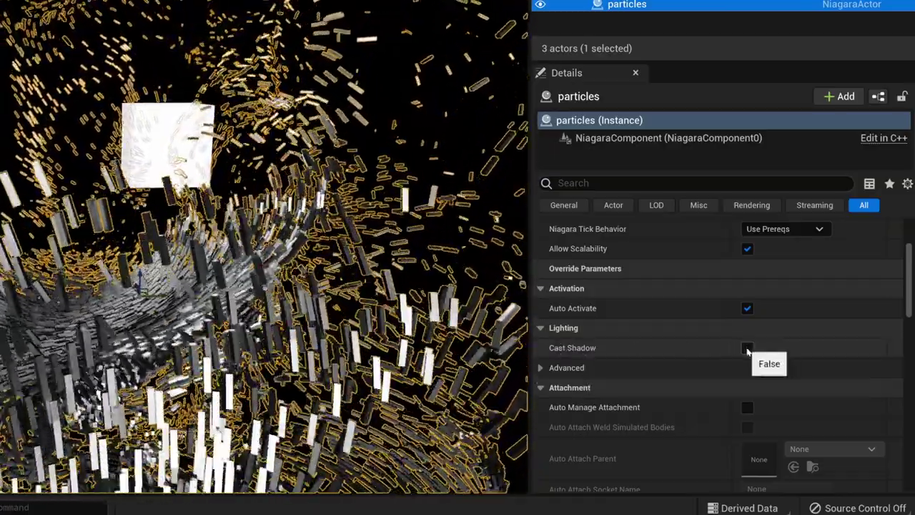
pyautogui.click(747, 348)
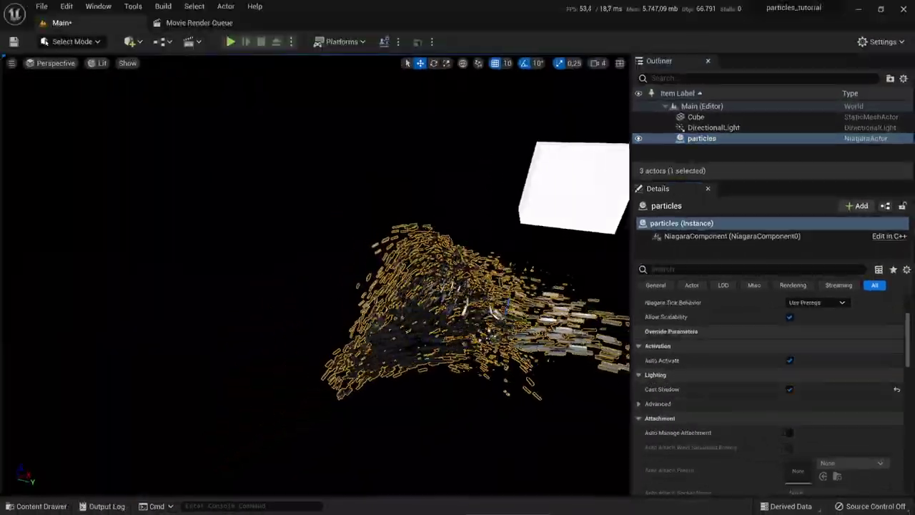
pyautogui.click(440, 215)
pyautogui.press('f')
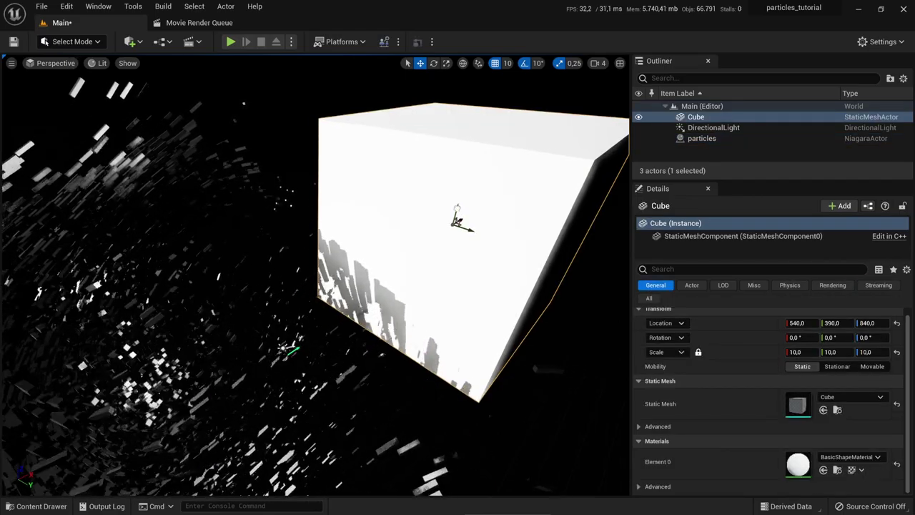
# Move the cube through the particle stream to preview the shadows cast on it, and delete the cube
pyautogui.moveTo(457, 207); pyautogui.dragTo(457, 234)
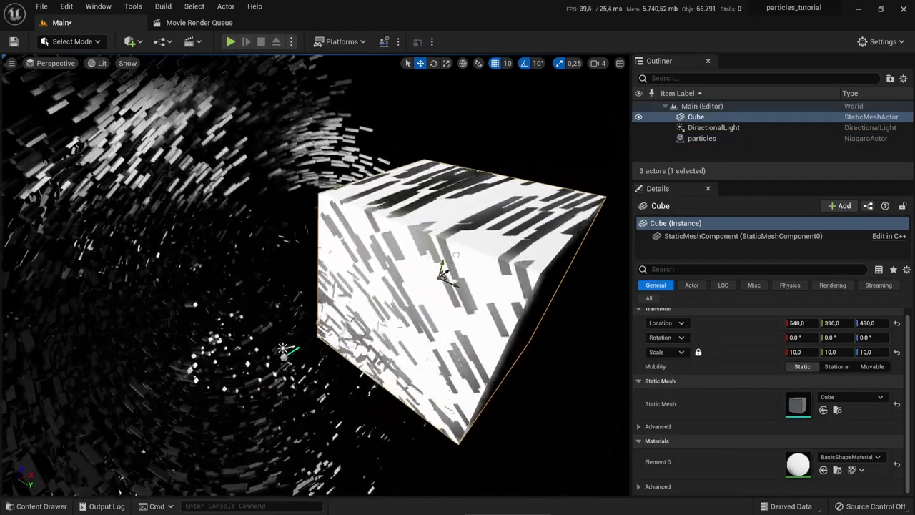
pyautogui.moveTo(441, 263); pyautogui.dragTo(466, 163)
pyautogui.moveTo(403, 213); pyautogui.dragTo(471, 209, button='right')
pyautogui.press('Delete')
pyautogui.moveTo(348, 228); pyautogui.dragTo(347, 227, button='right')
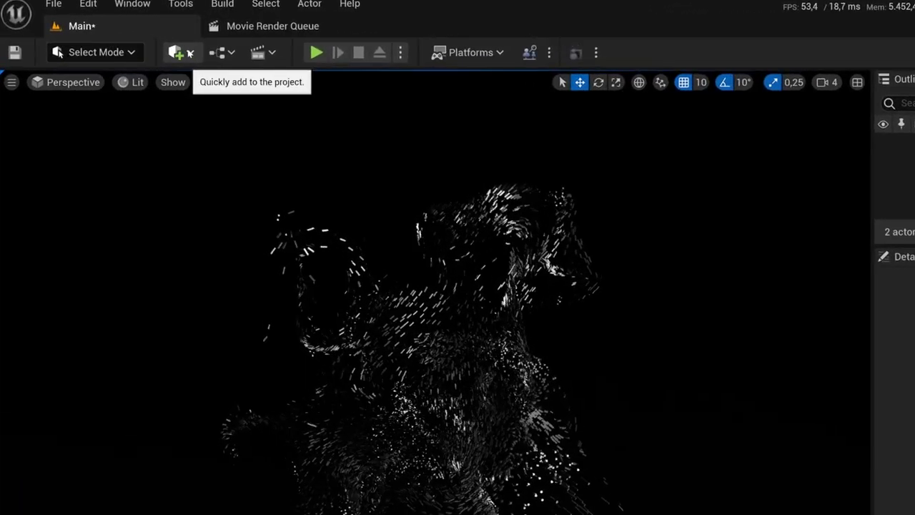
# Add an Exponential Height Fog actor to the level and move it to location -3890, -8560, 3830
pyautogui.click(137, 42)
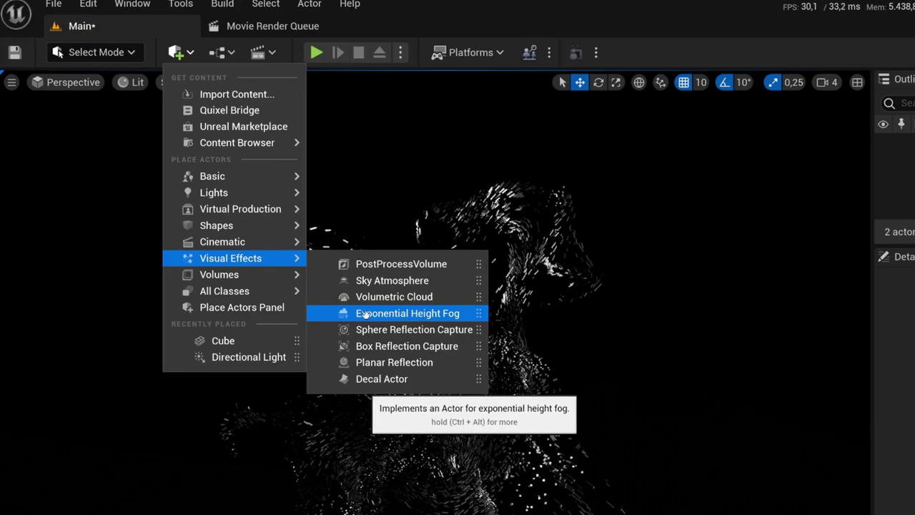
pyautogui.moveTo(369, 314); pyautogui.dragTo(453, 469)
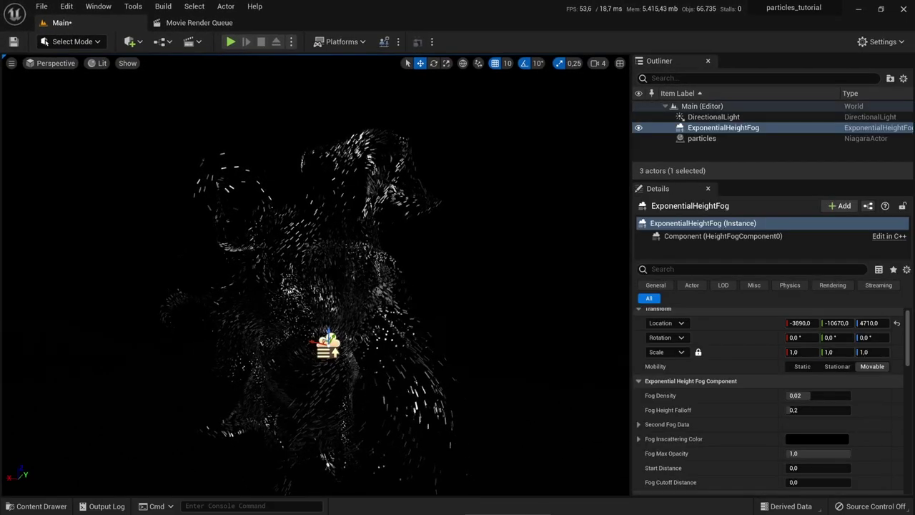
pyautogui.moveTo(328, 343); pyautogui.dragTo(314, 272)
pyautogui.moveTo(315, 272); pyautogui.dragTo(336, 268, button='right')
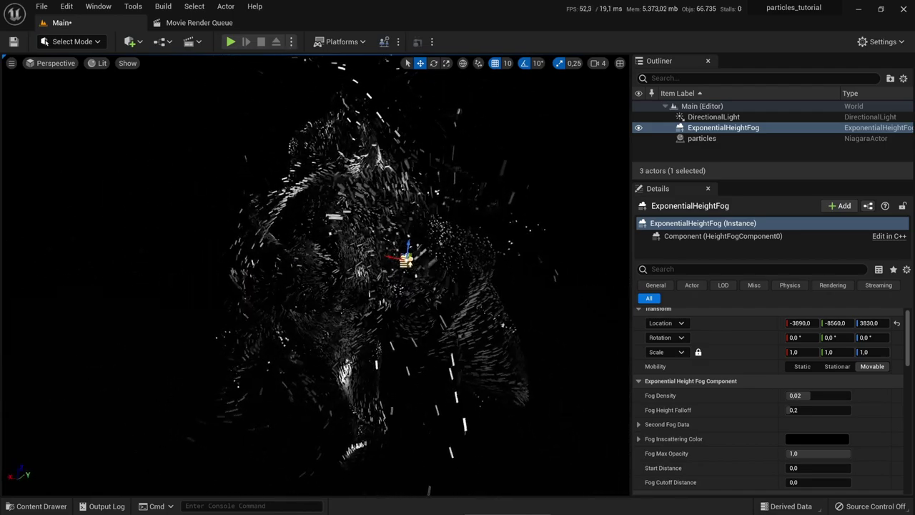
# Try a Fog Density of 1 on the exponential height fog
pyautogui.click(815, 395)
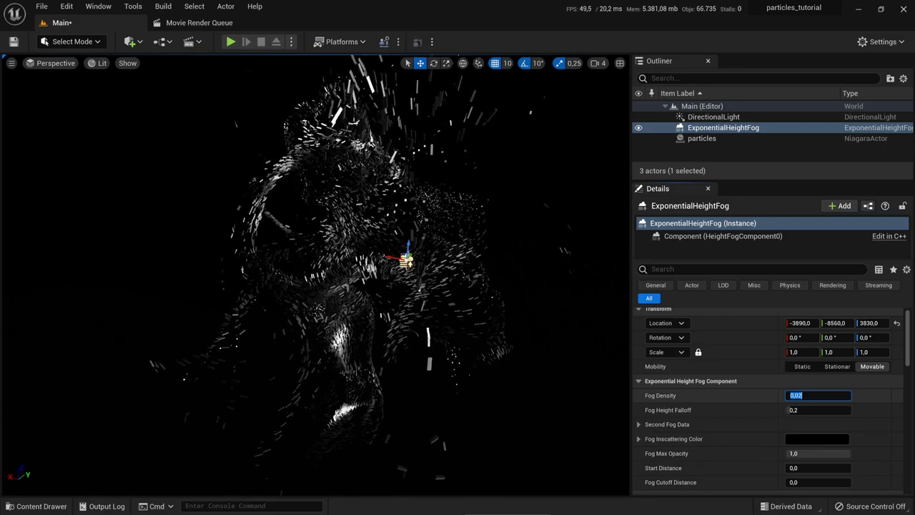
pyautogui.write('1')
pyautogui.press('Return')
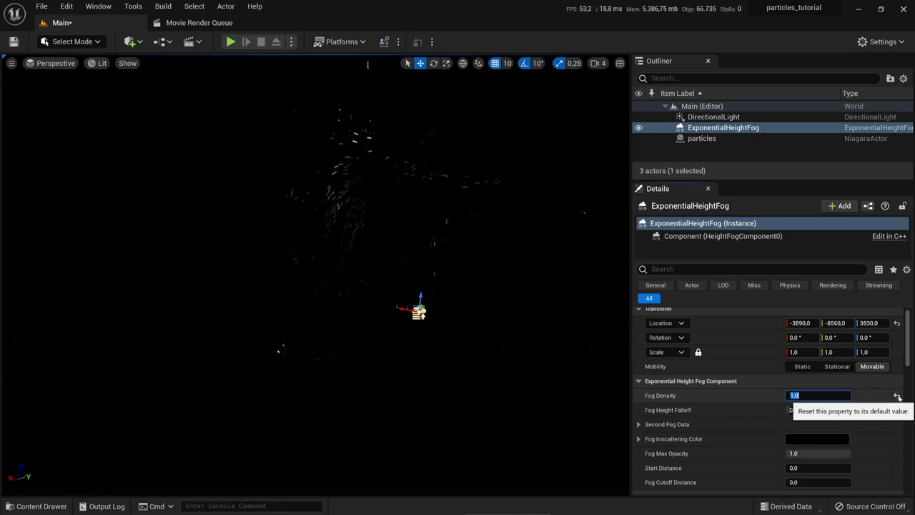
# Find the volumetric settings of the exponential height fog and enable Volumetric Fog
pyautogui.moveTo(500, 322); pyautogui.dragTo(587, 322, button='right')
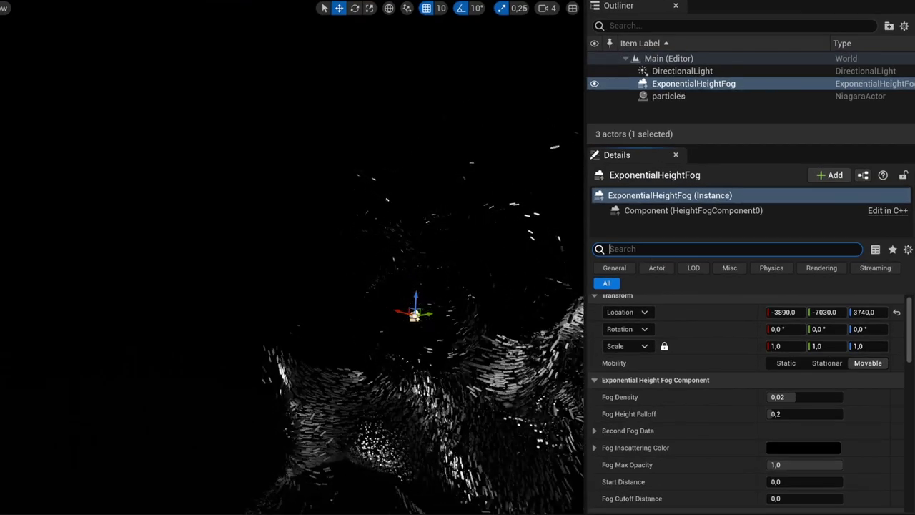
pyautogui.write('volum')
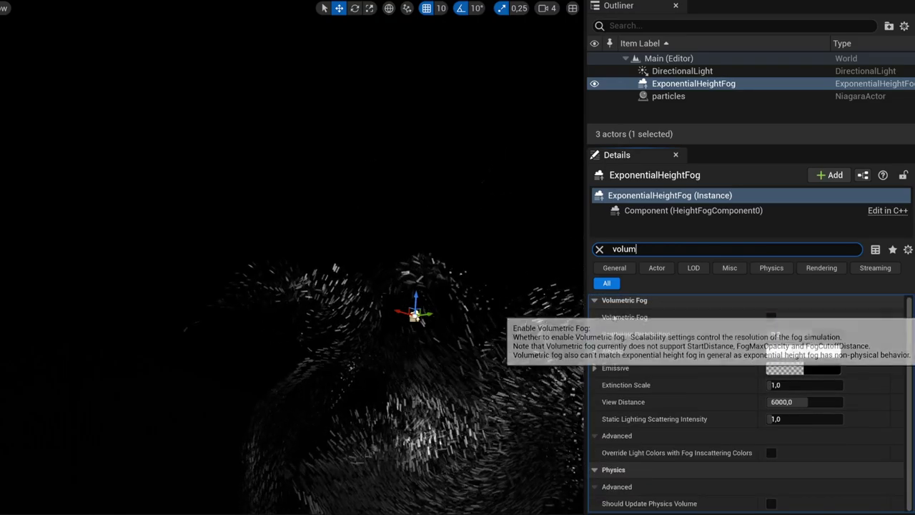
pyautogui.click(770, 317)
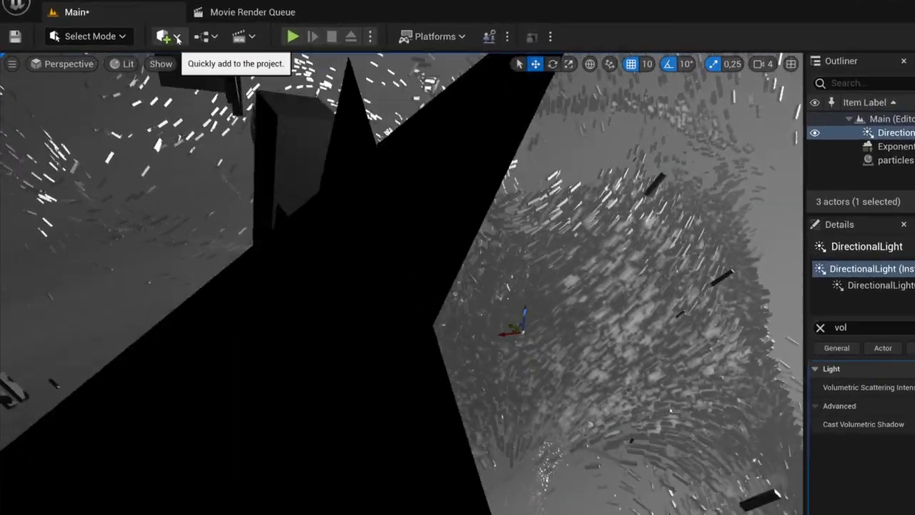
# Add a point light to the level and place it near the particle stream
pyautogui.click(138, 42)
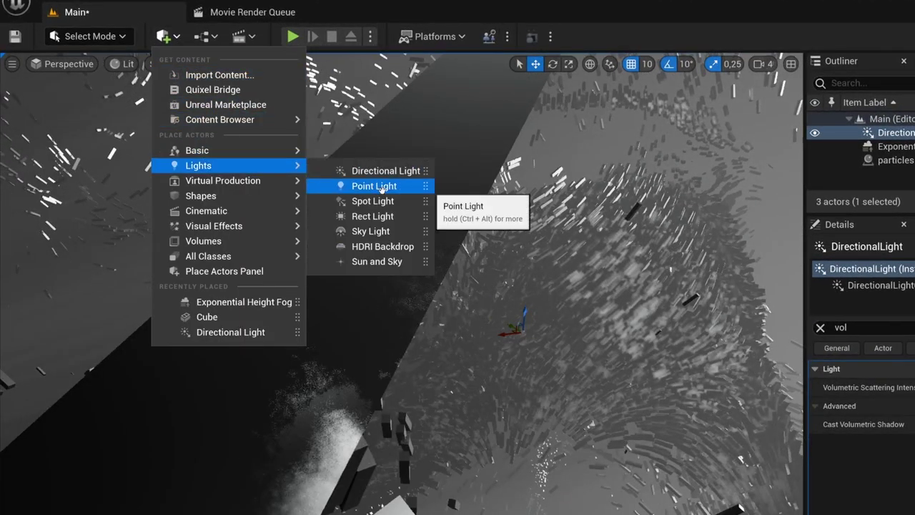
pyautogui.click(379, 185)
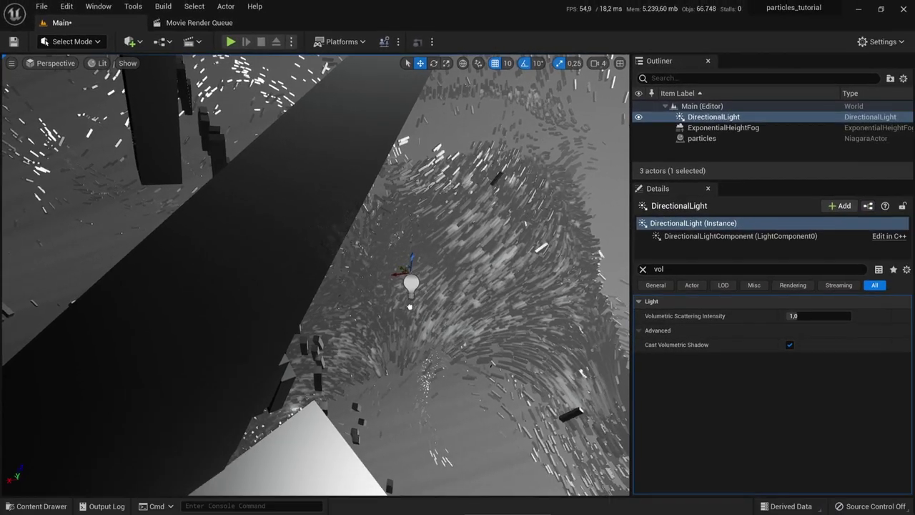
pyautogui.moveTo(410, 308); pyautogui.dragTo(389, 293, button='right')
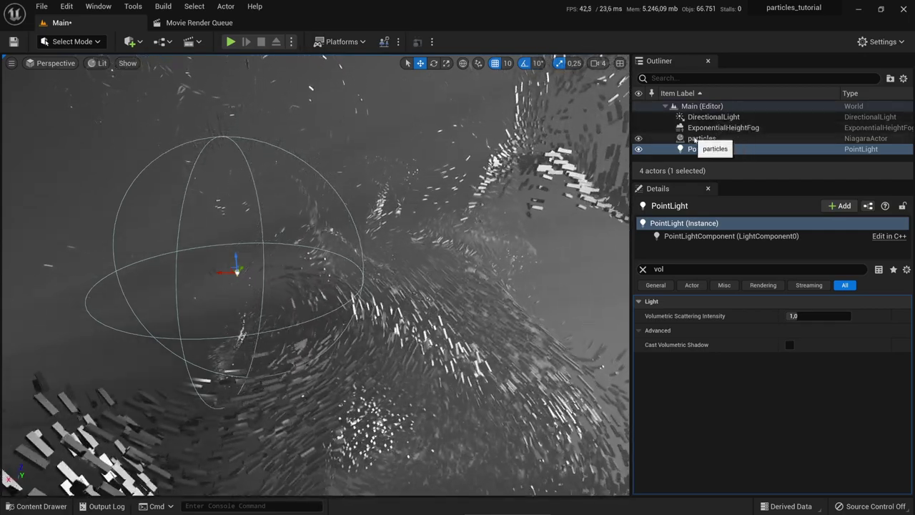
# Clear the property filter for the particles actor and set its location to 0, 0, 0
pyautogui.click(697, 140)
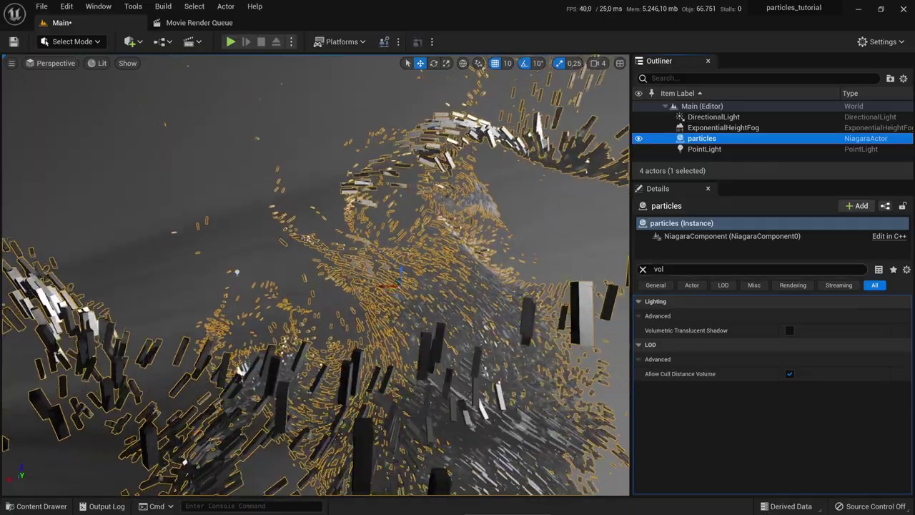
pyautogui.click(642, 269)
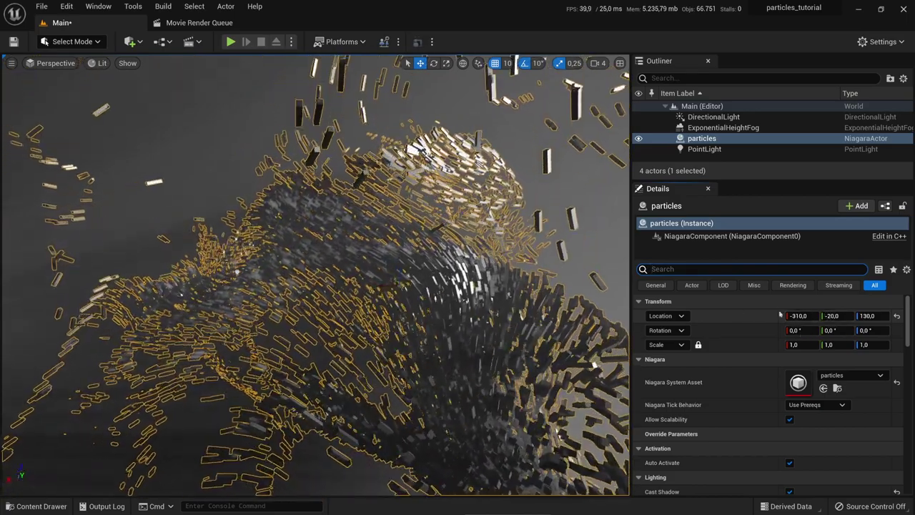
pyautogui.moveTo(803, 315); pyautogui.dragTo(868, 315)
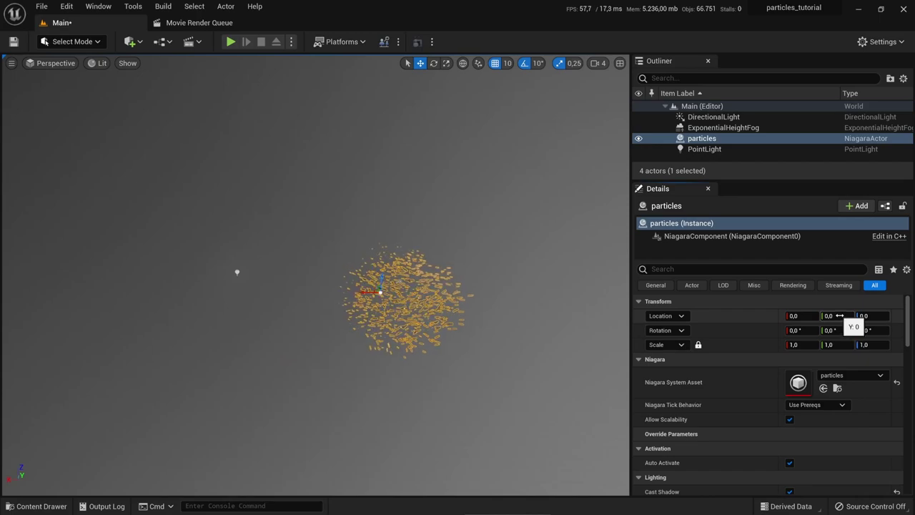
# Set the point light's location to 0, 0, 0 so it sits at the particles' origin
pyautogui.click(702, 148)
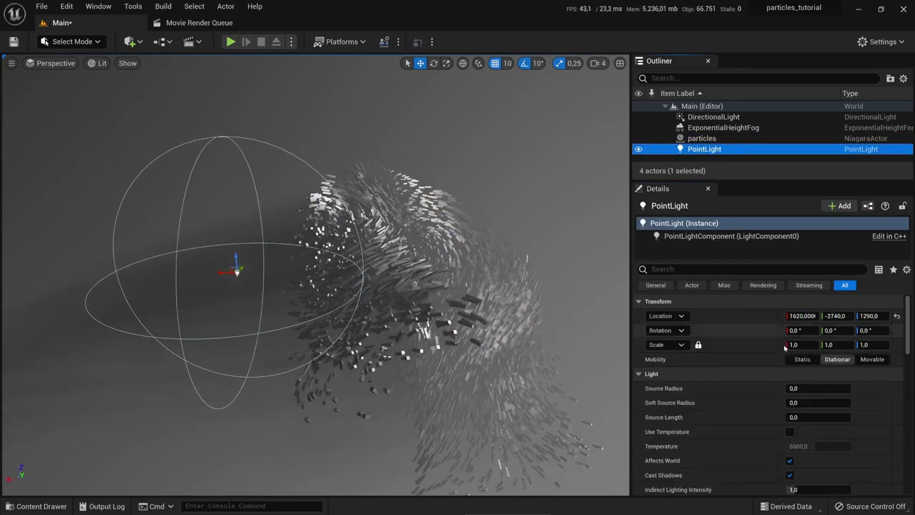
pyautogui.click(802, 315)
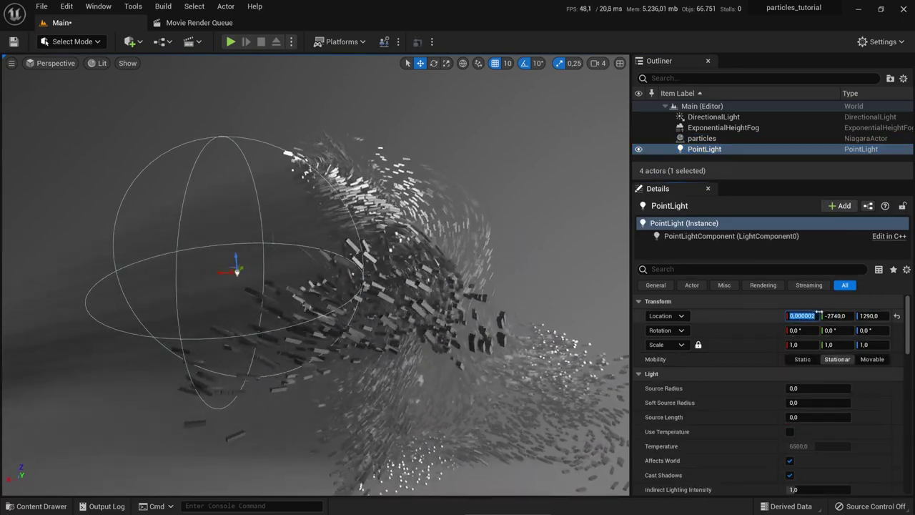
pyautogui.write('0')
pyautogui.press('Tab')
pyautogui.write('0')
pyautogui.press('Tab')
pyautogui.write('0')
pyautogui.press('Return')
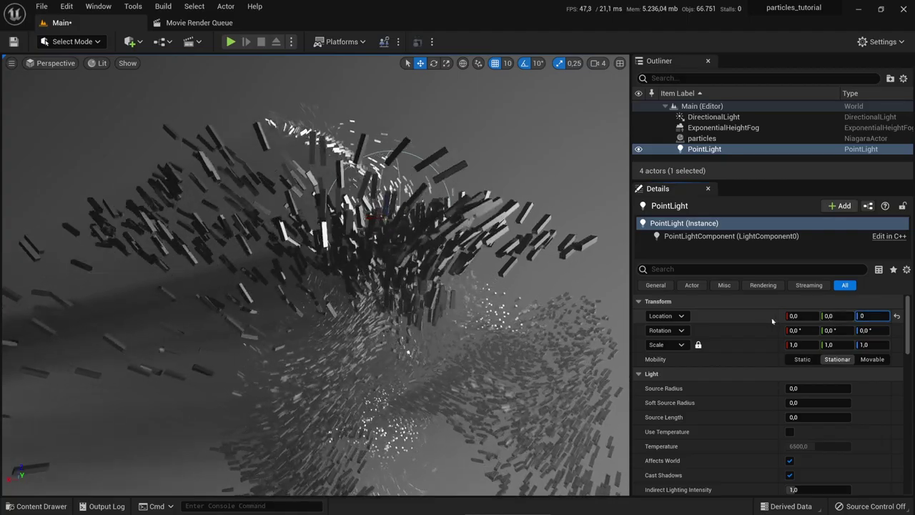
pyautogui.moveTo(444, 322); pyautogui.dragTo(469, 333, button='right')
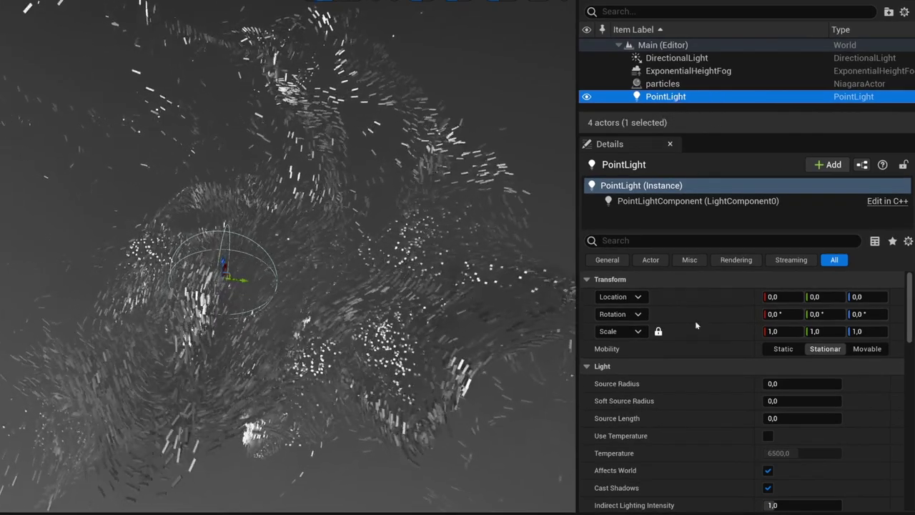
# Set the point light's intensity to 10000 cd and its attenuation radius to 20000
pyautogui.scroll(-3, 695, 325)
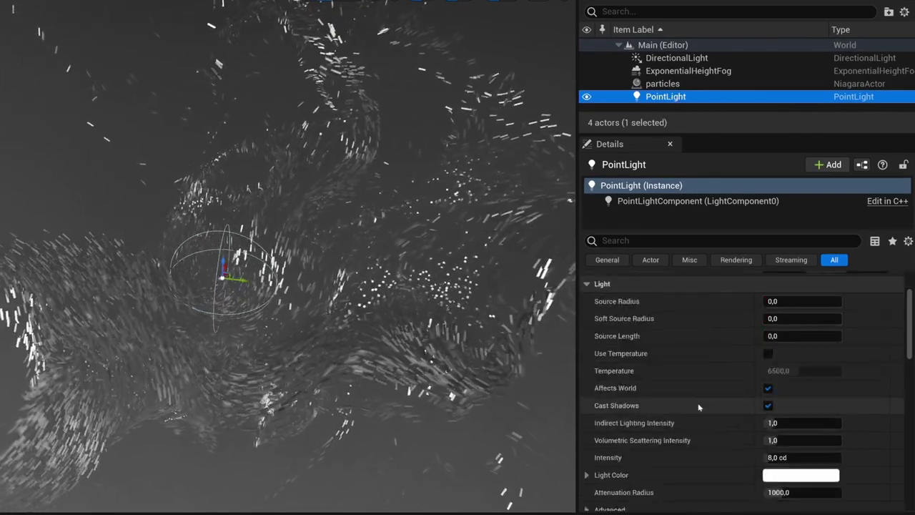
pyautogui.scroll(-2, 697, 403)
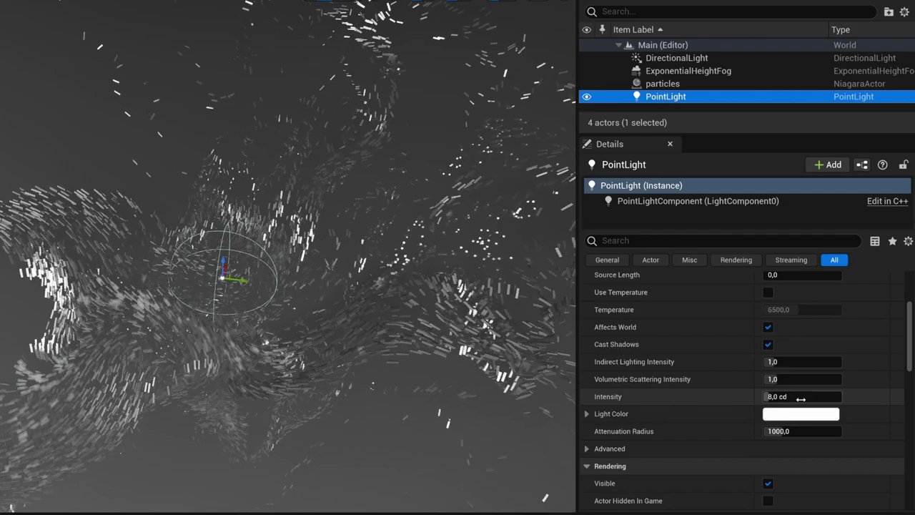
pyautogui.click(779, 396)
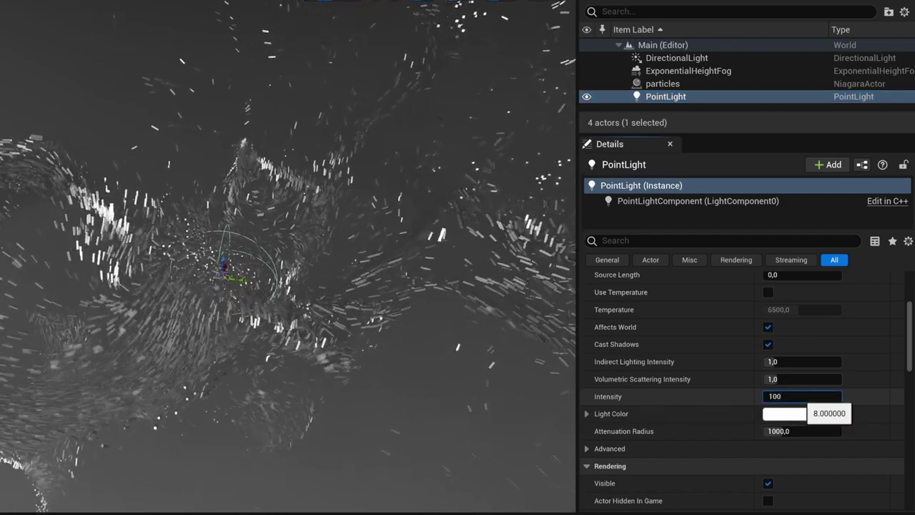
pyautogui.write('10000')
pyautogui.press('Return')
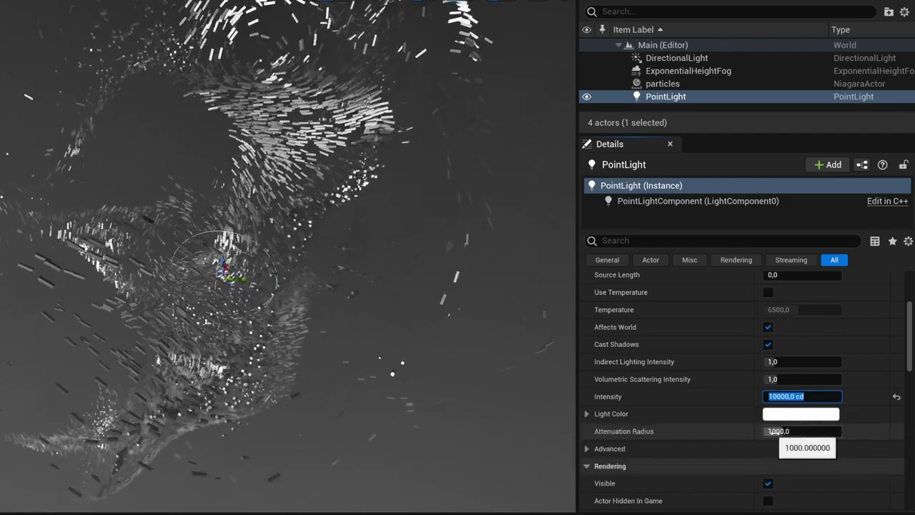
pyautogui.click(774, 431)
pyautogui.write('20000')
pyautogui.press('Return')
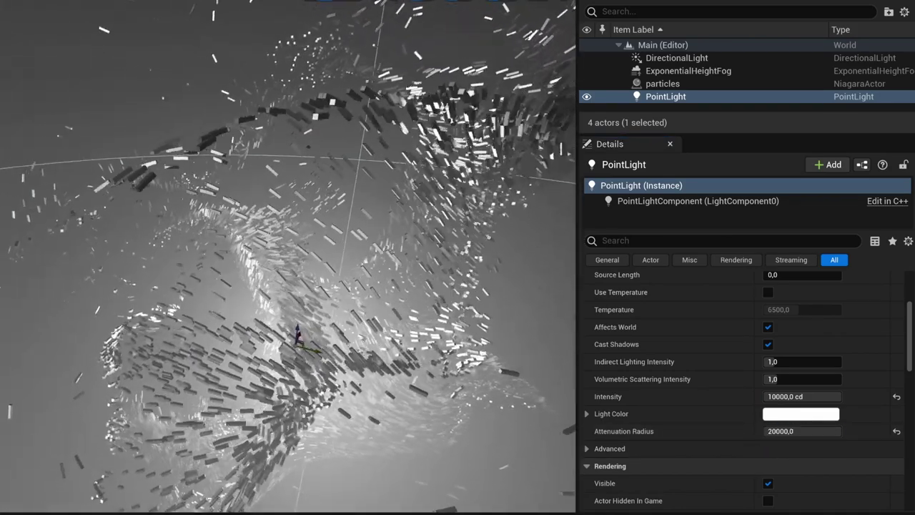
# Change the point light's color to a saturated orange-red
pyautogui.moveTo(400, 333); pyautogui.dragTo(422, 354, button='right')
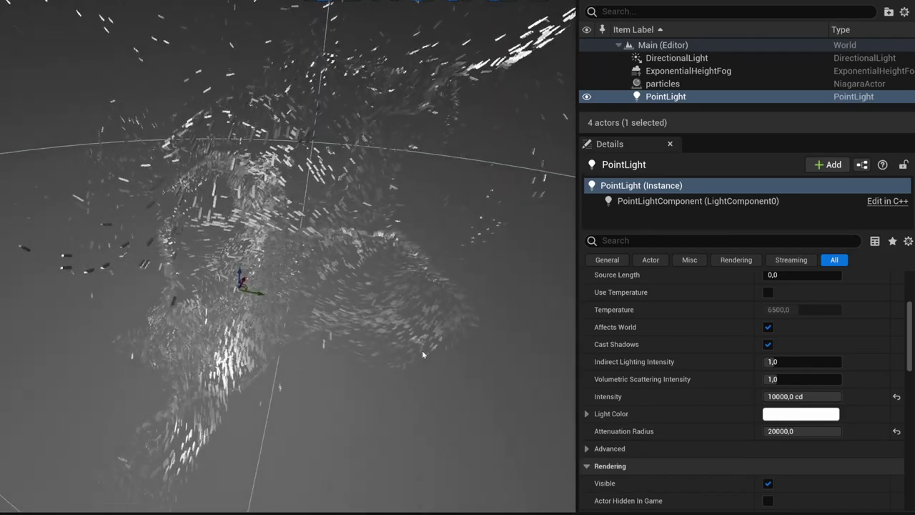
pyautogui.scroll(5, 422, 352)
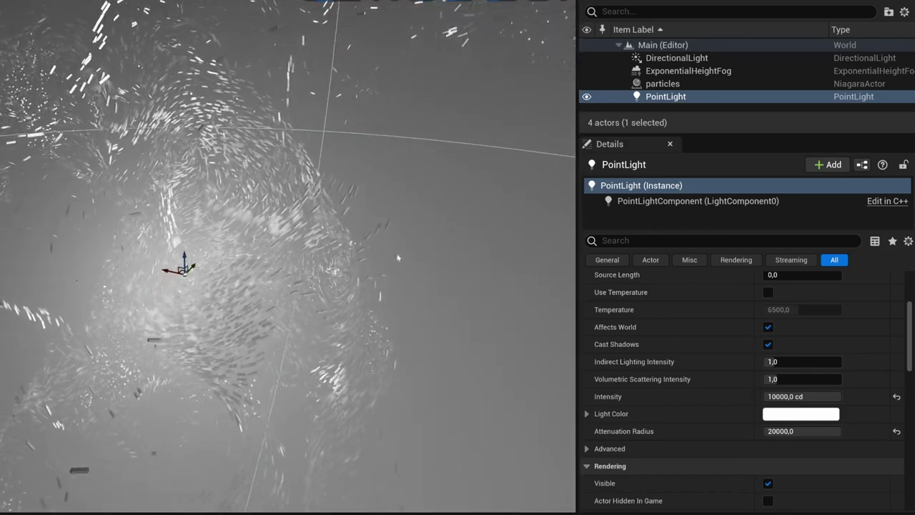
pyautogui.click(790, 414)
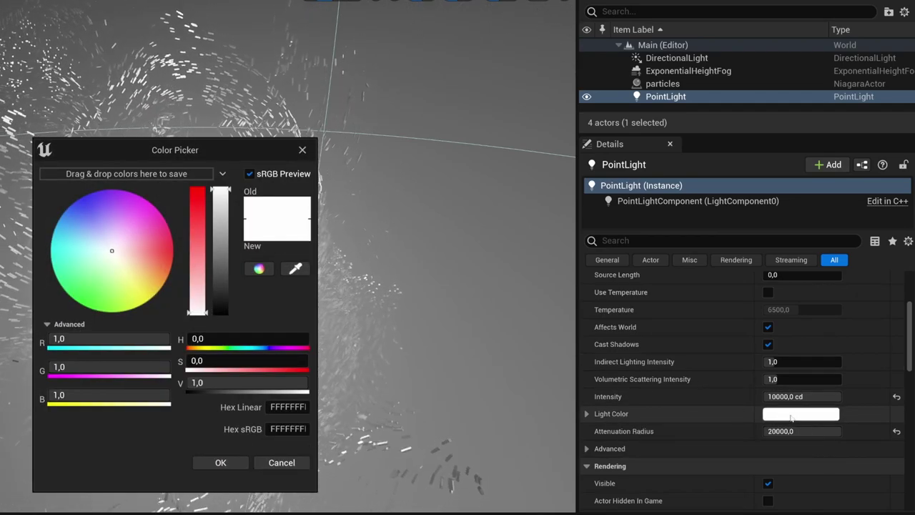
pyautogui.moveTo(117, 250); pyautogui.dragTo(156, 254)
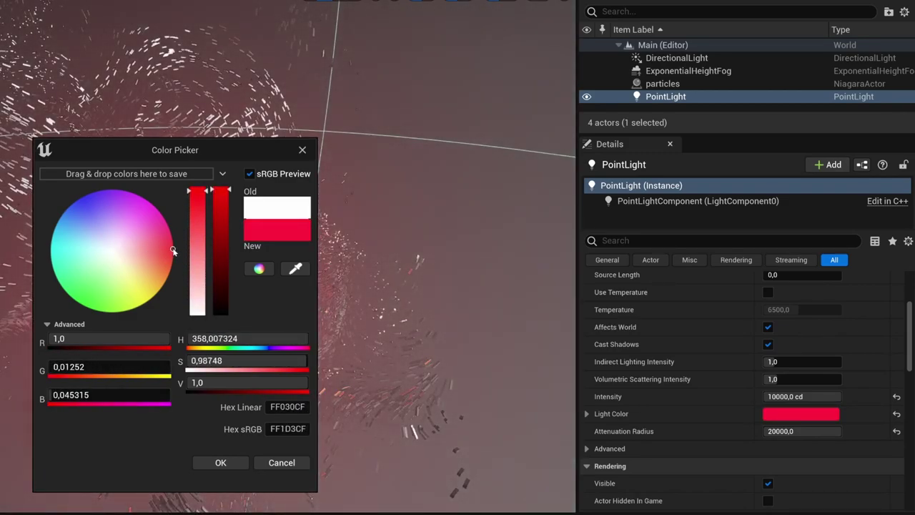
pyautogui.moveTo(177, 261); pyautogui.dragTo(179, 257)
pyautogui.click(227, 464)
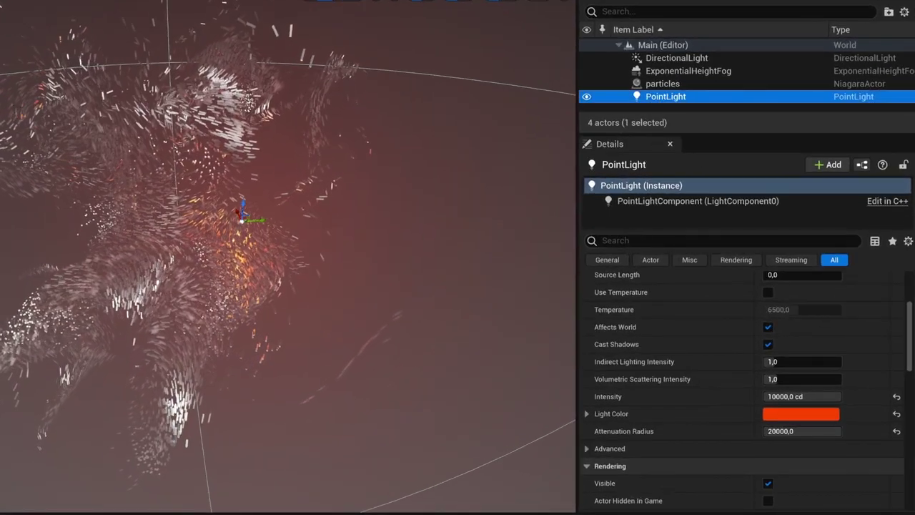
# Filter the point light's properties for "volu" and enable Cast Volumetric Shadow
pyautogui.click(651, 269)
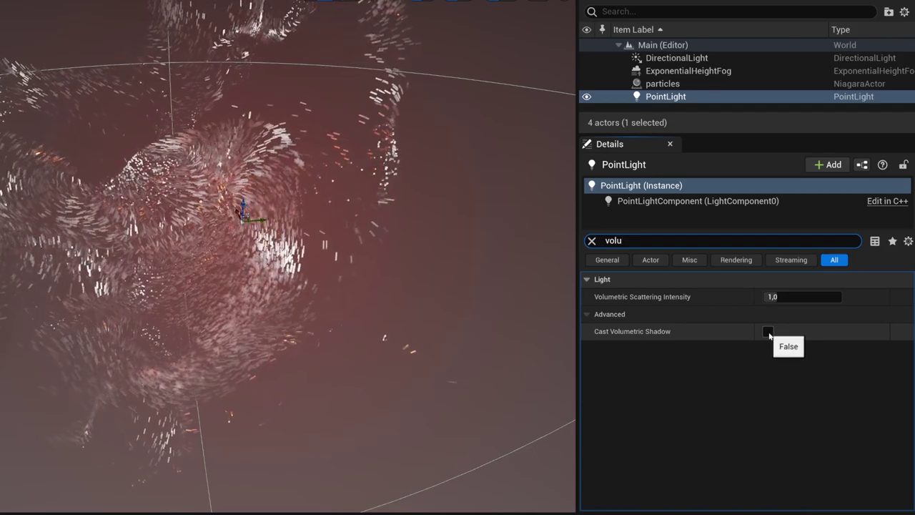
pyautogui.click(768, 333)
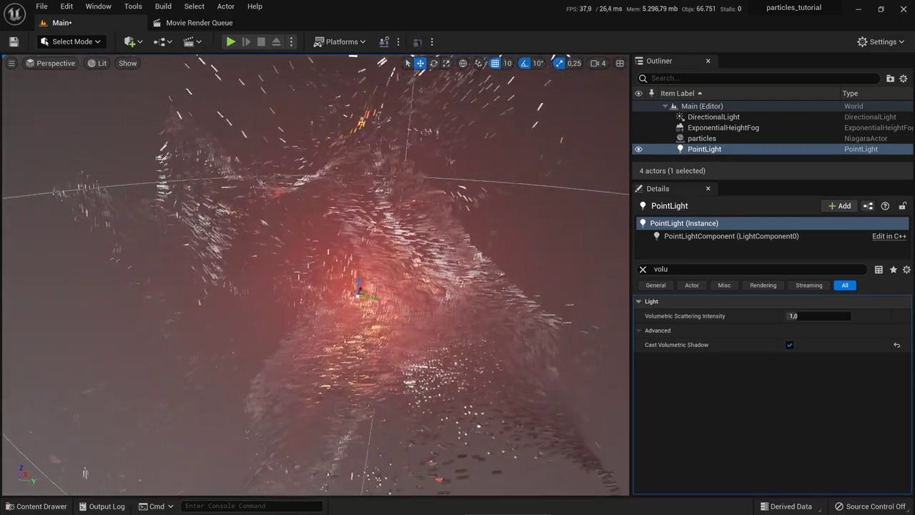
pyautogui.moveTo(314, 275); pyautogui.dragTo(314, 275, button='right')
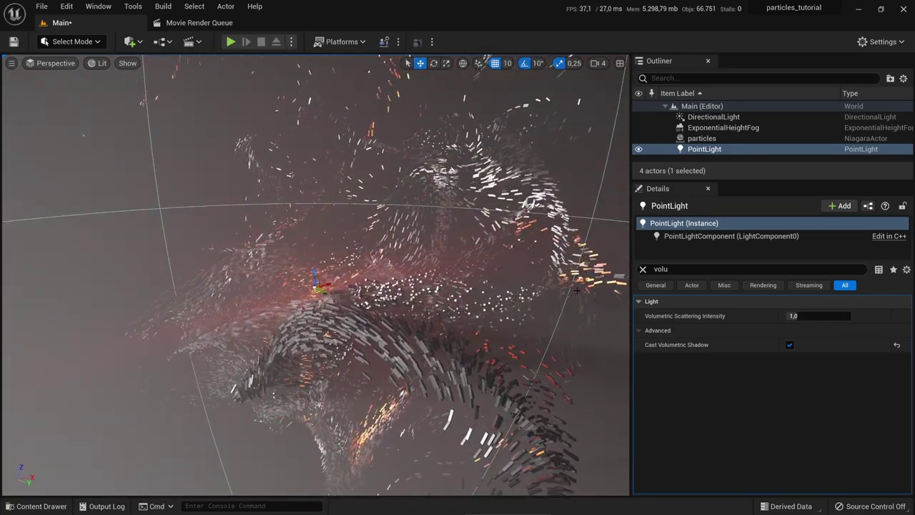
# Clear the property filter on the directional light and lower its intensity to 0.3 lux
pyautogui.click(704, 117)
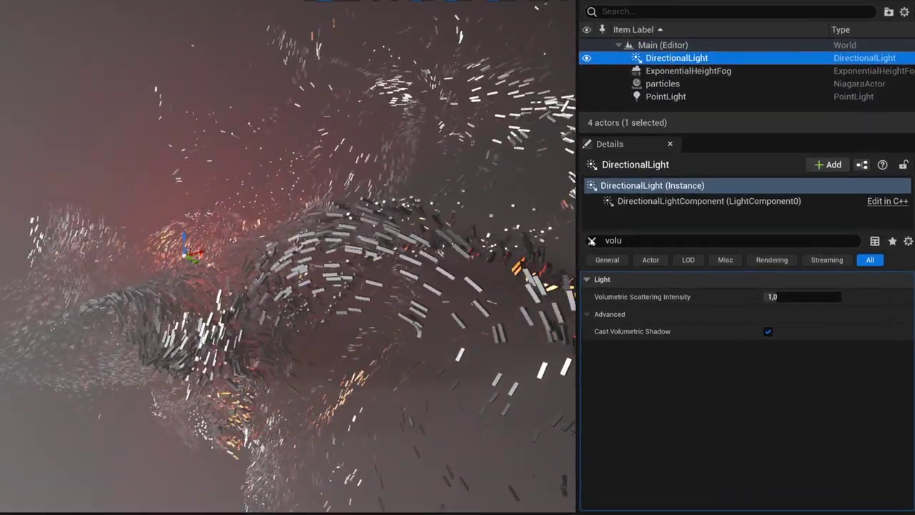
pyautogui.click(614, 252)
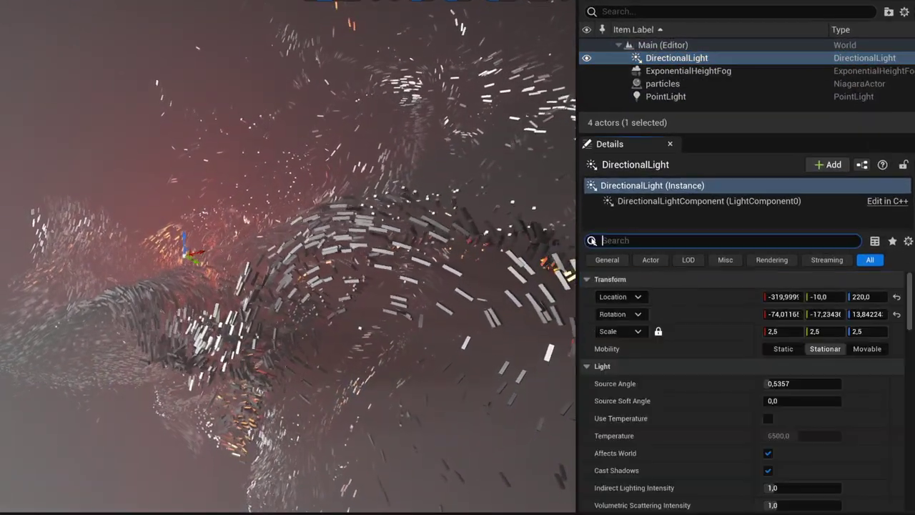
pyautogui.scroll(-3, 715, 429)
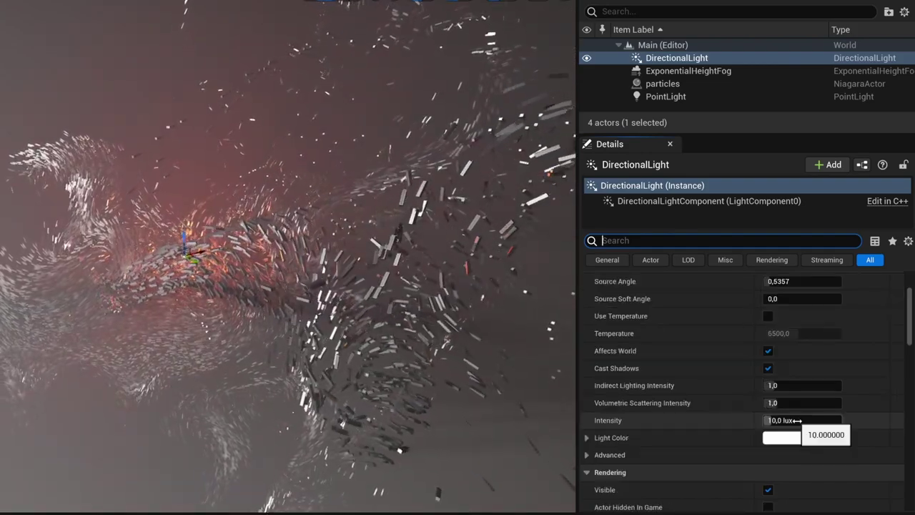
pyautogui.click(796, 420)
pyautogui.write('0,3')
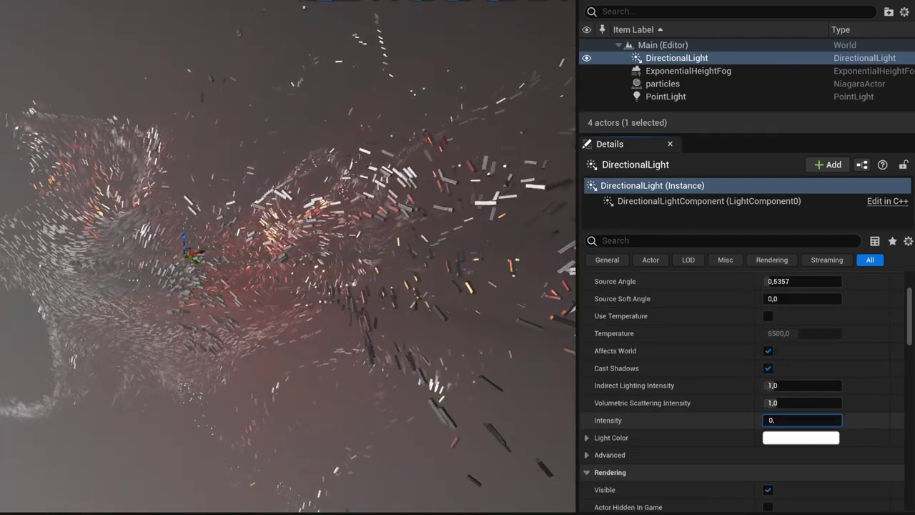
pyautogui.press('Return')
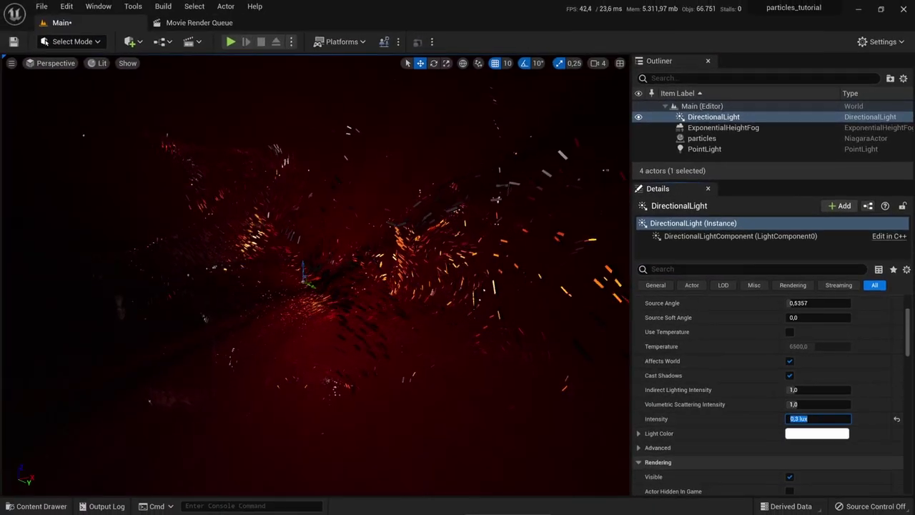
# Raise the directional light's intensity to 1 lux
pyautogui.moveTo(314, 286); pyautogui.dragTo(300, 308, button='right')
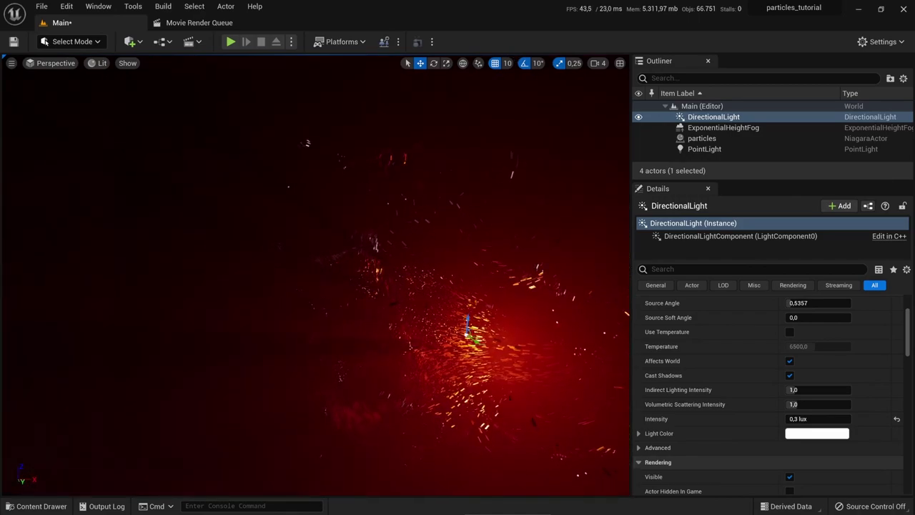
pyautogui.click(802, 419)
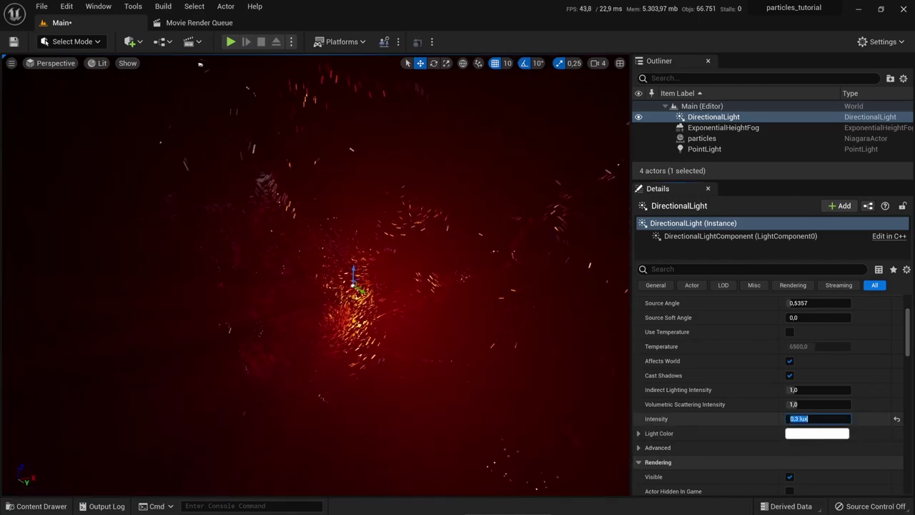
pyautogui.press('Return')
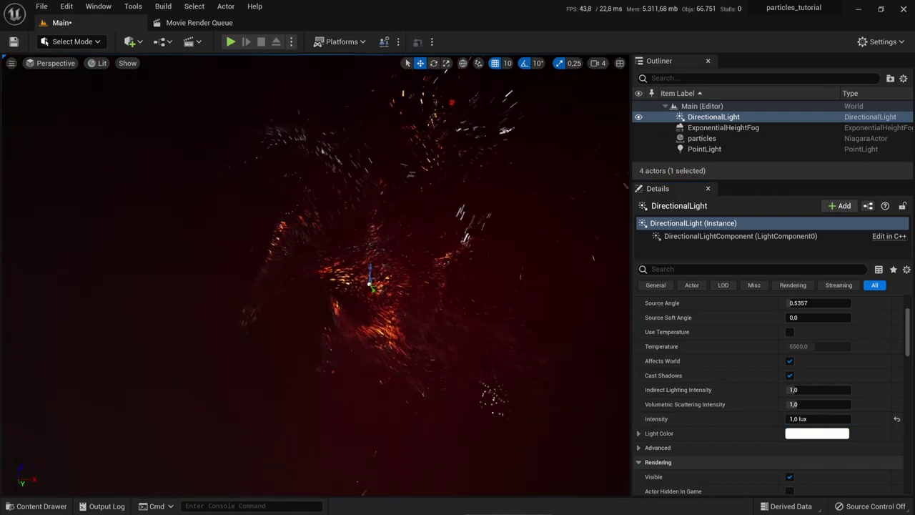
# Increase the exponential height fog's Fog Density to 0.05
pyautogui.click(707, 127)
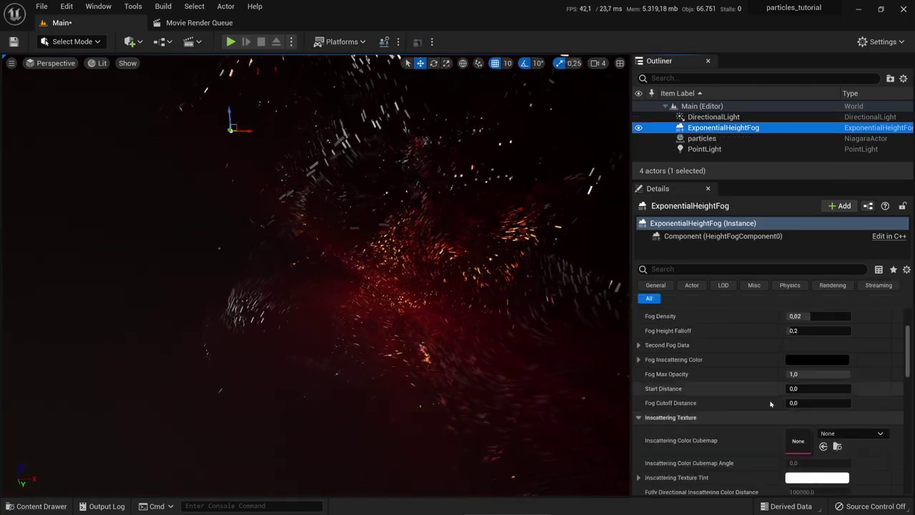
pyautogui.scroll(2, 749, 360)
pyautogui.moveTo(808, 349); pyautogui.dragTo(850, 350)
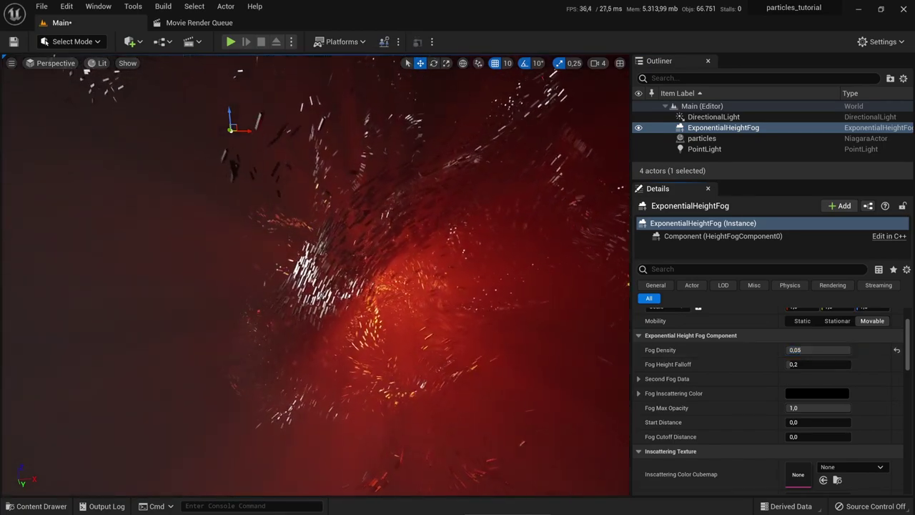
pyautogui.moveTo(427, 488)
pyautogui.mouseDown(button='right')
pyautogui.moveTo(407, 475)
pyautogui.moveTo(428, 488)
pyautogui.moveTo(415, 487)
pyautogui.moveTo(436, 487)
pyautogui.mouseUp(button='right')
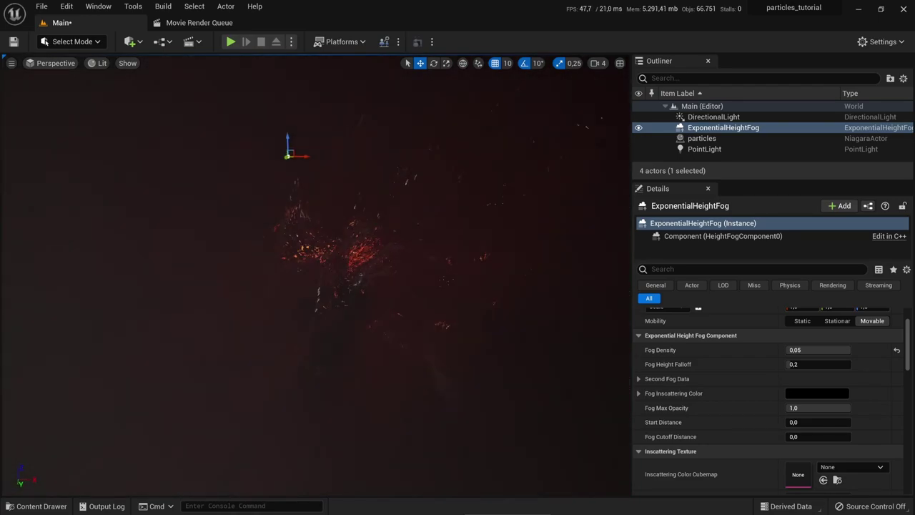
pyautogui.moveTo(428, 488); pyautogui.dragTo(411, 476, button='right')
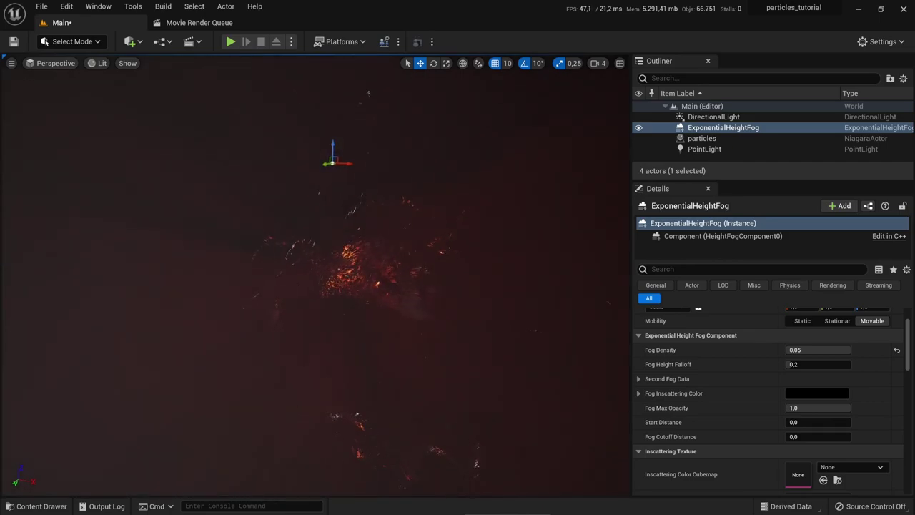
pyautogui.scroll(2, 500, 292)
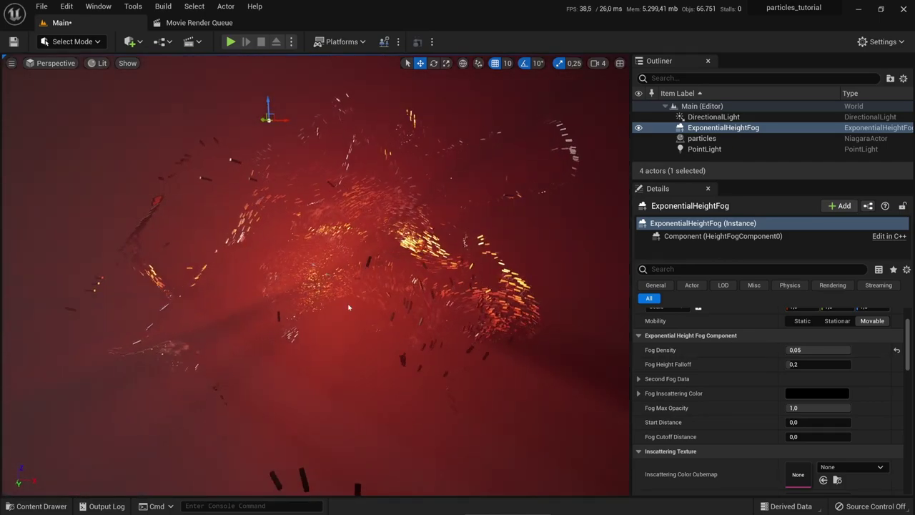
# Extend the volumetric fog's View Distance on the height fog to 10000, and further to 20000
pyautogui.scroll(-4, 734, 409)
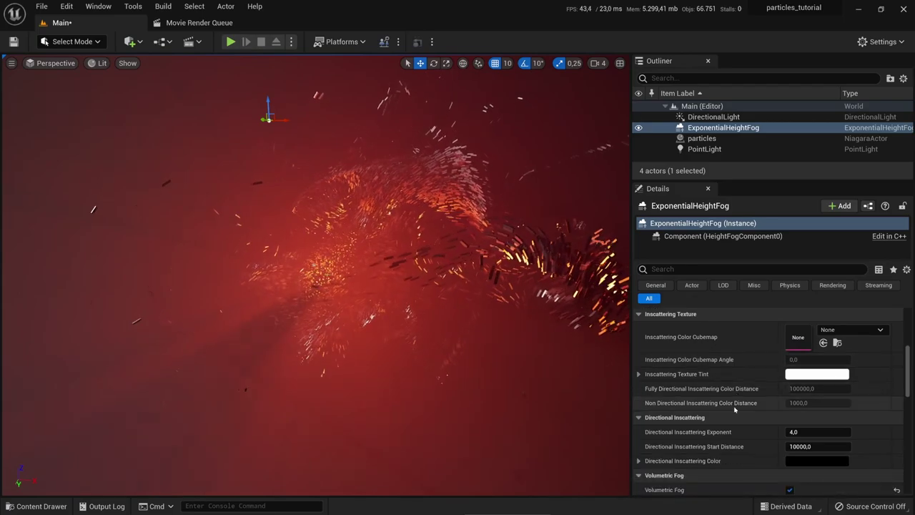
pyautogui.scroll(-5, 734, 409)
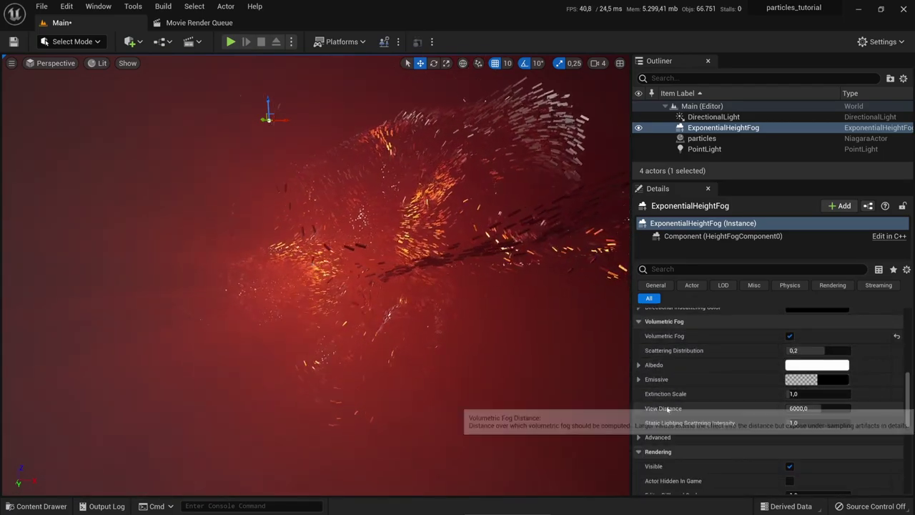
pyautogui.moveTo(799, 409); pyautogui.dragTo(829, 408)
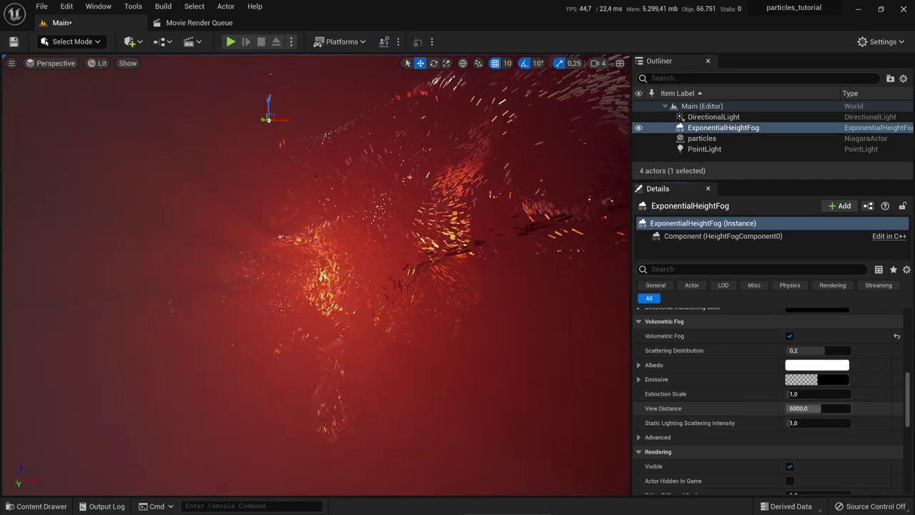
pyautogui.click(799, 408)
pyautogui.write('10000')
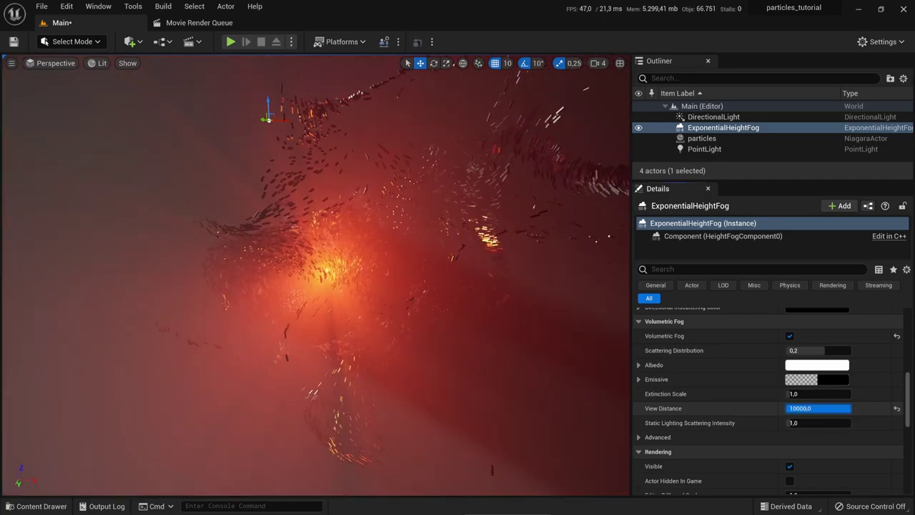
pyautogui.press('Return')
pyautogui.write('20')
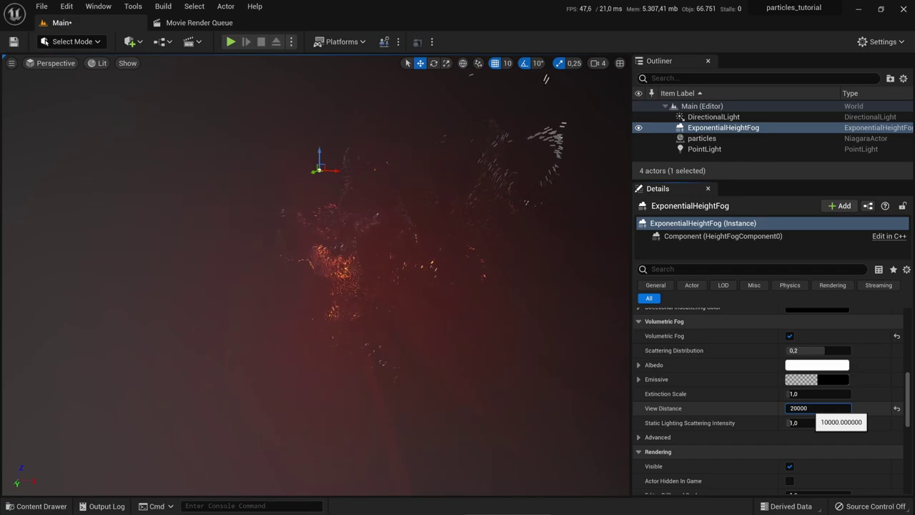
pyautogui.write('000')
pyautogui.press('Return')
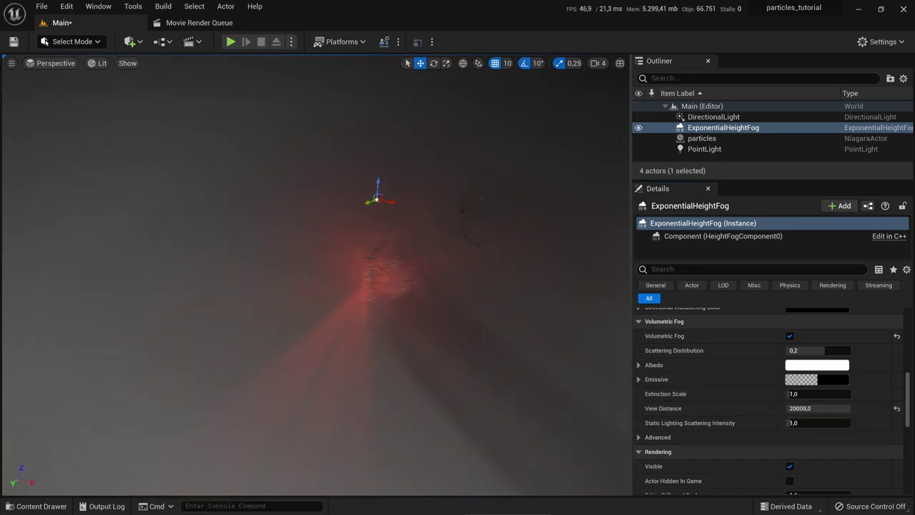
# Preview a blue-violet albedo color for the volumetric fog without keeping it
pyautogui.moveTo(314, 271)
pyautogui.mouseDown(button='right')
pyautogui.moveTo(429, 264)
pyautogui.moveTo(343, 268)
pyautogui.moveTo(286, 250)
pyautogui.moveTo(322, 282)
pyautogui.mouseUp(button='right')
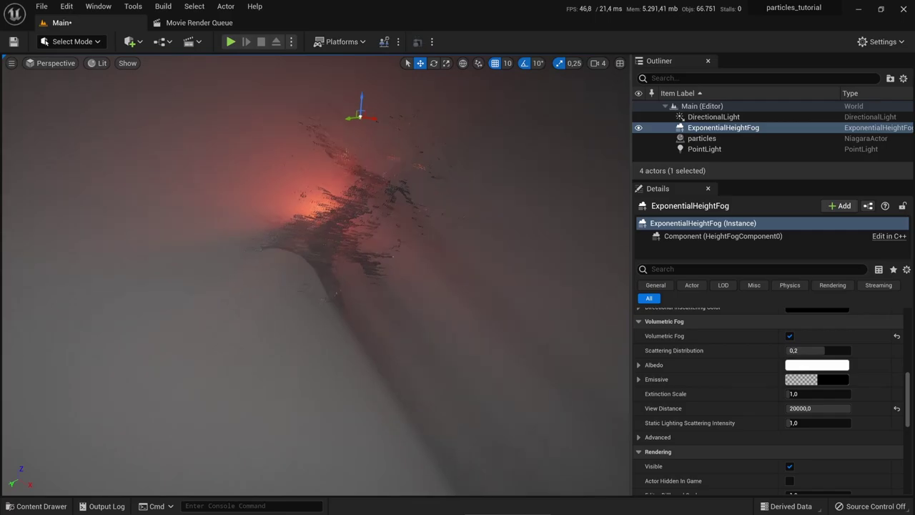
pyautogui.moveTo(322, 283); pyautogui.dragTo(442, 374, button='right')
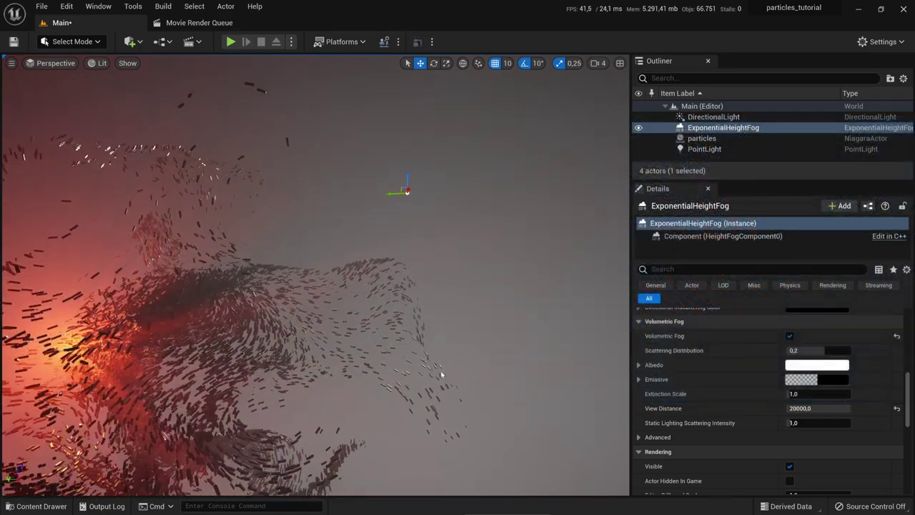
pyautogui.moveTo(429, 364); pyautogui.dragTo(422, 368, button='right')
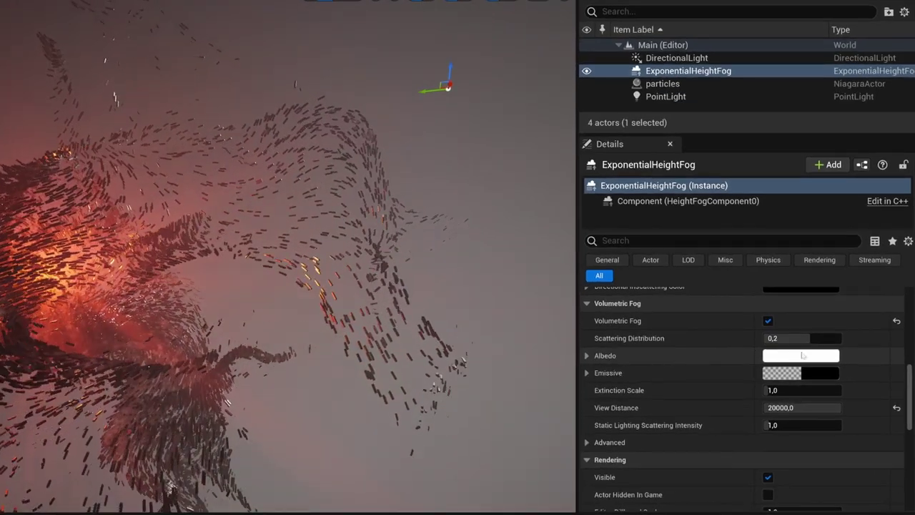
pyautogui.moveTo(185, 307); pyautogui.dragTo(188, 308, button='right')
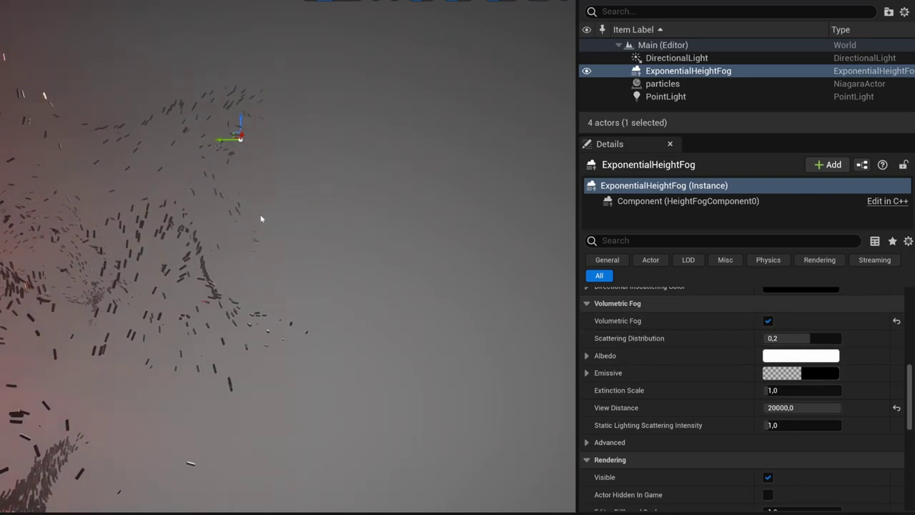
pyautogui.click(800, 355)
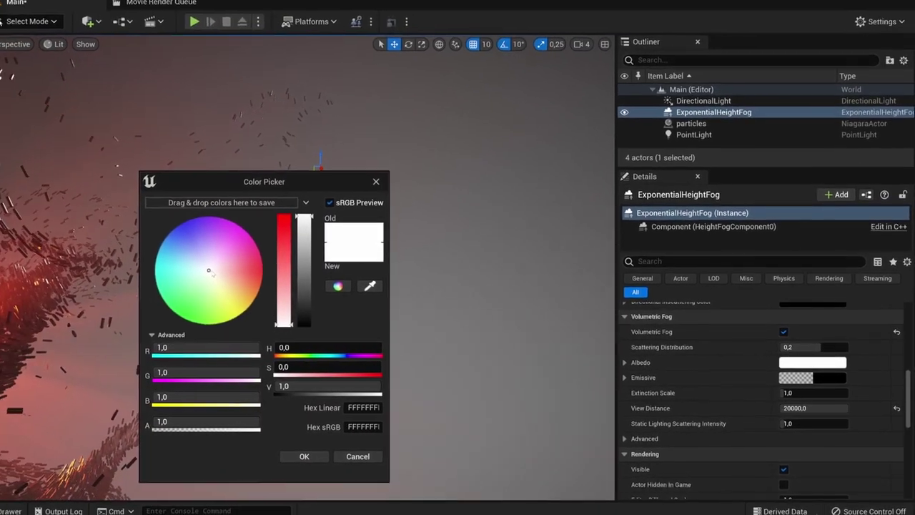
pyautogui.moveTo(208, 269); pyautogui.dragTo(192, 235)
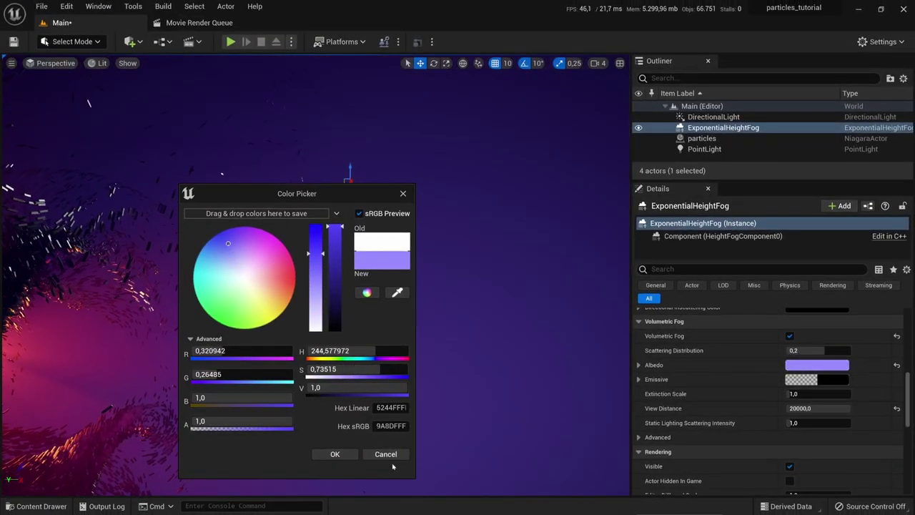
pyautogui.click(385, 453)
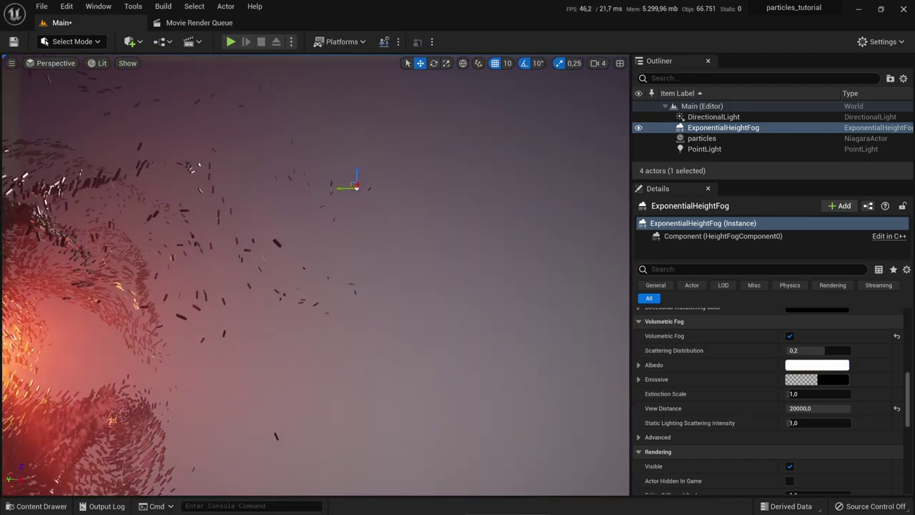
# Change the directional light's color to a light blue with hex sRGB A9D9FF
pyautogui.moveTo(393, 451); pyautogui.dragTo(393, 450, button='right')
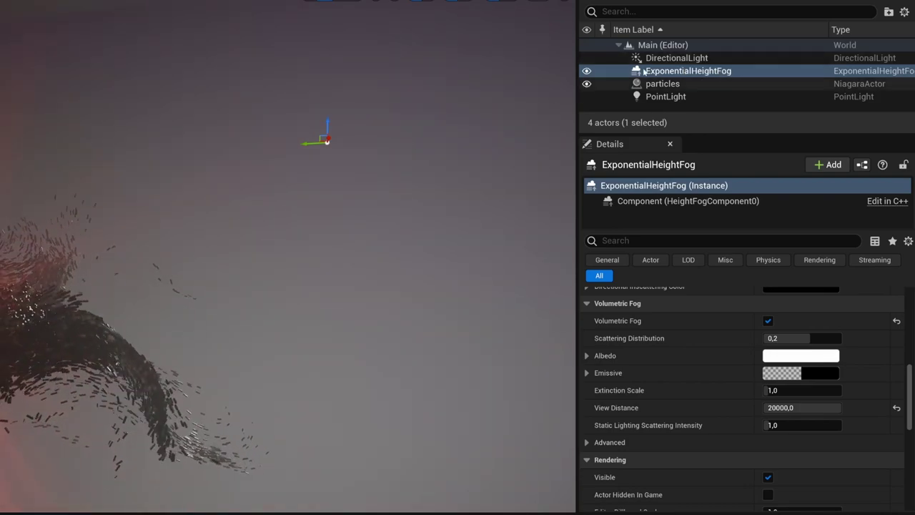
pyautogui.click(682, 60)
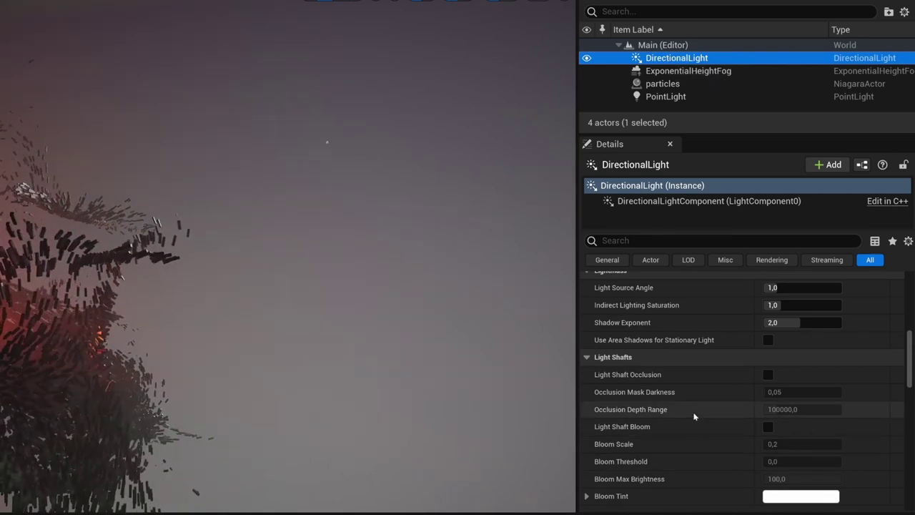
pyautogui.scroll(5, 694, 409)
pyautogui.scroll(1, 695, 413)
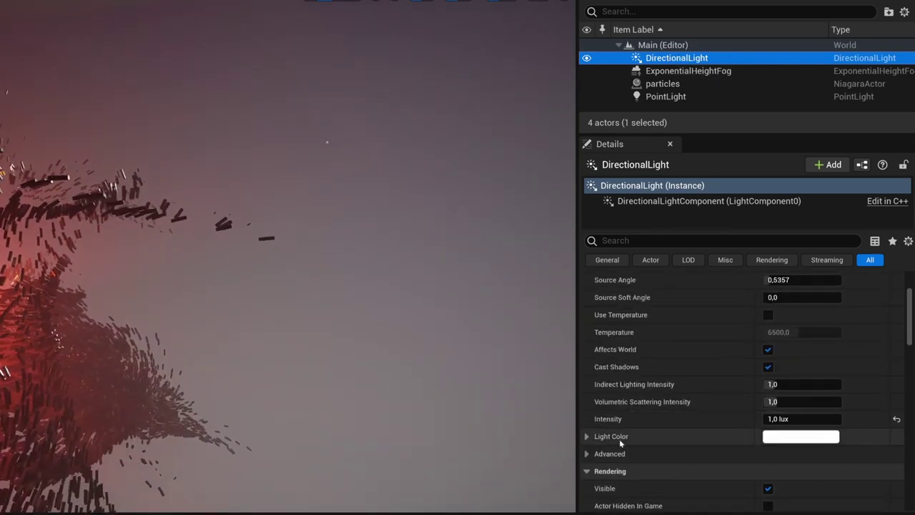
pyautogui.click(797, 437)
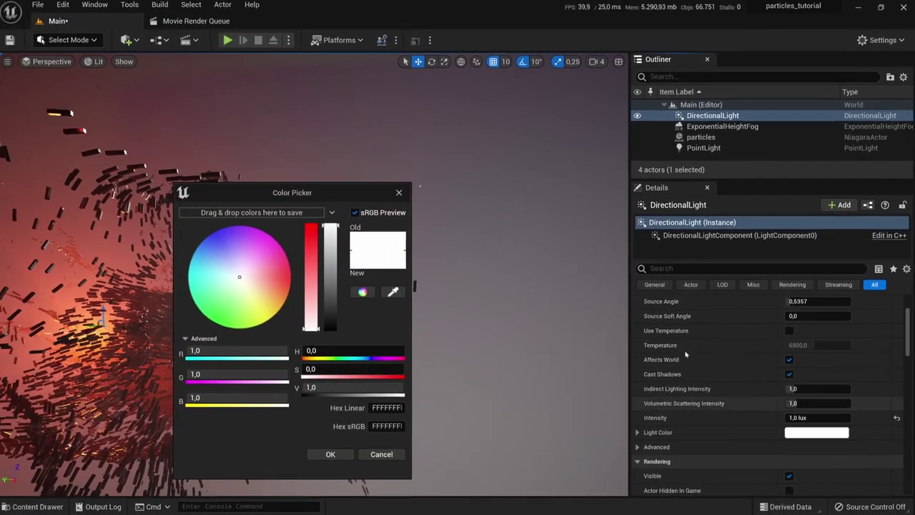
pyautogui.moveTo(242, 278); pyautogui.dragTo(235, 270)
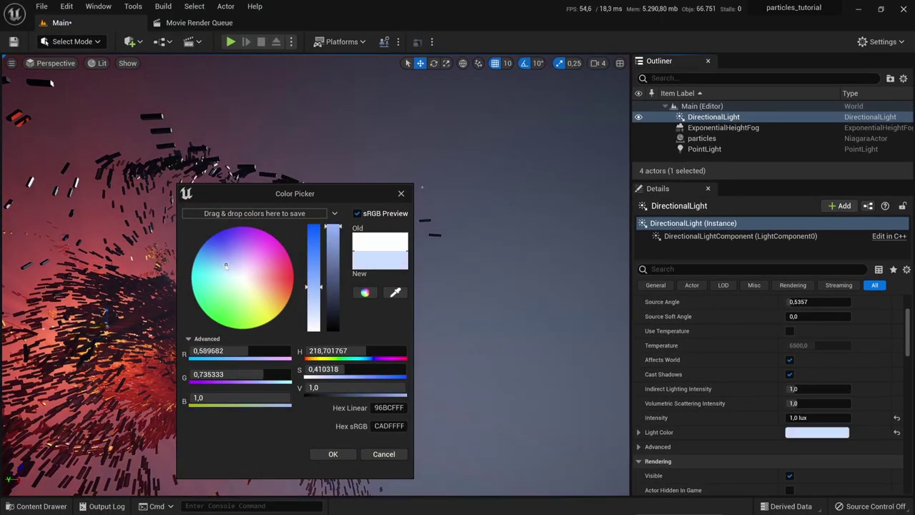
pyautogui.moveTo(224, 267); pyautogui.dragTo(215, 263)
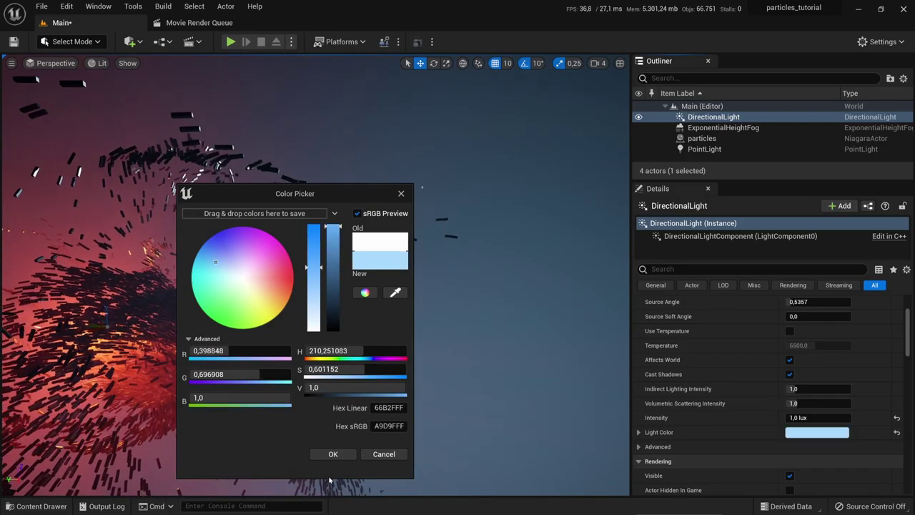
pyautogui.click(333, 454)
# Lower the point light's Intensity to 2000 cd
pyautogui.moveTo(450, 389); pyautogui.dragTo(408, 432, button='right')
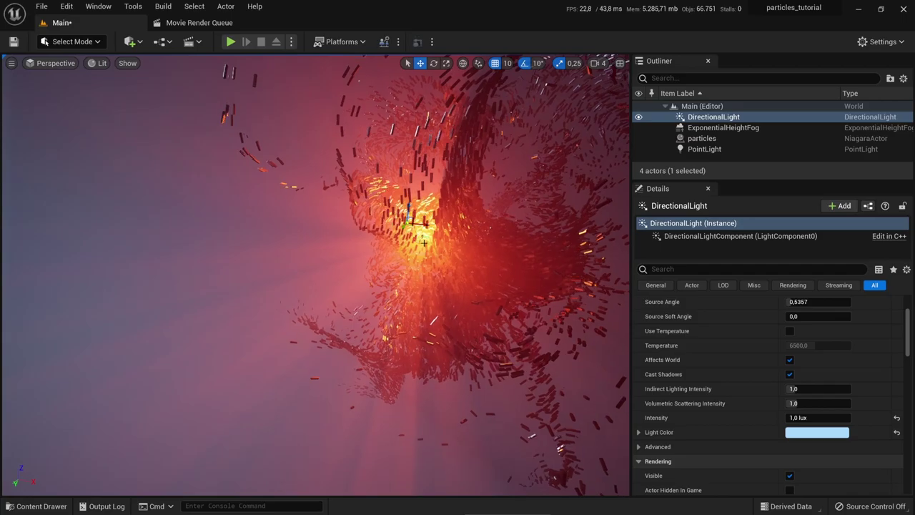
pyautogui.click(704, 149)
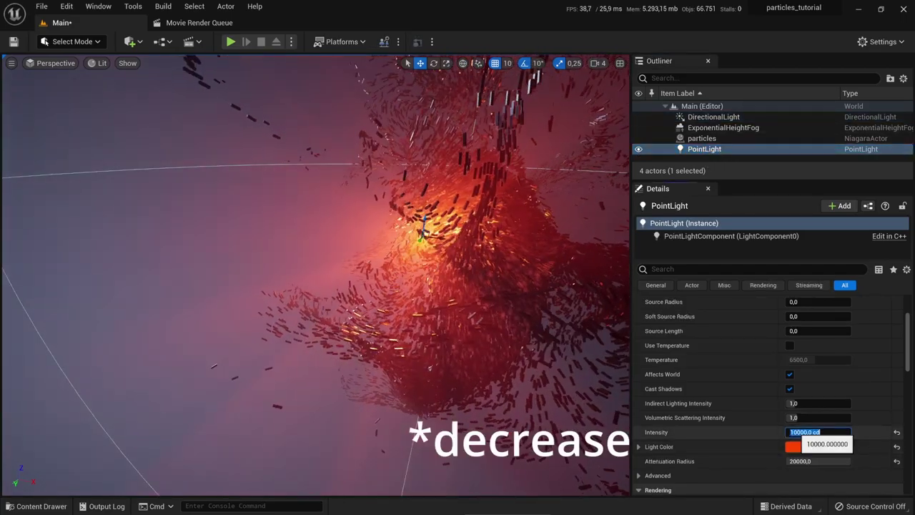
pyautogui.click(799, 431)
pyautogui.write('2000')
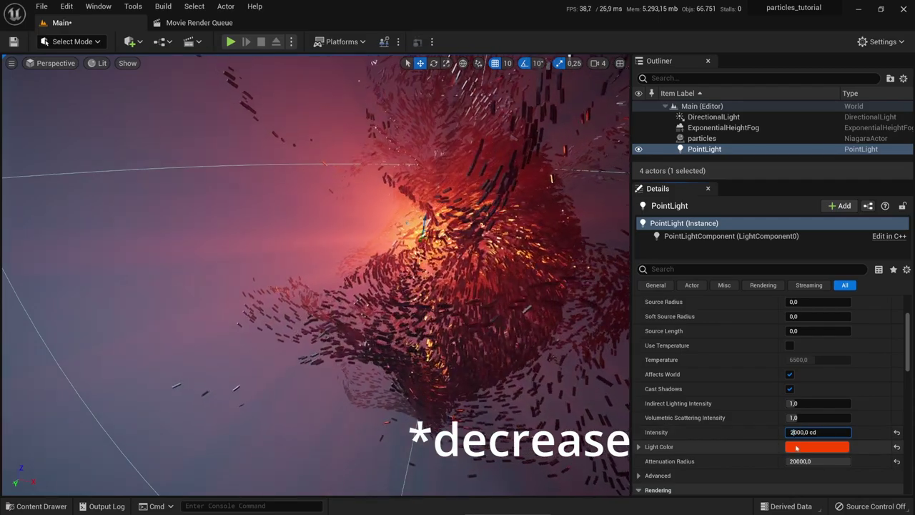
pyautogui.press('Return')
pyautogui.moveTo(613, 409); pyautogui.dragTo(486, 318, button='right')
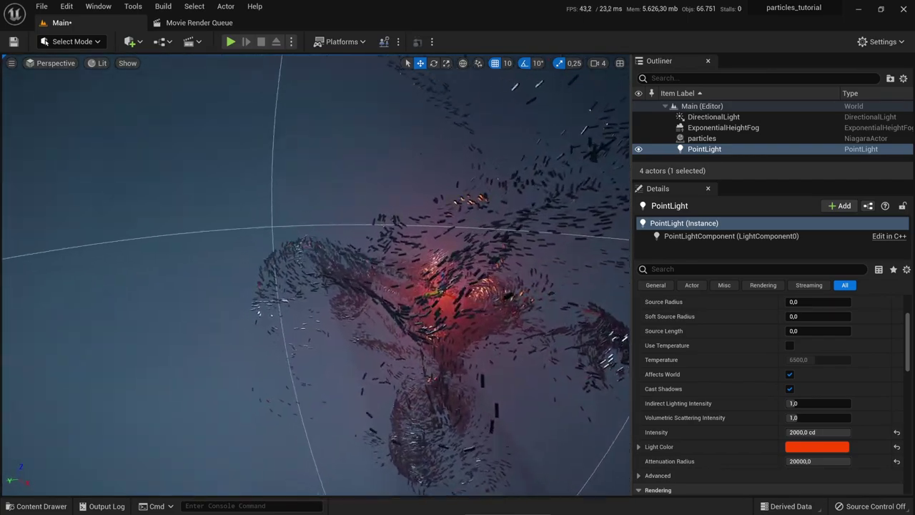
# Reduce the directional light's Volumetric Scattering Intensity to 0.2, and adjust it to 0.3
pyautogui.click(714, 116)
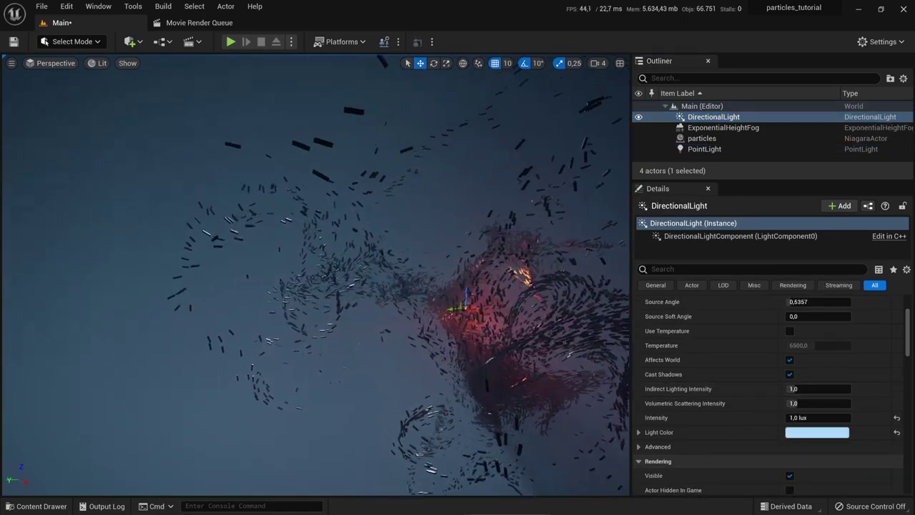
pyautogui.scroll(5, 357, 255)
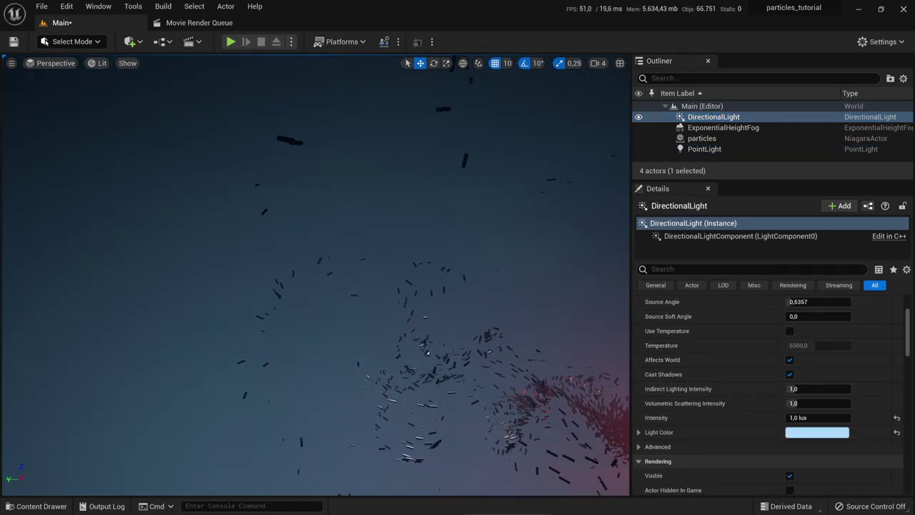
pyautogui.press('f')
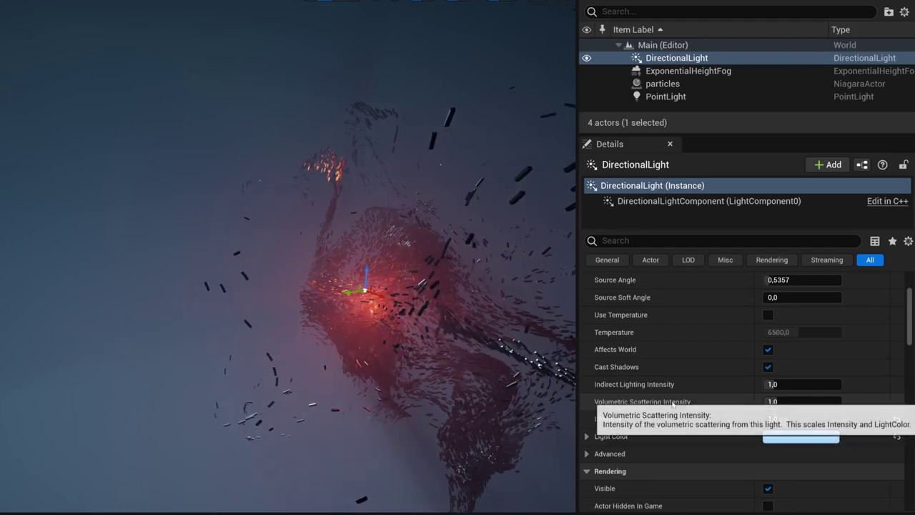
pyautogui.click(797, 401)
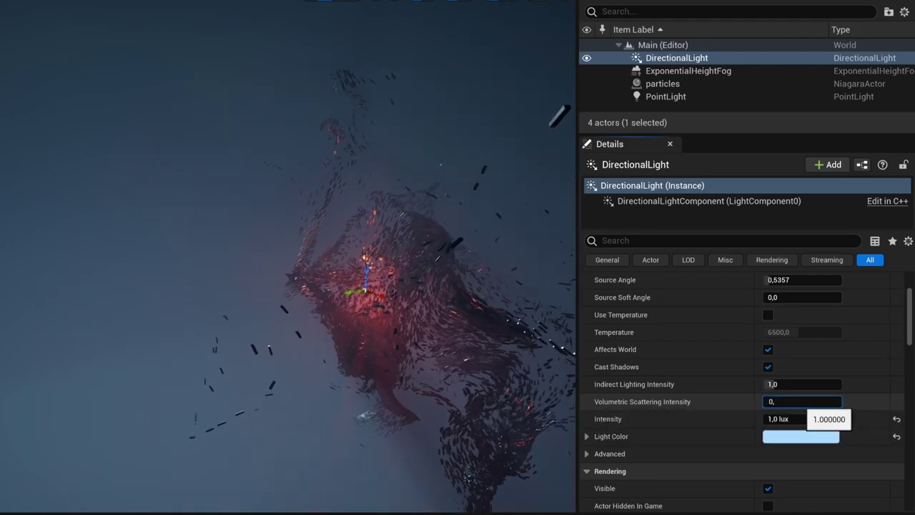
pyautogui.press('Return')
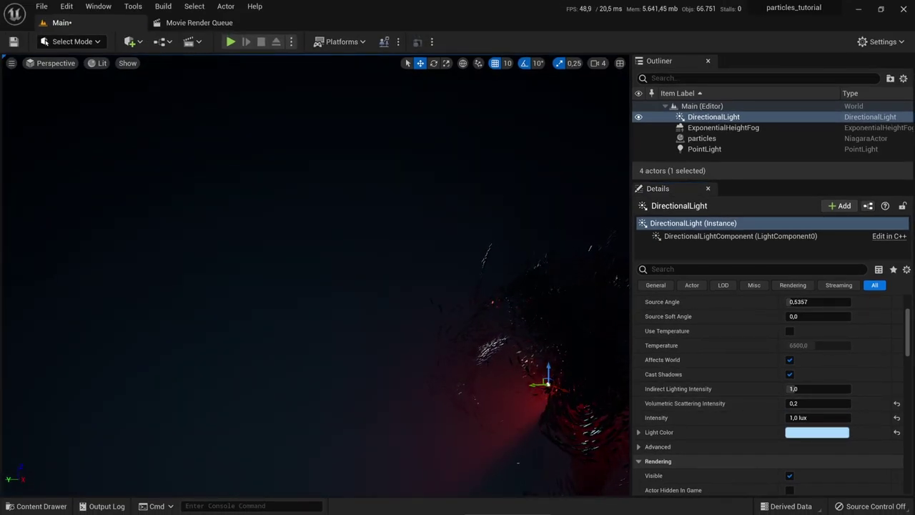
pyautogui.moveTo(315, 272); pyautogui.dragTo(358, 307, button='right')
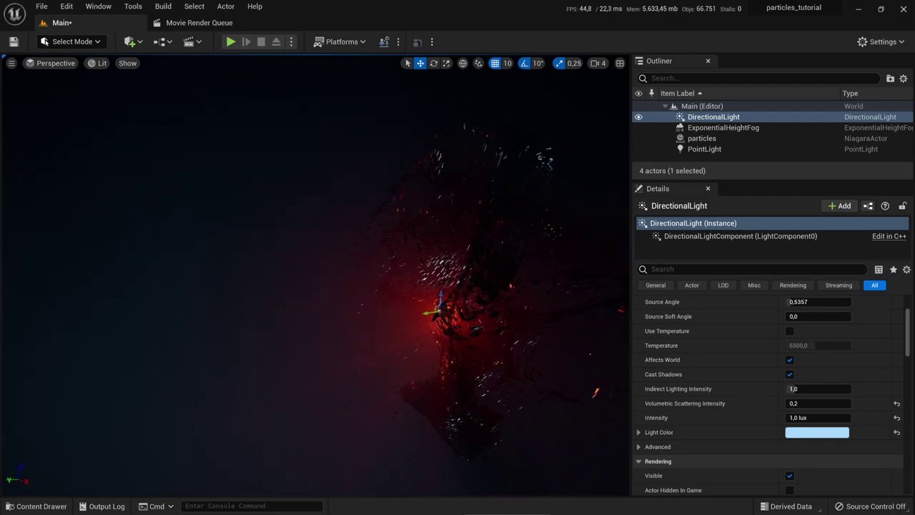
pyautogui.moveTo(315, 272); pyautogui.dragTo(336, 264, button='right')
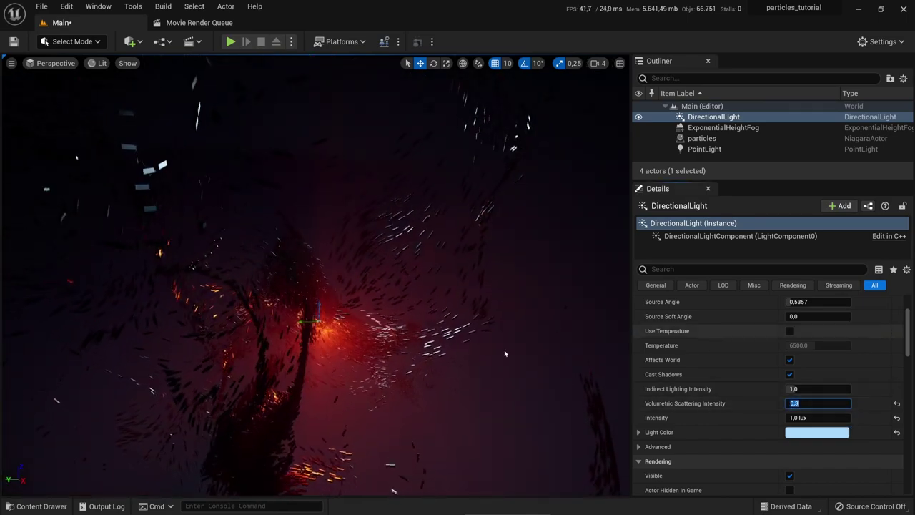
# Raise the exponential height fog's volumetric Scattering Distribution to 0.9
pyautogui.click(723, 127)
pyautogui.scroll(1, 768, 338)
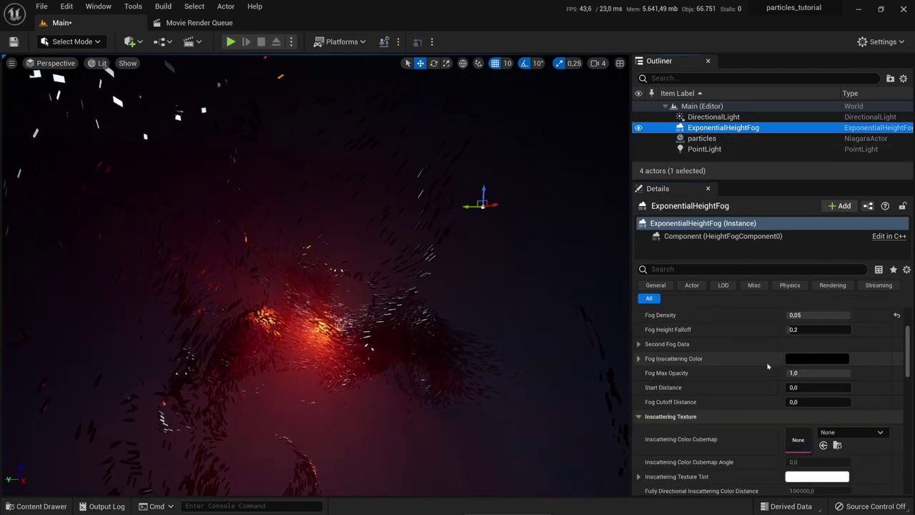
pyautogui.scroll(-5, 743, 393)
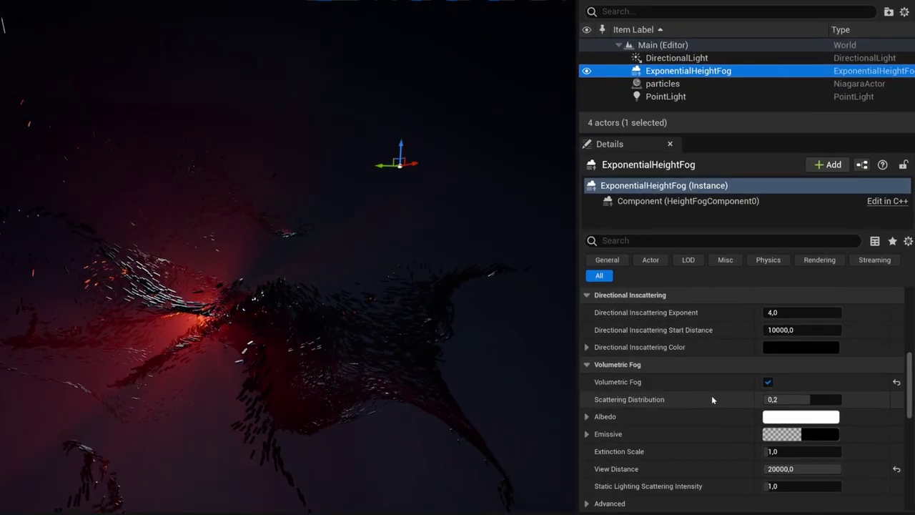
pyautogui.scroll(-2, 752, 397)
pyautogui.moveTo(620, 362)
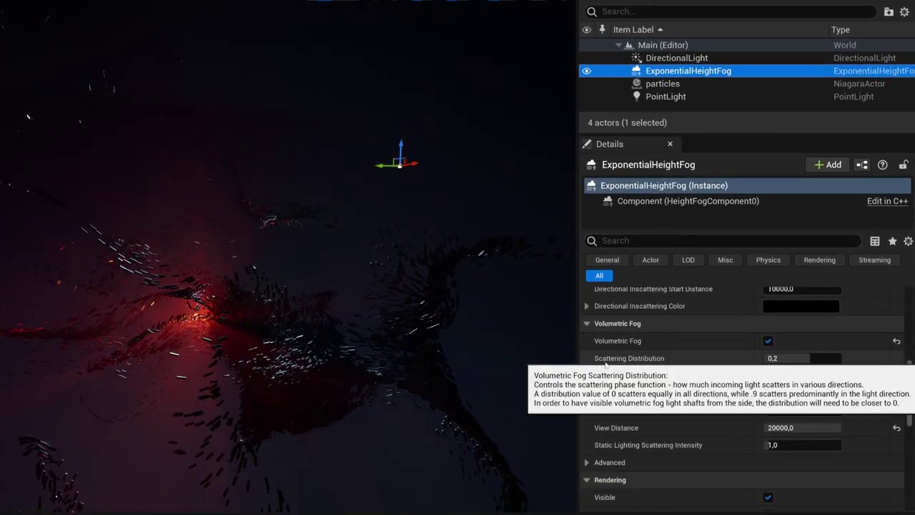
pyautogui.moveTo(805, 359)
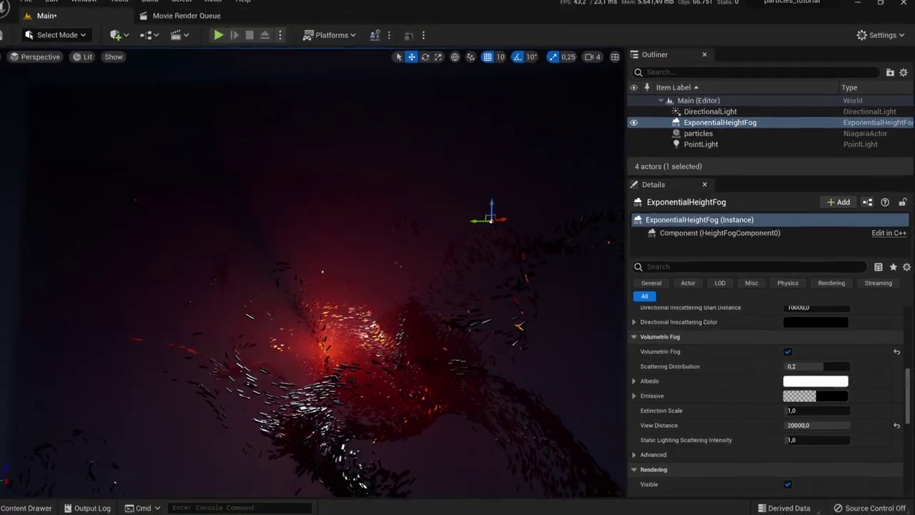
pyautogui.moveTo(782, 366); pyautogui.dragTo(855, 366)
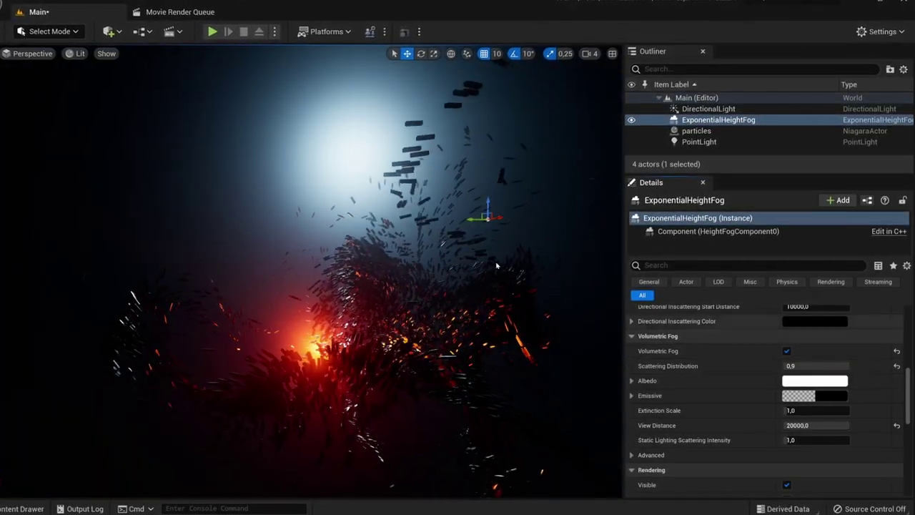
# Lower the fog's Scattering Distribution to -0.9 and inspect the light falloff from different angles
pyautogui.moveTo(312, 166); pyautogui.dragTo(247, 258, button='right')
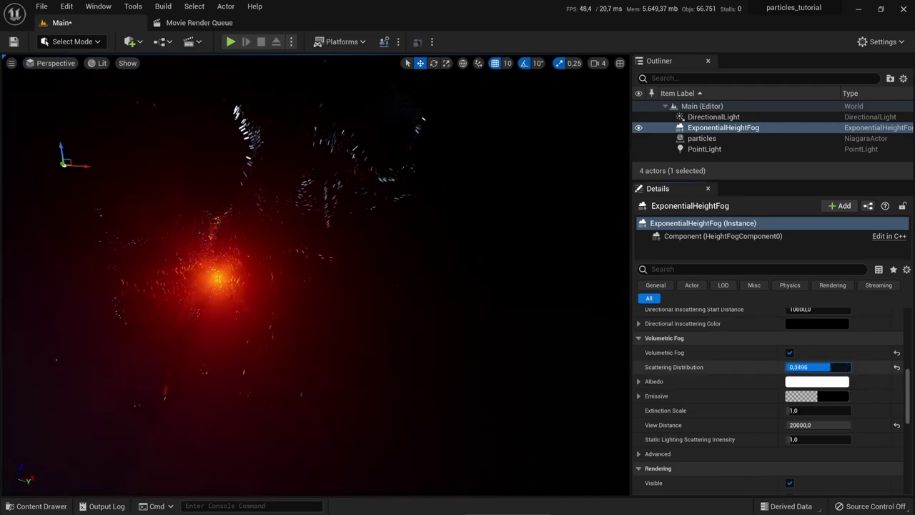
pyautogui.moveTo(830, 367); pyautogui.dragTo(787, 367)
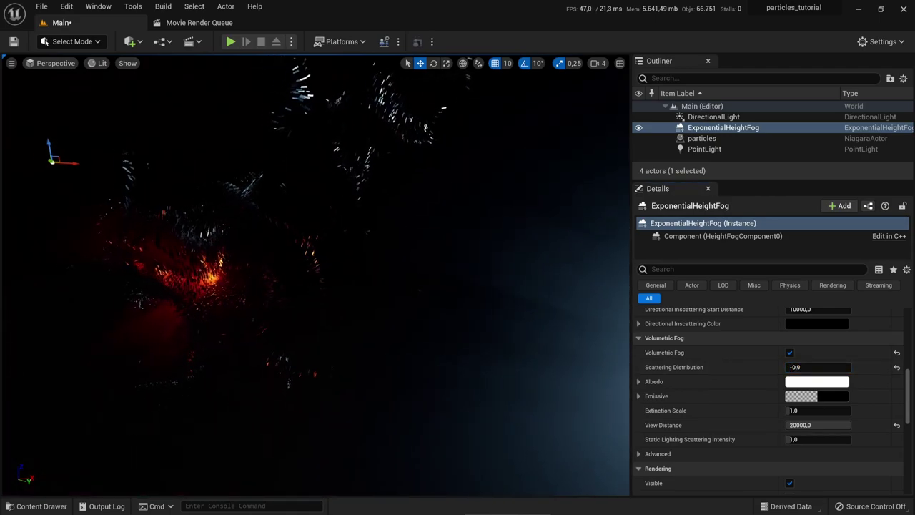
pyautogui.moveTo(553, 270); pyautogui.dragTo(476, 271, button='right')
pyautogui.moveTo(268, 262); pyautogui.dragTo(422, 282, button='right')
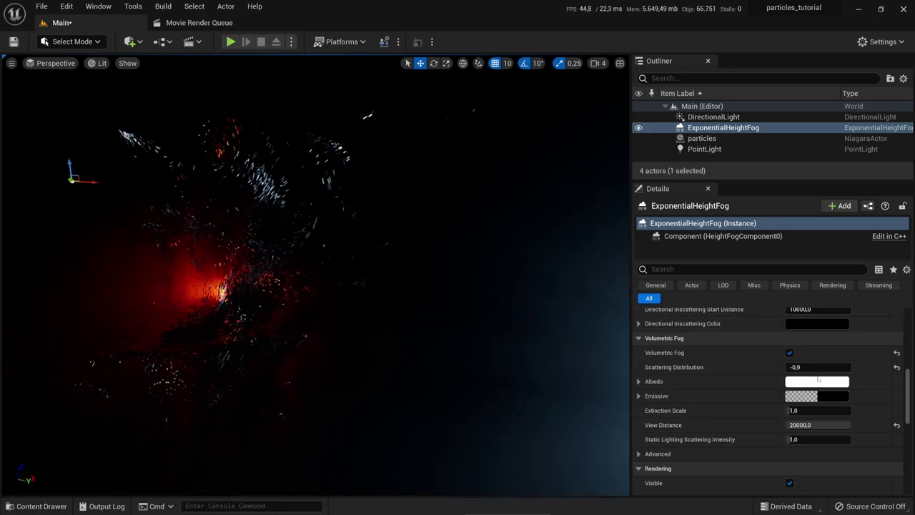
# Set the volumetric fog's Scattering Distribution to about 0.39
pyautogui.moveTo(815, 367); pyautogui.dragTo(868, 366)
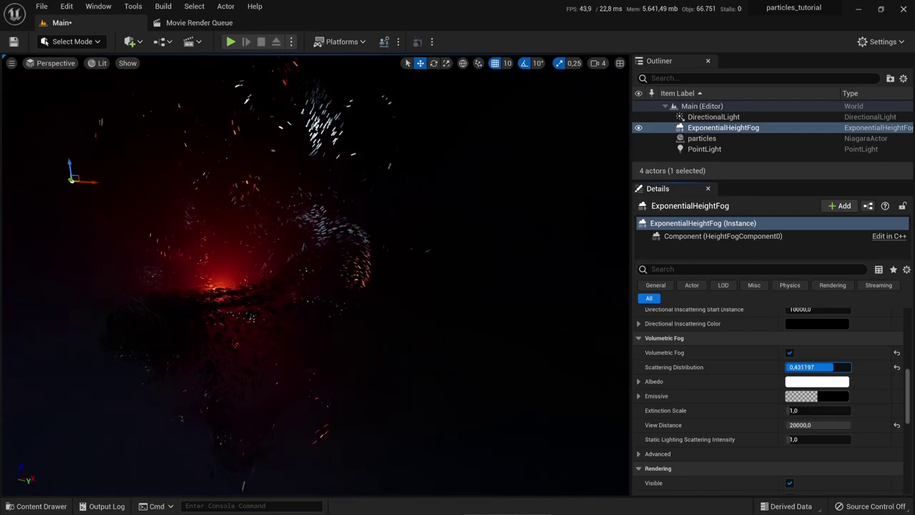
pyautogui.moveTo(422, 264); pyautogui.dragTo(581, 313, button='right')
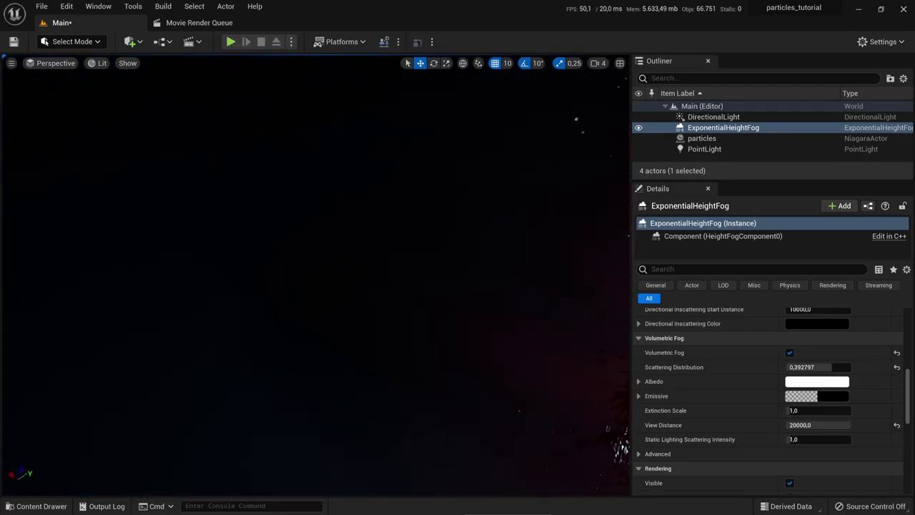
pyautogui.moveTo(215, 257); pyautogui.dragTo(368, 275, button='right')
# Try Fog Density values of 0.02 and 0.1 on the height fog, and settle on 0.025
pyautogui.scroll(6, 736, 398)
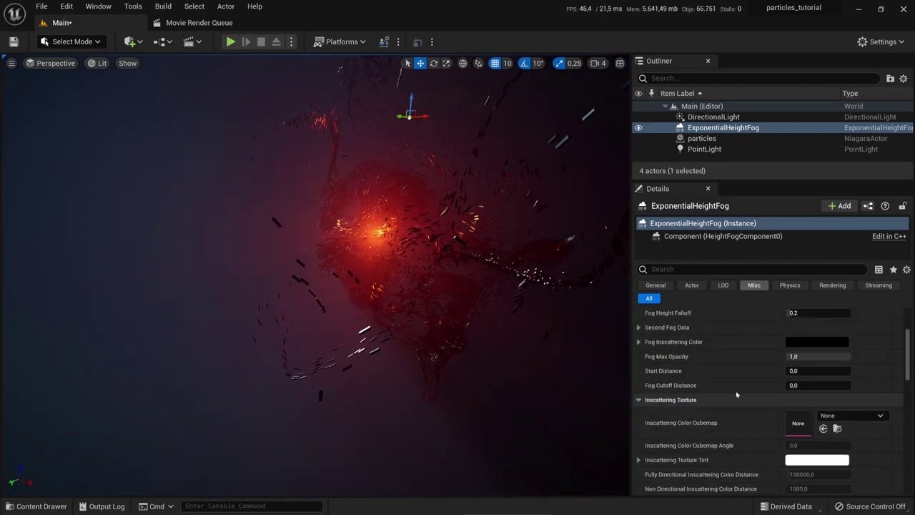
pyautogui.scroll(4, 736, 395)
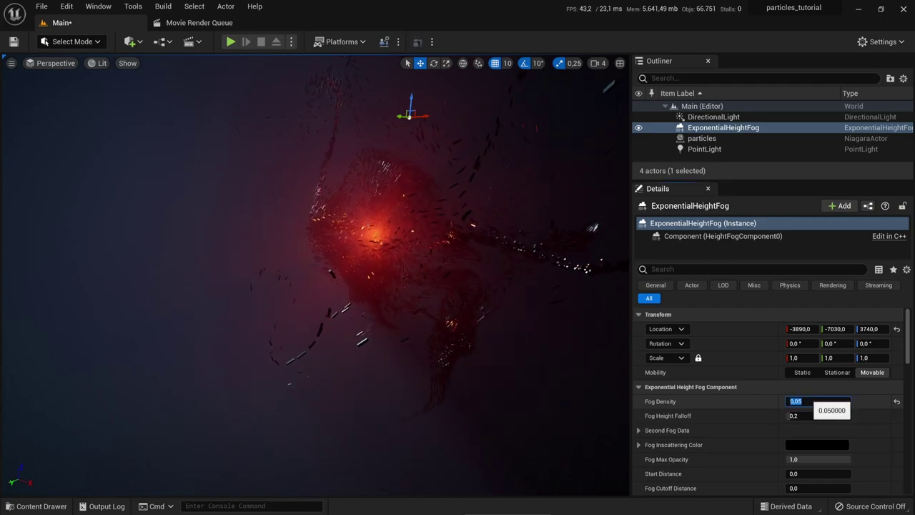
pyautogui.write('0,02')
pyautogui.press('Return')
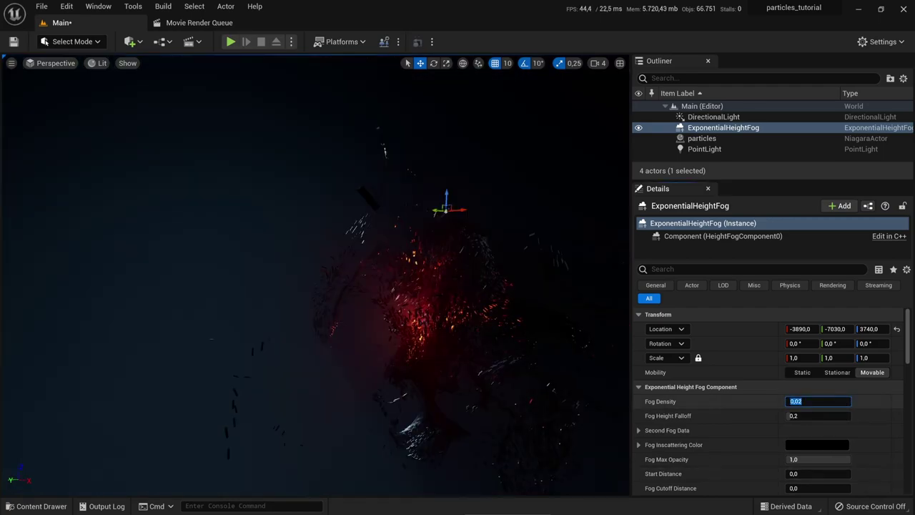
pyautogui.write('0,1')
pyautogui.press('Return')
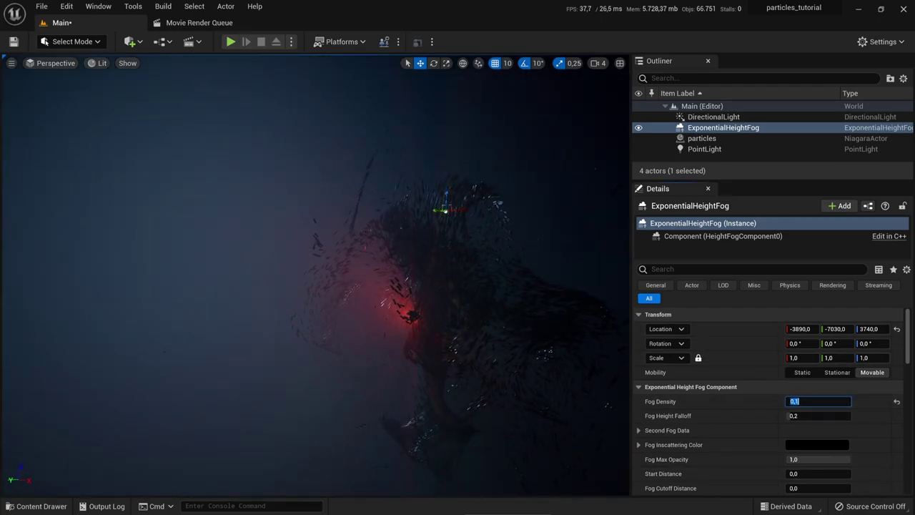
pyautogui.write('0,025')
pyautogui.press('Return')
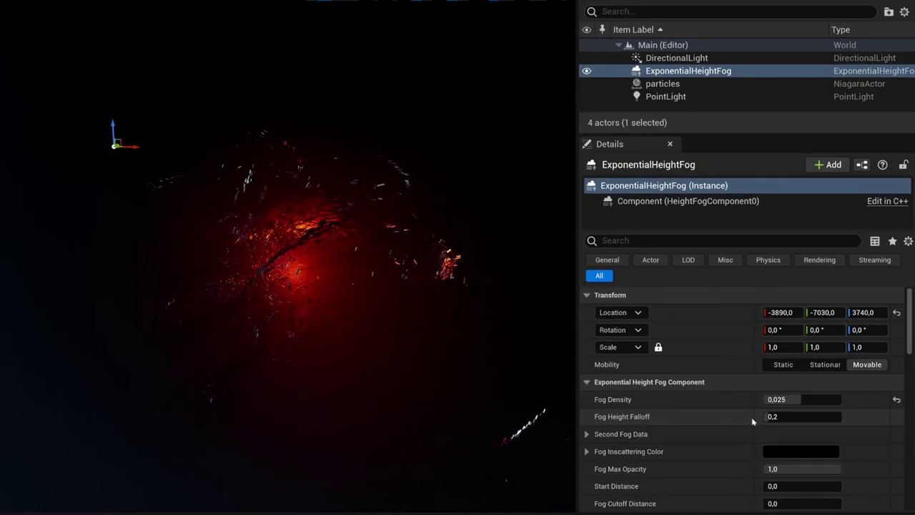
# Raise the Fog Height Falloff to about 1.99 and lower the height fog actor to a Z location of 190
pyautogui.click(776, 416)
pyautogui.moveTo(772, 417); pyautogui.dragTo(842, 417)
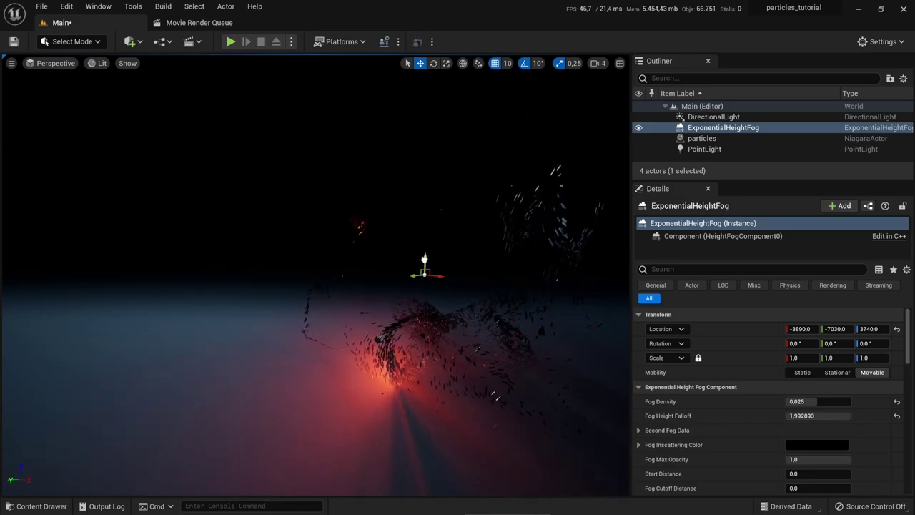
pyautogui.moveTo(424, 259); pyautogui.dragTo(413, 143)
pyautogui.moveTo(399, 207); pyautogui.dragTo(373, 309)
pyautogui.moveTo(373, 309); pyautogui.dragTo(229, 337, button='right')
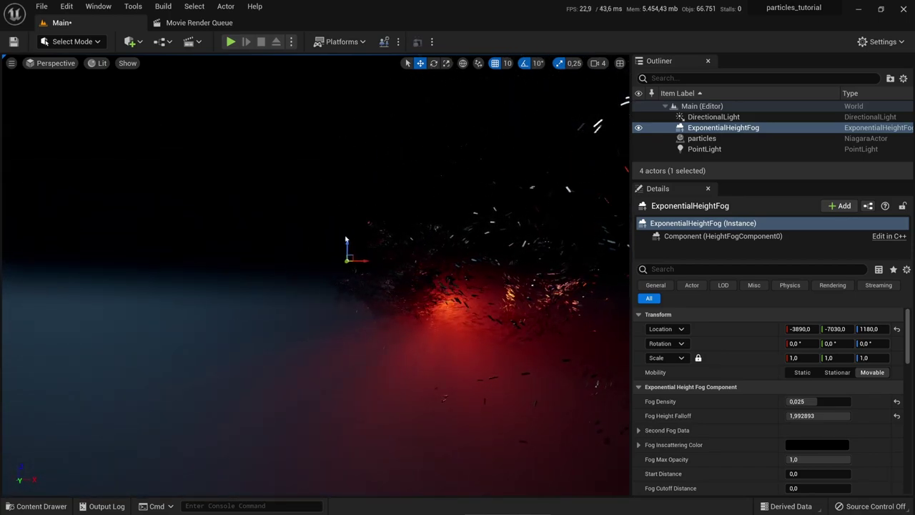
pyautogui.write('200')
pyautogui.press('Return')
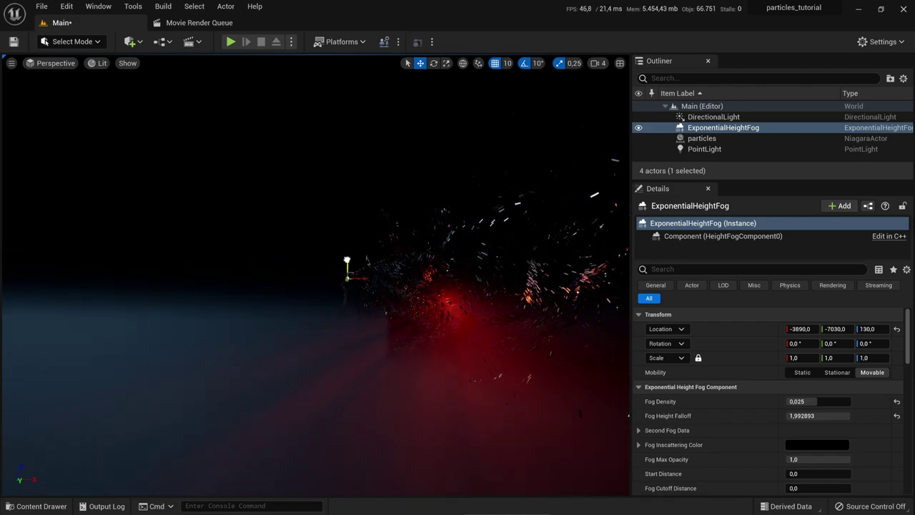
pyautogui.moveTo(413, 369); pyautogui.dragTo(406, 346, button='right')
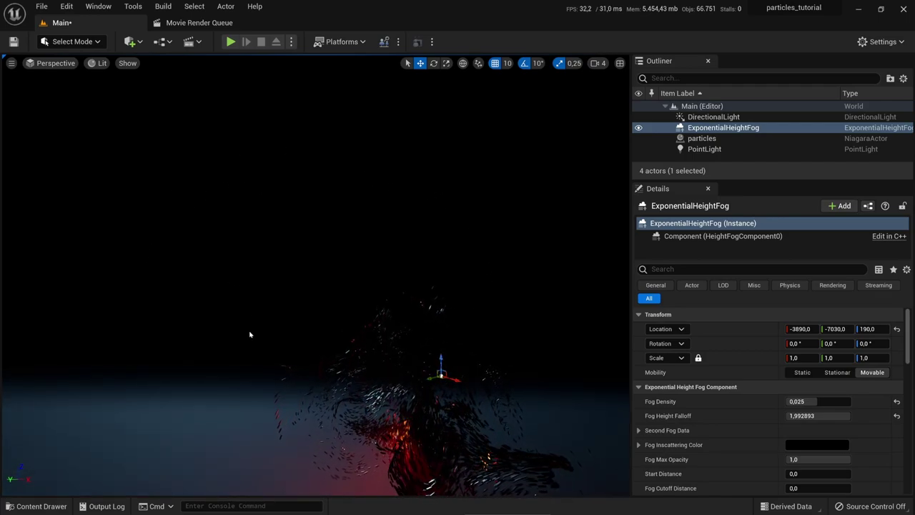
pyautogui.moveTo(406, 346); pyautogui.dragTo(414, 357, button='right')
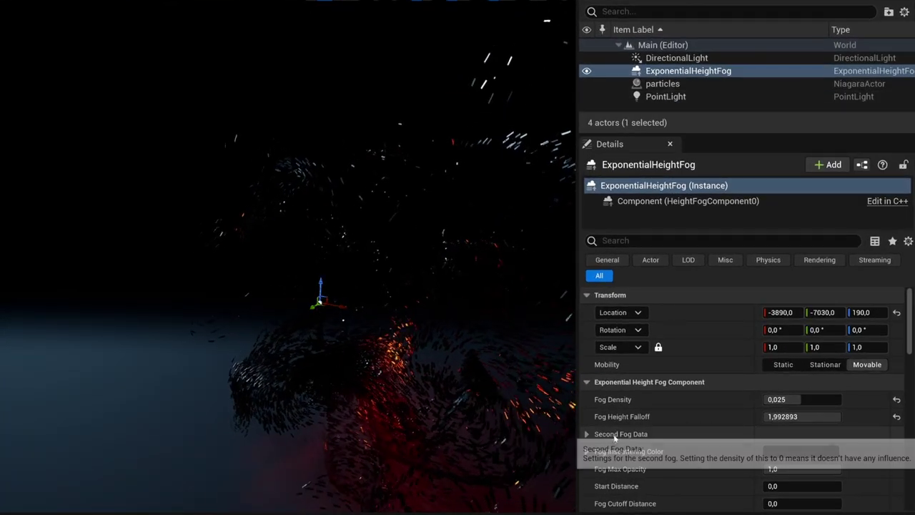
# Set the Fog Density in the height fog's Second Fog Data to 0.05
pyautogui.click(586, 435)
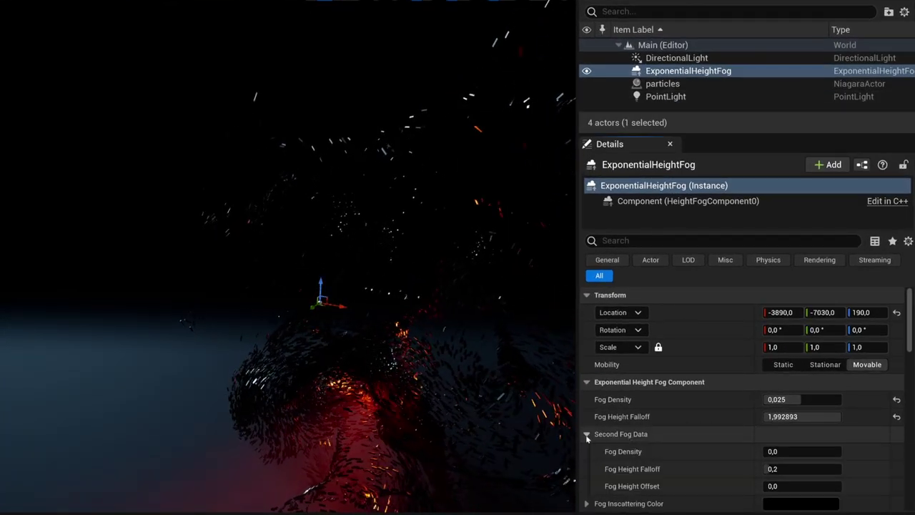
pyautogui.scroll(-2, 604, 429)
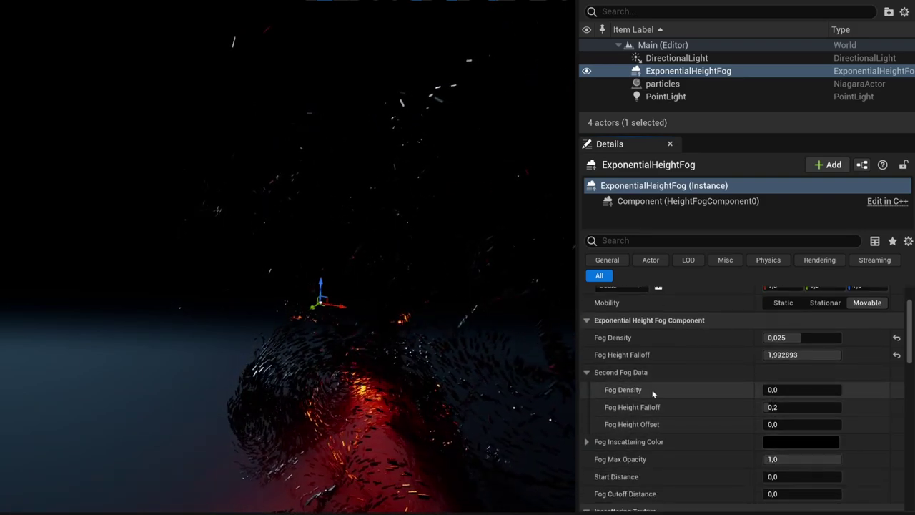
pyautogui.moveTo(775, 389); pyautogui.dragTo(805, 390)
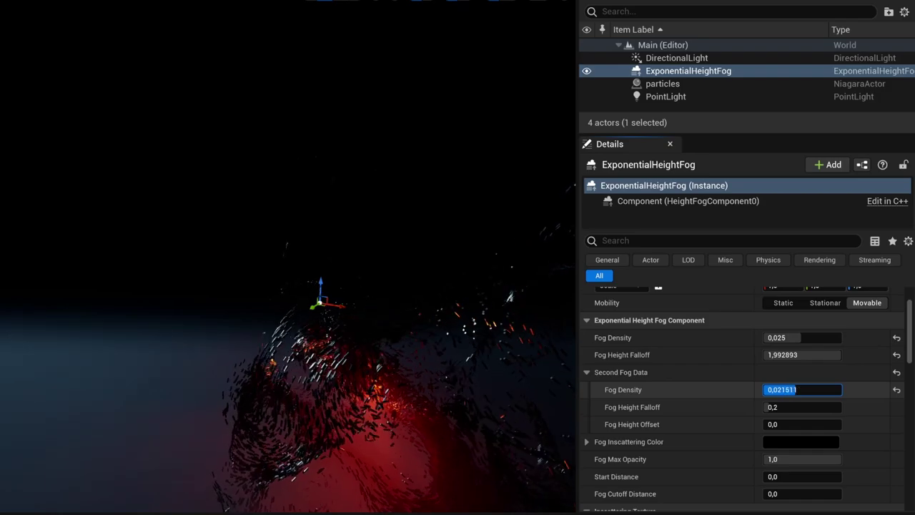
pyautogui.hotkey('ctrl', 'a')
pyautogui.write('0,05')
pyautogui.press('Return')
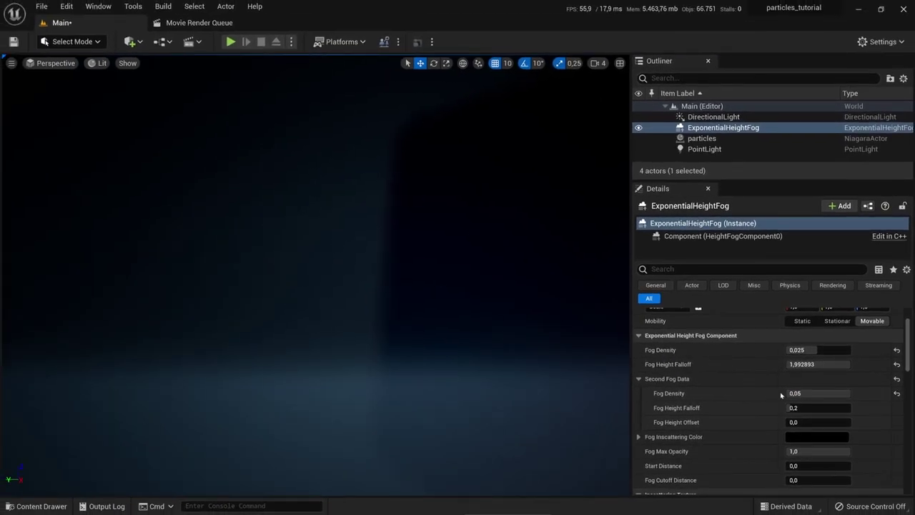
# Try a Fog Height Falloff of 0.001 in the height fog's Second Fog Data and check the particles from further back
pyautogui.moveTo(827, 396); pyautogui.dragTo(801, 397)
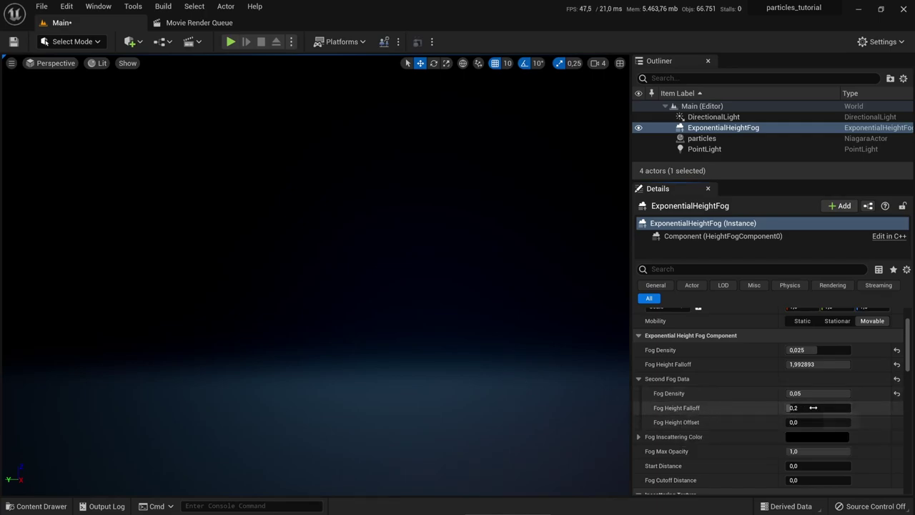
pyautogui.moveTo(832, 407); pyautogui.dragTo(758, 408)
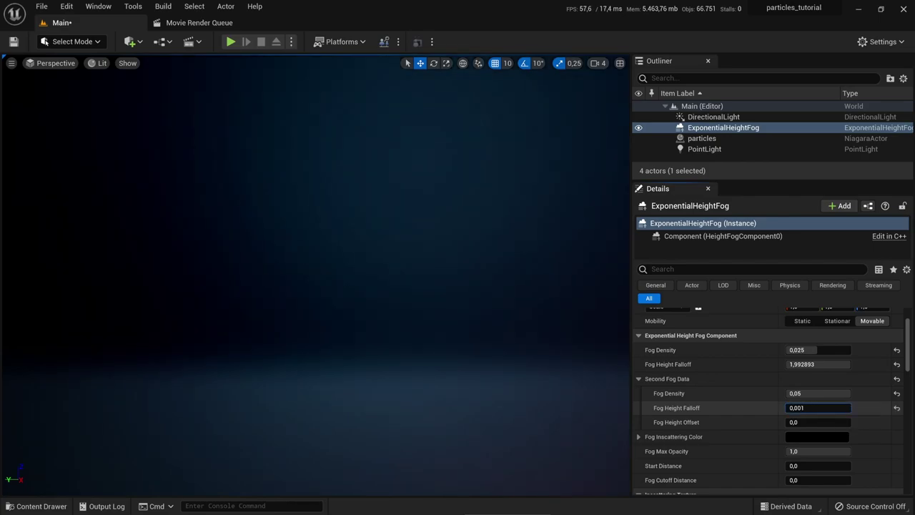
pyautogui.moveTo(493, 483); pyautogui.dragTo(461, 457, button='right')
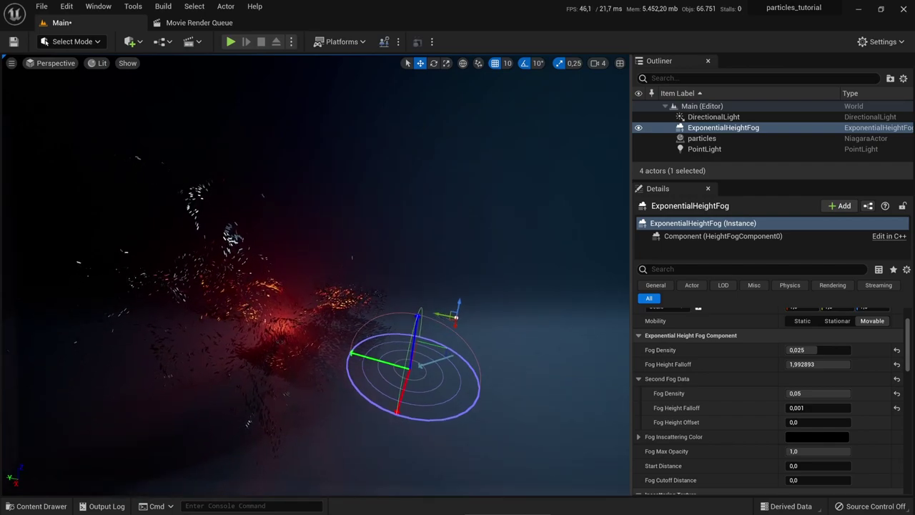
pyautogui.moveTo(314, 271)
pyautogui.keyDown('alt'); pyautogui.mouseDown()
pyautogui.moveTo(429, 272)
pyautogui.moveTo(439, 289)
pyautogui.moveTo(411, 293)
pyautogui.moveTo(443, 293)
pyautogui.mouseUp(); pyautogui.keyUp('alt')
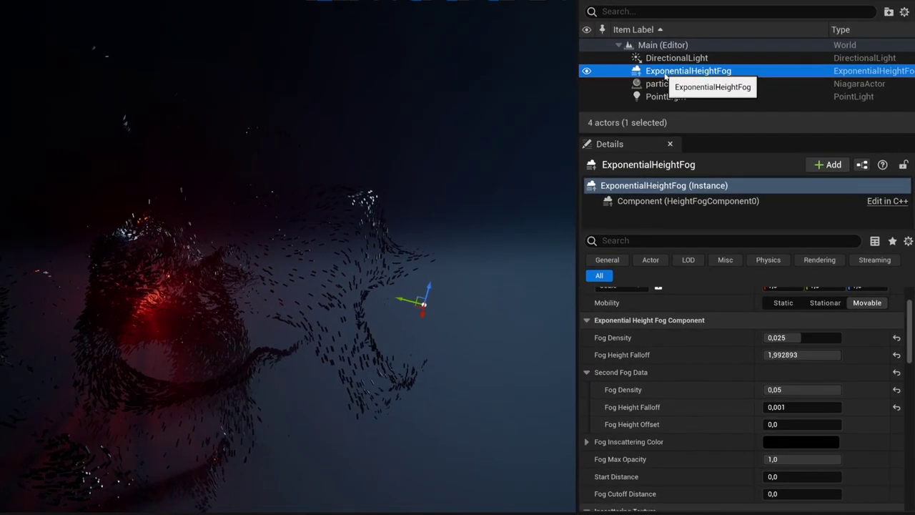
# Filter the height fog's properties by "distance" and set the Volumetric Fog View Distance to 200000
pyautogui.scroll(2, 742, 421)
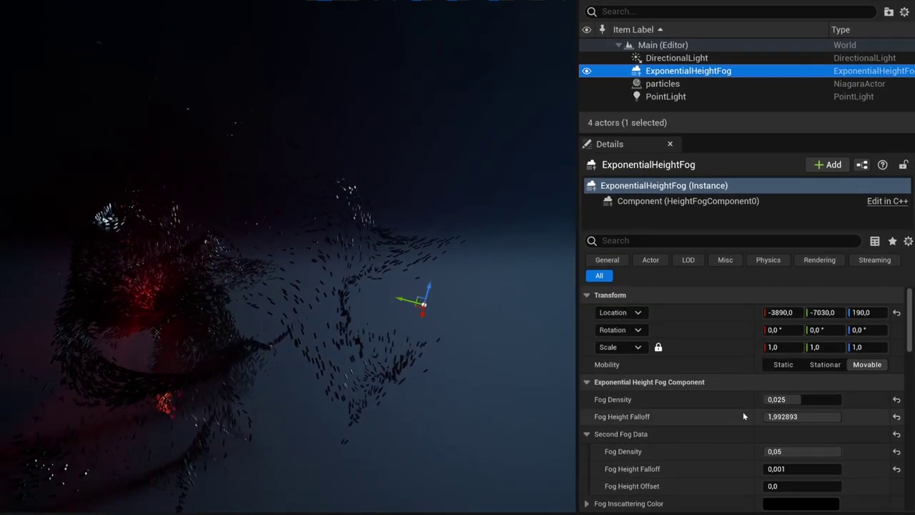
pyautogui.click(638, 240)
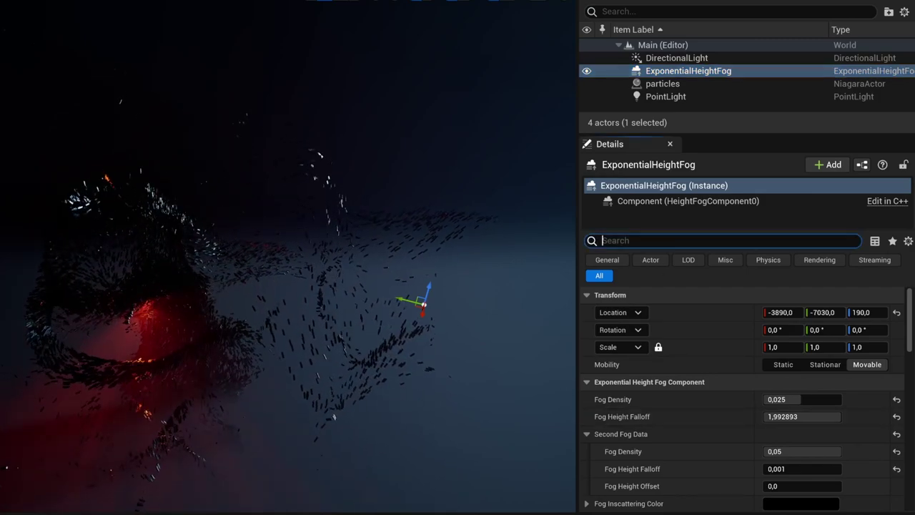
pyautogui.write('distance')
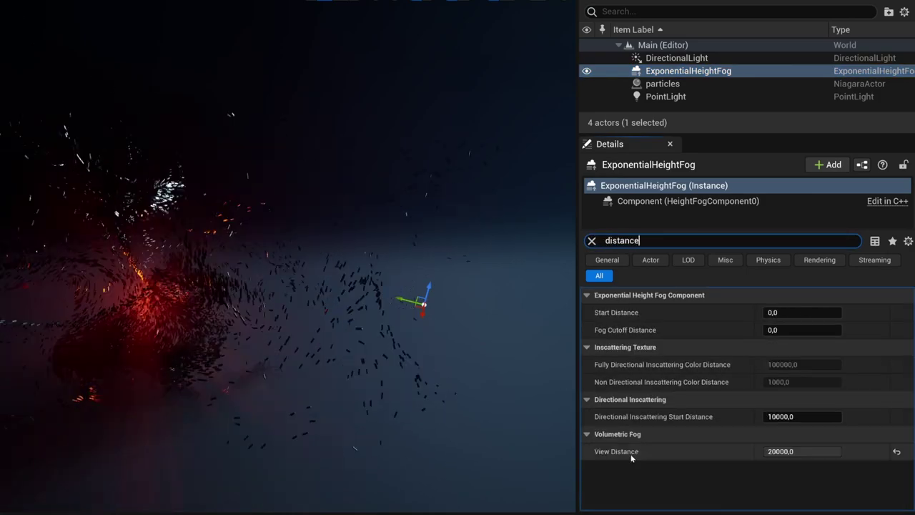
pyautogui.click(611, 451)
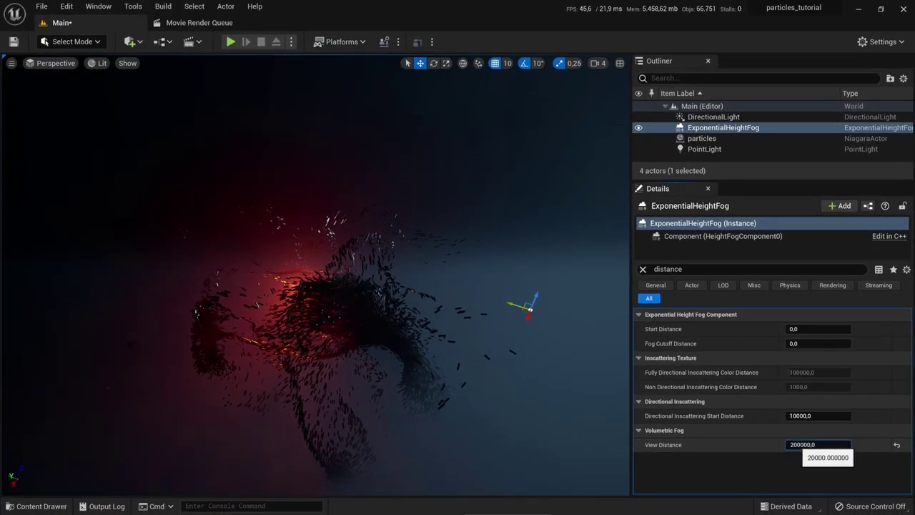
pyautogui.press('Return')
pyautogui.moveTo(521, 405); pyautogui.dragTo(522, 405, button='right')
pyautogui.moveTo(523, 250); pyautogui.dragTo(523, 249, button='right')
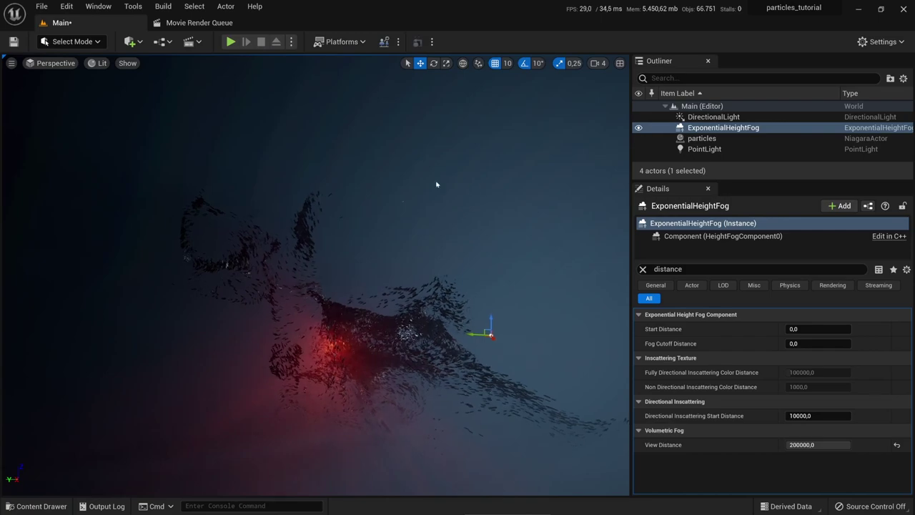
pyautogui.click(404, 208)
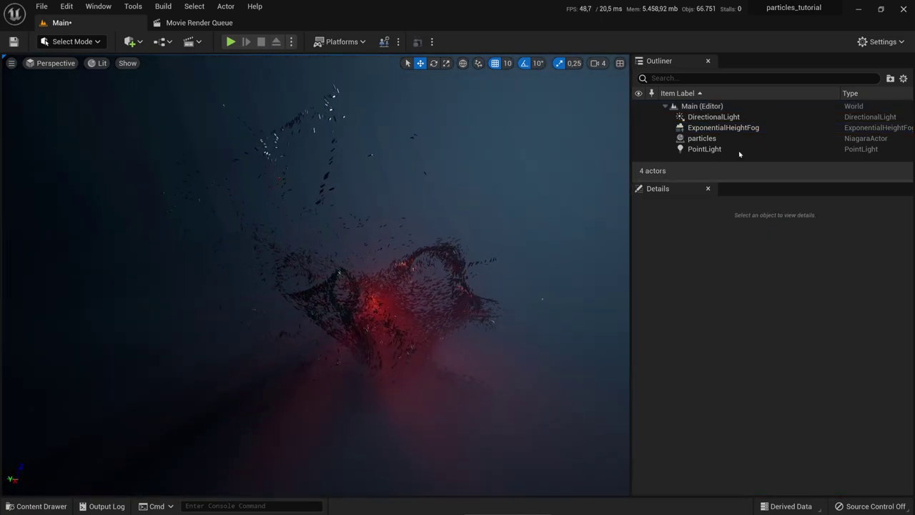
# Clear the property filter on ExponentialHeightFog and set its main Fog Height Falloff to 2
pyautogui.click(725, 128)
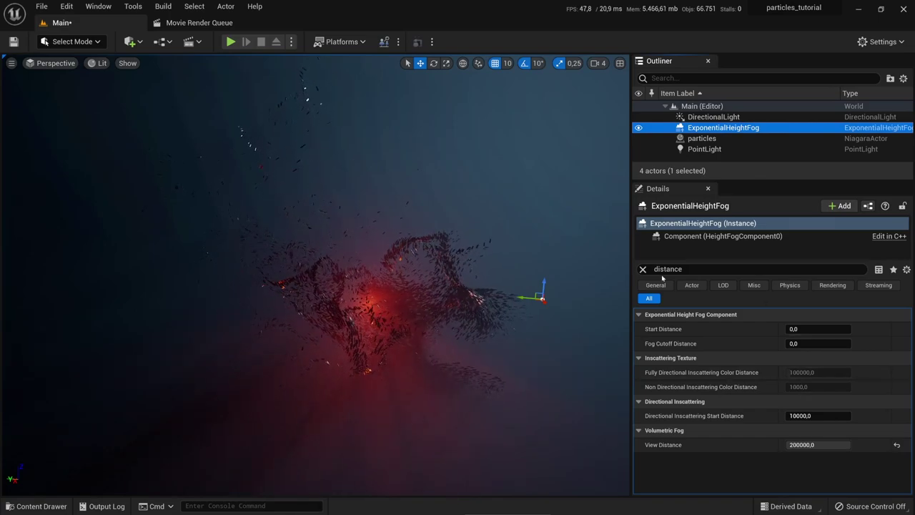
pyautogui.click(642, 269)
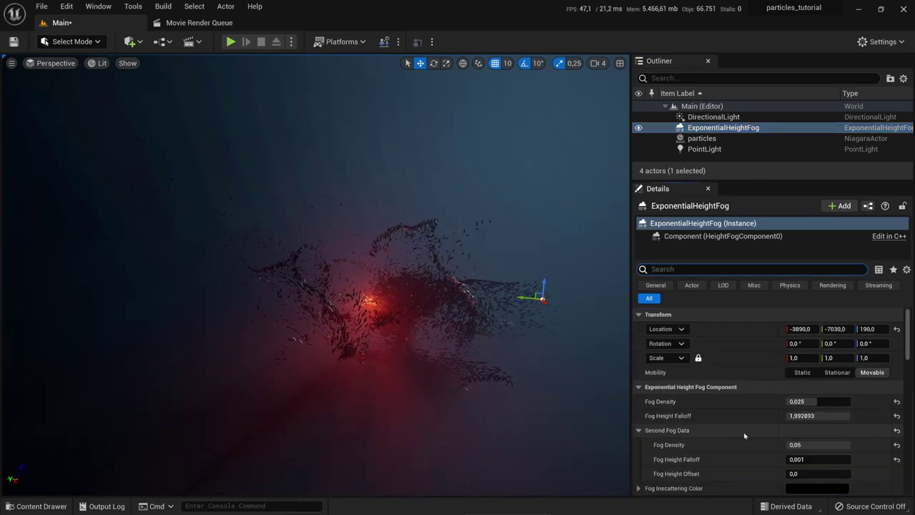
pyautogui.scroll(-1, 719, 442)
pyautogui.click(815, 381)
pyautogui.write('2')
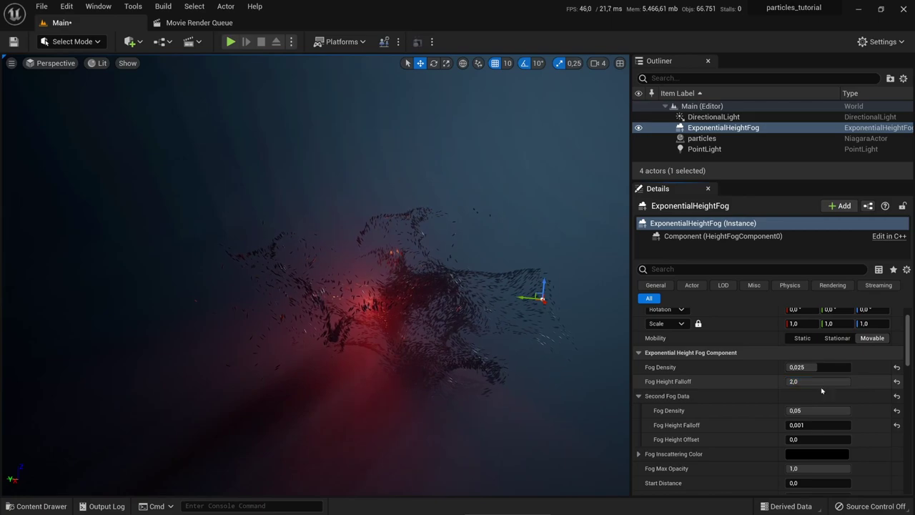
pyautogui.press('Return')
# Raise the Fog Height Falloff in the height fog's Second Fog Data to about 0.108
pyautogui.moveTo(825, 424)
pyautogui.mouseDown()
pyautogui.moveTo(843, 425)
pyautogui.moveTo(826, 425)
pyautogui.mouseUp()
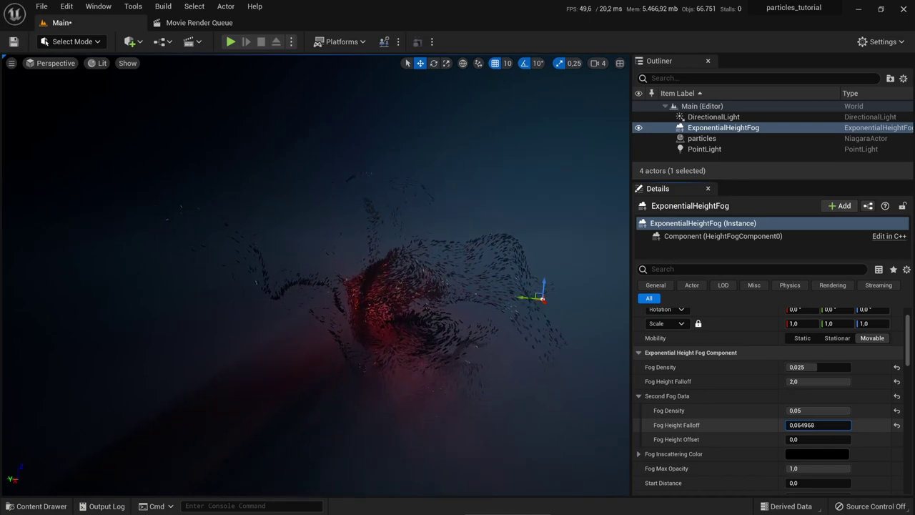
pyautogui.moveTo(826, 424); pyautogui.dragTo(822, 425)
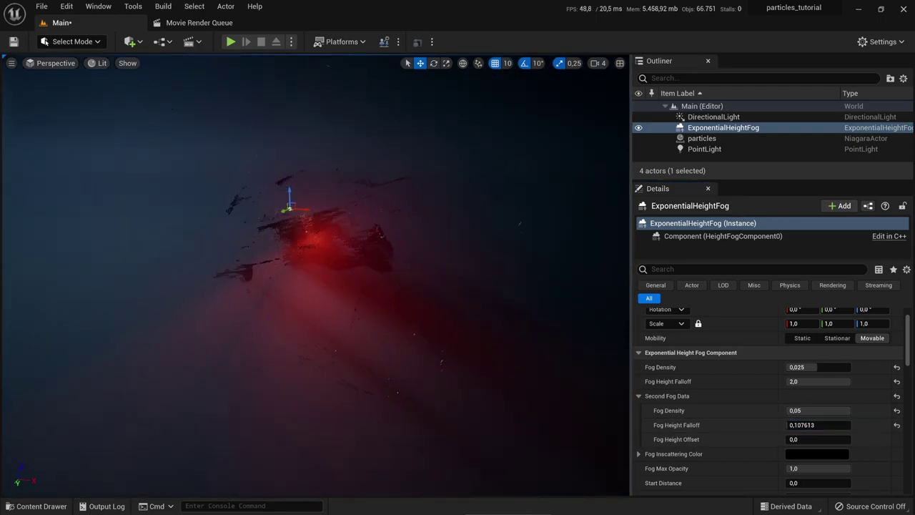
pyautogui.moveTo(627, 188); pyautogui.dragTo(627, 188, button='right')
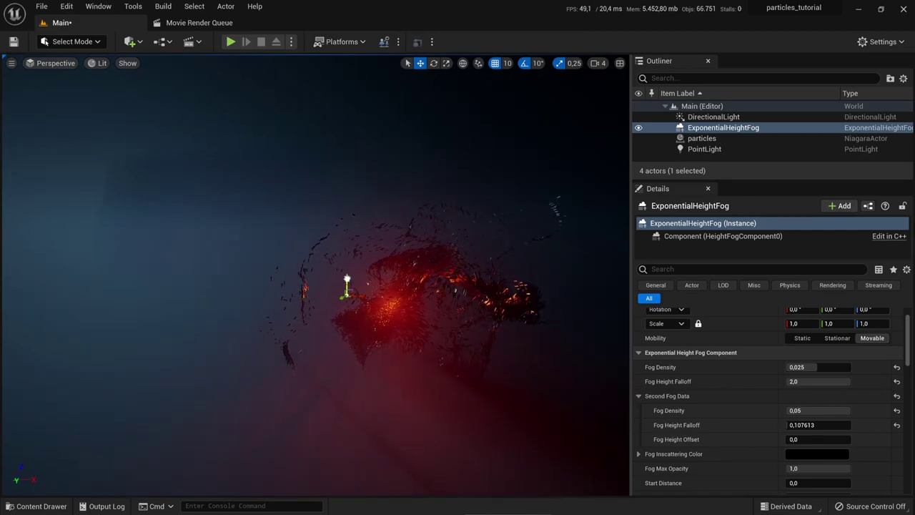
pyautogui.moveTo(314, 272); pyautogui.dragTo(314, 271, button='right')
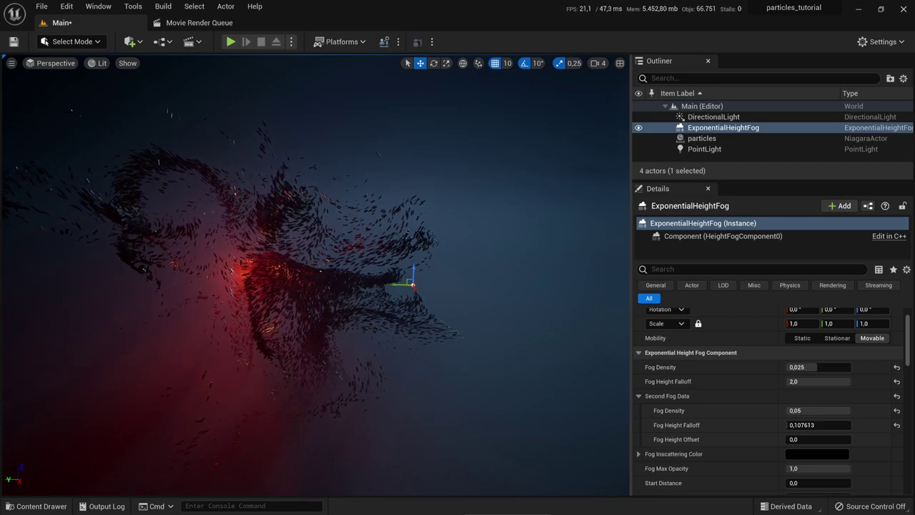
# Set the PointLight's Source Radius to 500
pyautogui.moveTo(438, 409); pyautogui.dragTo(438, 409, button='right')
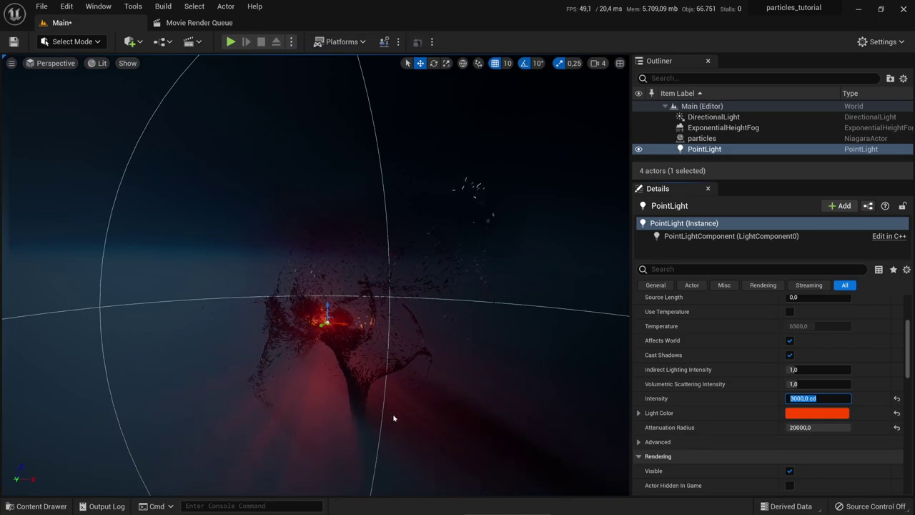
pyautogui.moveTo(393, 419); pyautogui.dragTo(394, 418, button='right')
pyautogui.scroll(3, 703, 402)
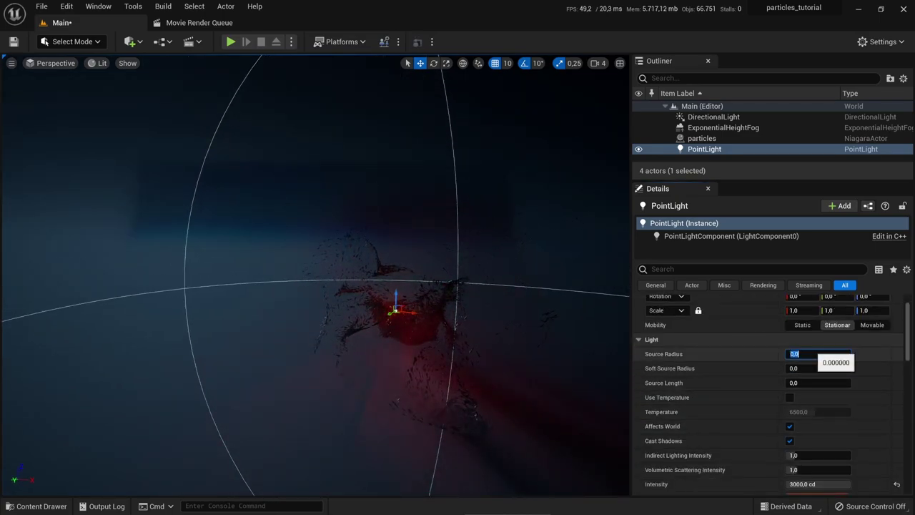
pyautogui.click(815, 354)
pyautogui.write('500')
pyautogui.press('Return')
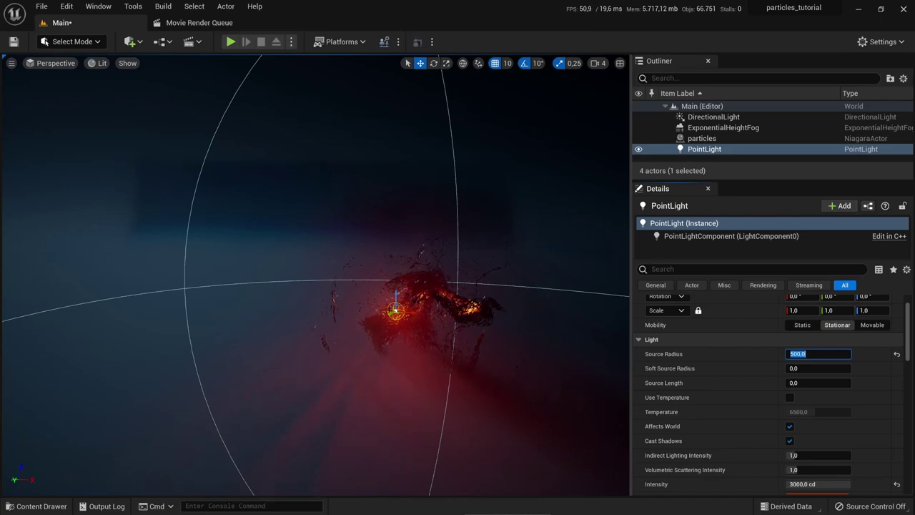
# Set the PointLight's Intensity to 2000 cd and check the red glow around the particles from several angles
pyautogui.moveTo(315, 286); pyautogui.dragTo(401, 282, button='right')
pyautogui.scroll(-3, 772, 393)
pyautogui.click(815, 433)
pyautogui.write('2000')
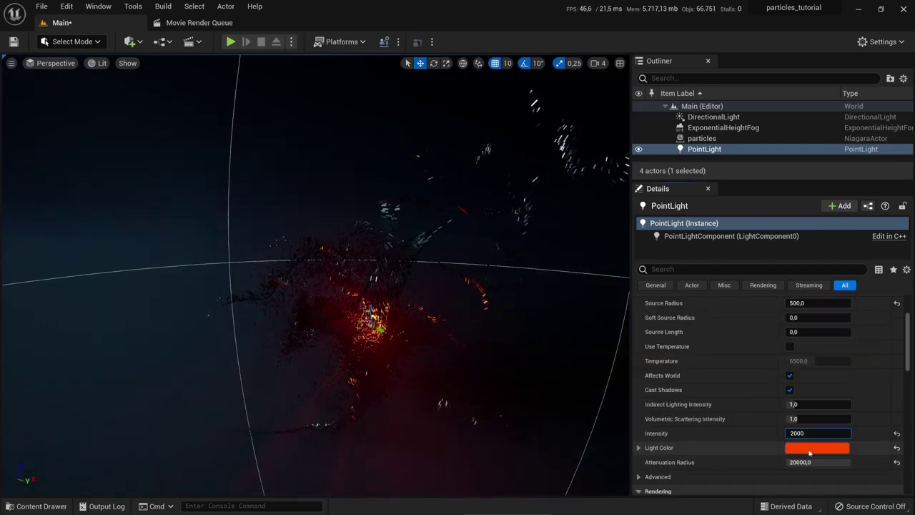
pyautogui.moveTo(358, 286); pyautogui.dragTo(359, 306, button='right')
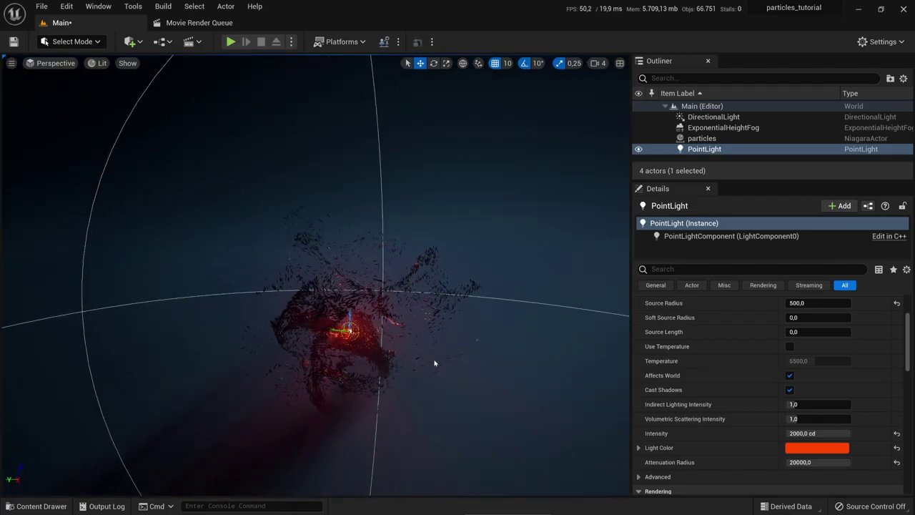
pyautogui.scroll(-4, 458, 350)
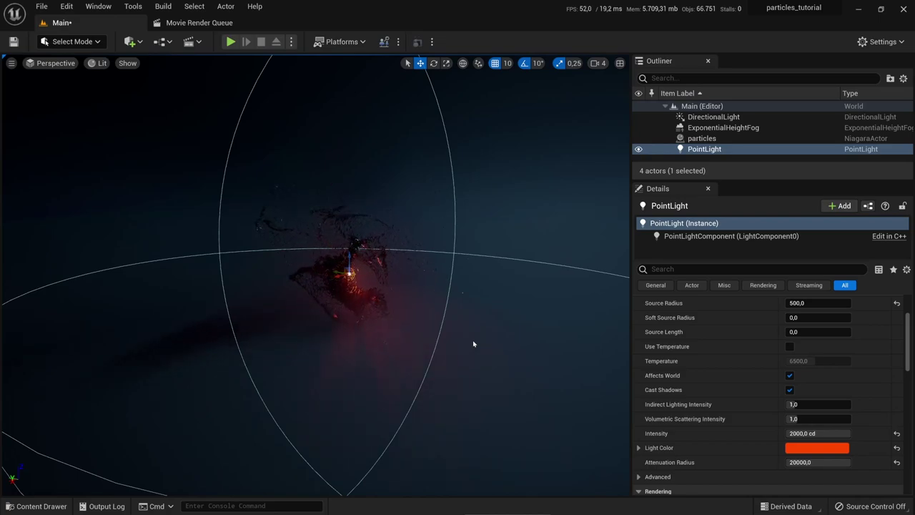
pyautogui.moveTo(360, 306); pyautogui.dragTo(118, 378, button='right')
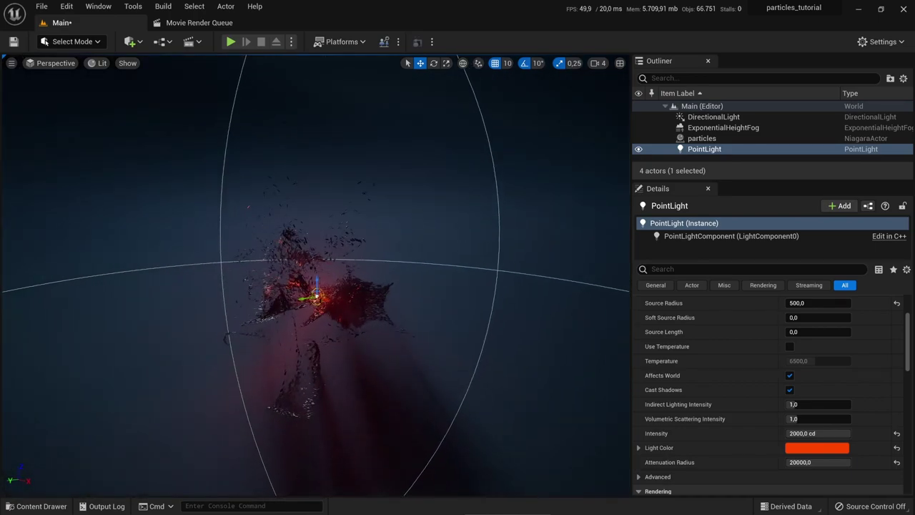
pyautogui.moveTo(478, 351); pyautogui.dragTo(477, 324, button='right')
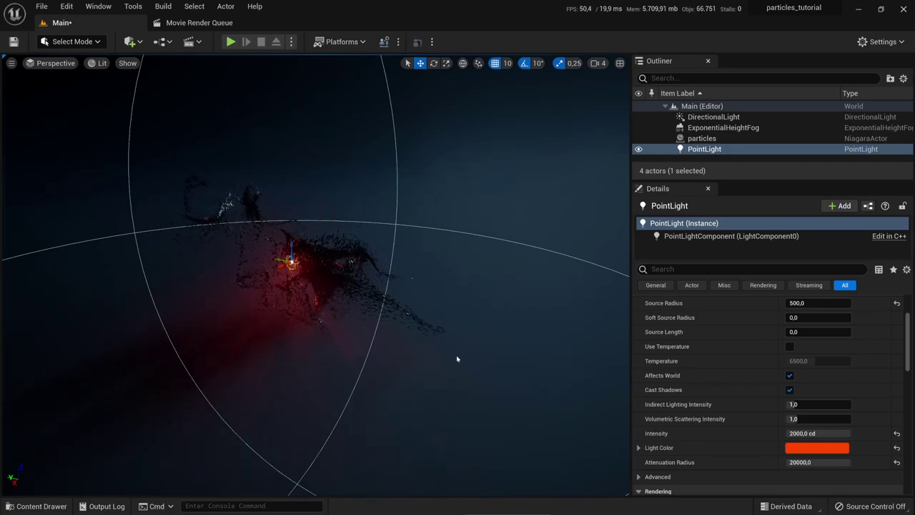
pyautogui.moveTo(457, 359); pyautogui.dragTo(486, 373, button='right')
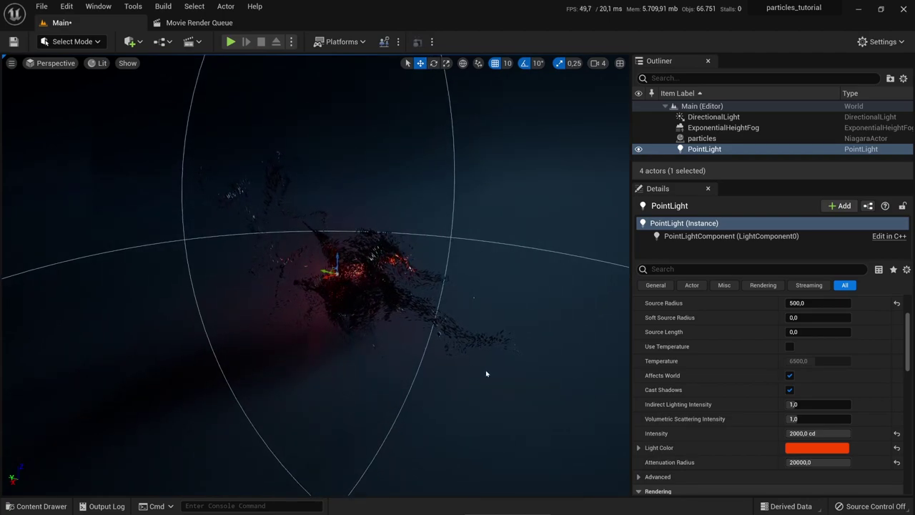
# Create a Niagara system from the Hanging Particulates emitter template in the Content folder and name it floating_particles
pyautogui.click(38, 509)
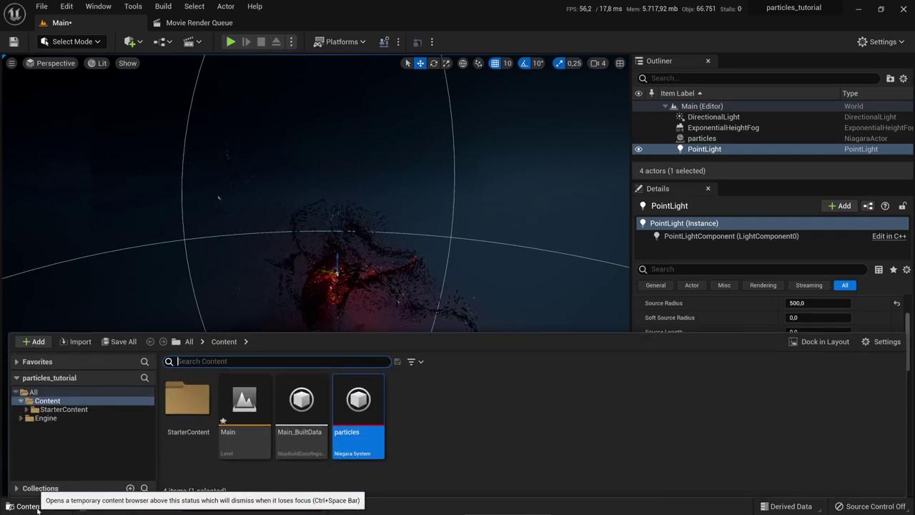
pyautogui.rightClick(422, 407)
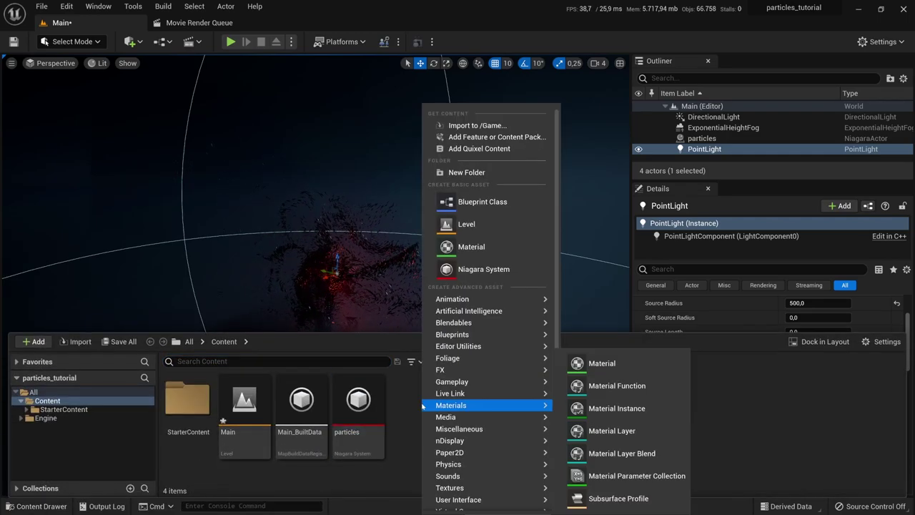
pyautogui.click(499, 269)
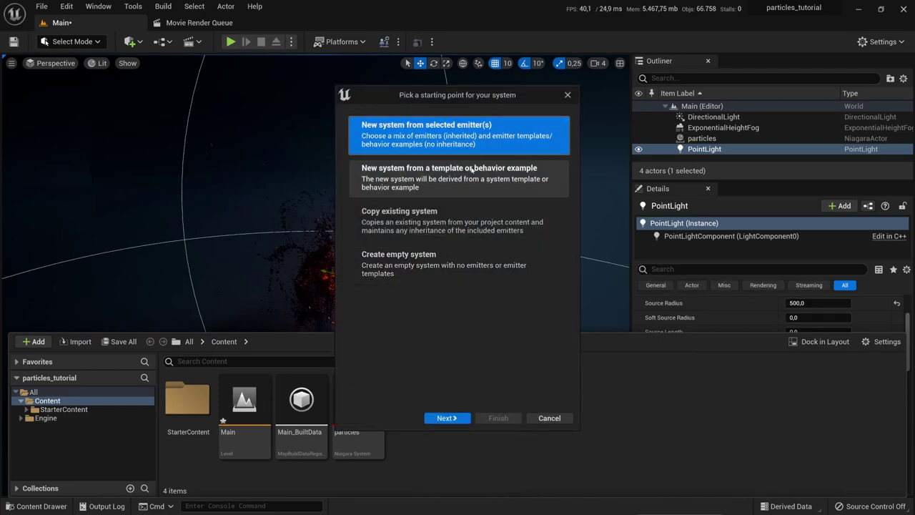
pyautogui.click(446, 418)
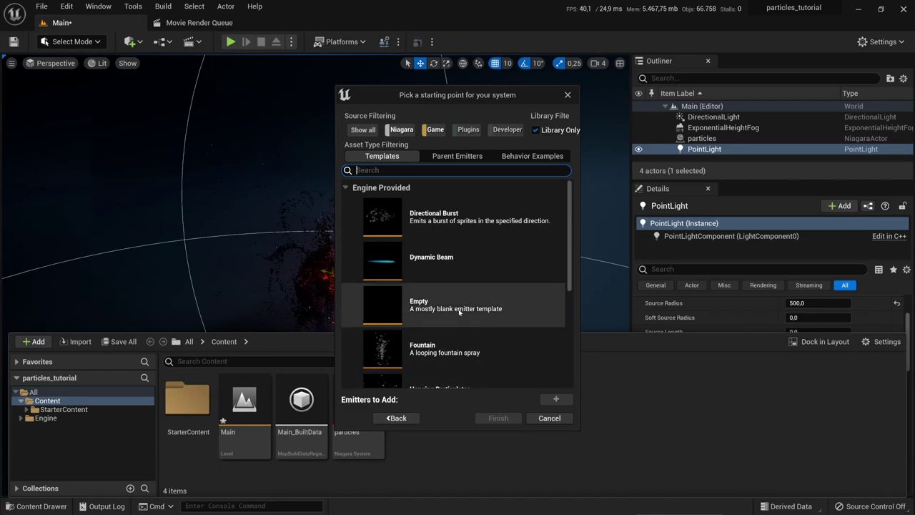
pyautogui.scroll(-3, 483, 293)
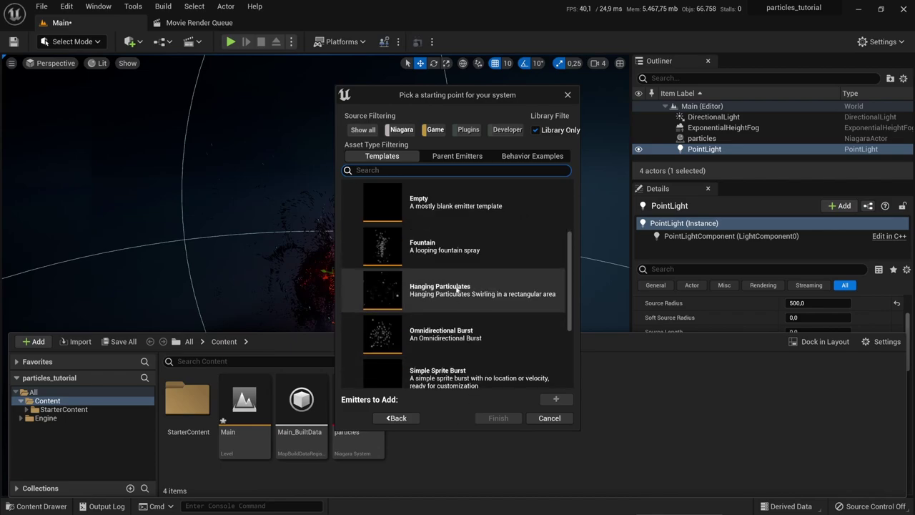
pyautogui.click(461, 289)
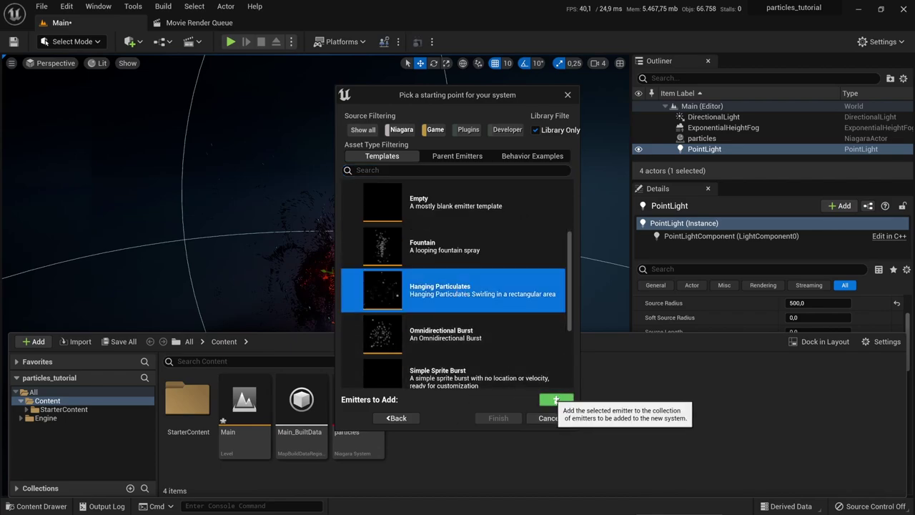
pyautogui.click(557, 400)
pyautogui.click(498, 419)
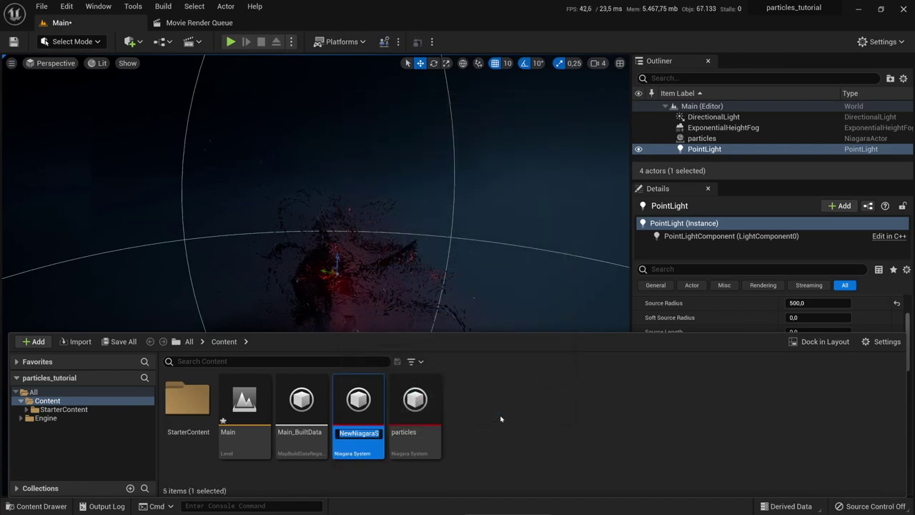
pyautogui.write('floating_particles')
pyautogui.press('Return')
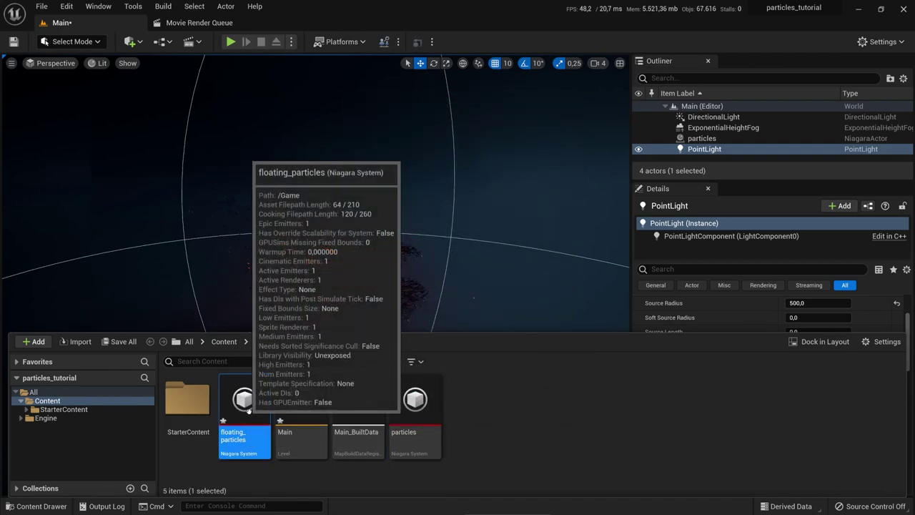
# Place the floating_particles system in the level with its Location at 0, 0, 0
pyautogui.click(348, 299)
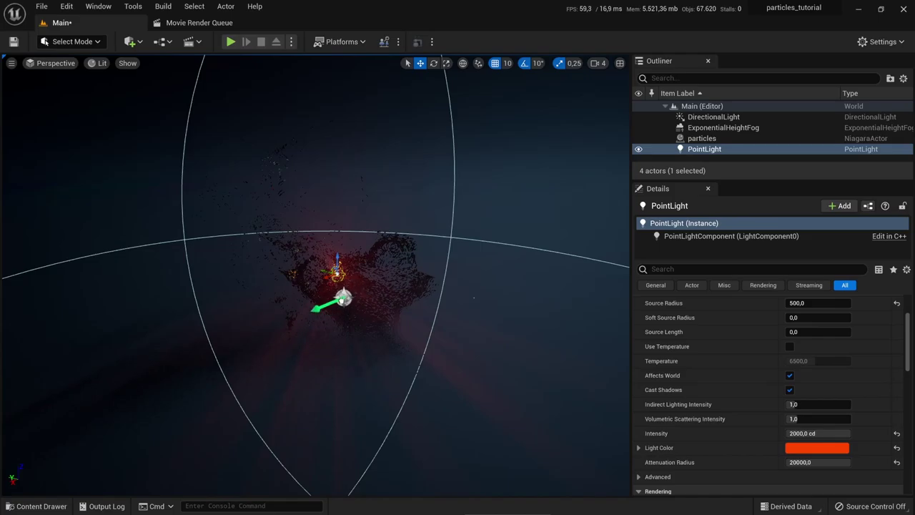
pyautogui.moveTo(348, 300); pyautogui.dragTo(336, 268)
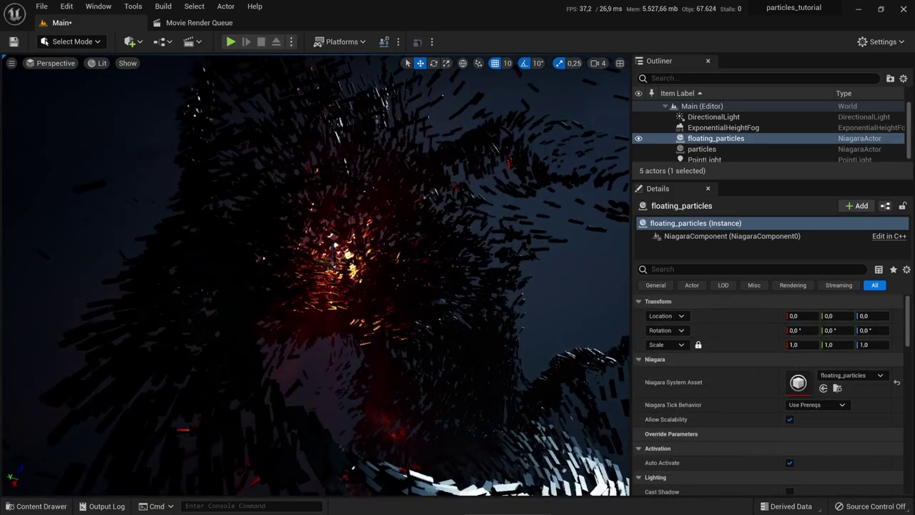
pyautogui.moveTo(797, 315); pyautogui.dragTo(850, 316)
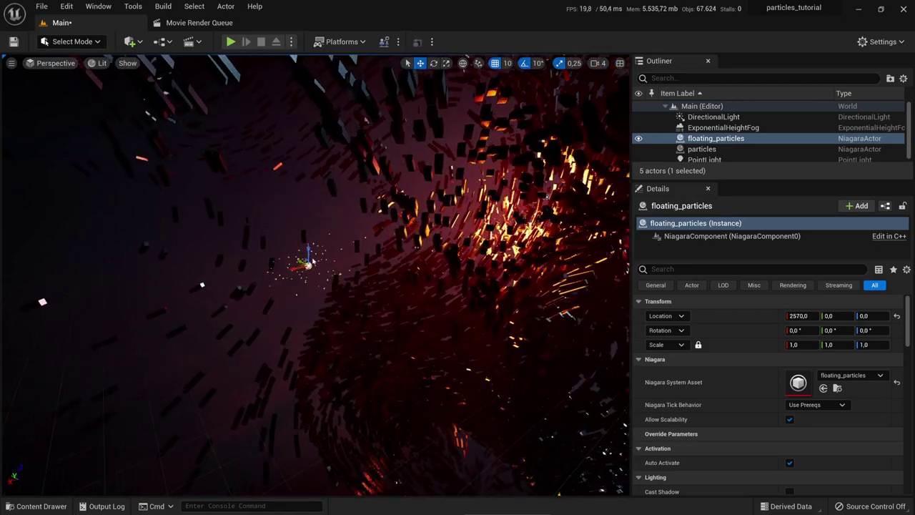
pyautogui.moveTo(318, 283); pyautogui.dragTo(303, 271, button='right')
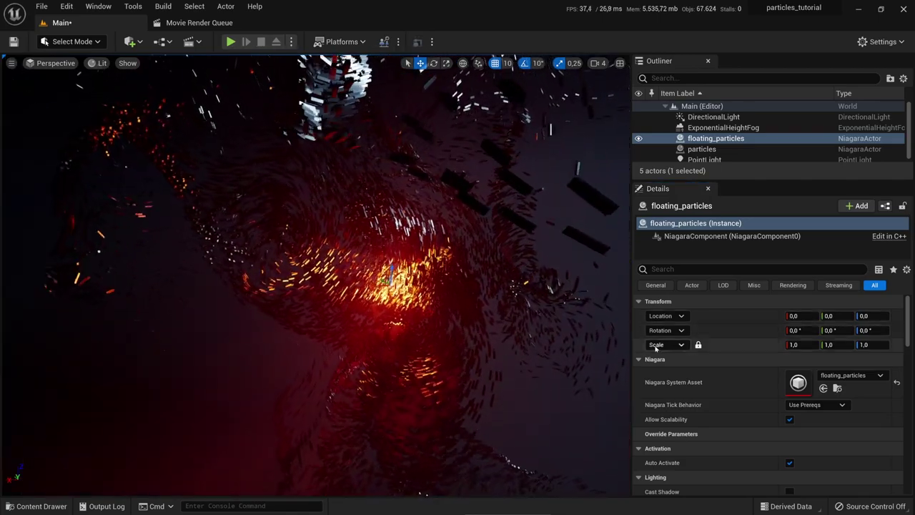
# Set the floating_particles actor's Scale uniformly to 1000 and check the spread of the dust around the cubes
pyautogui.click(804, 345)
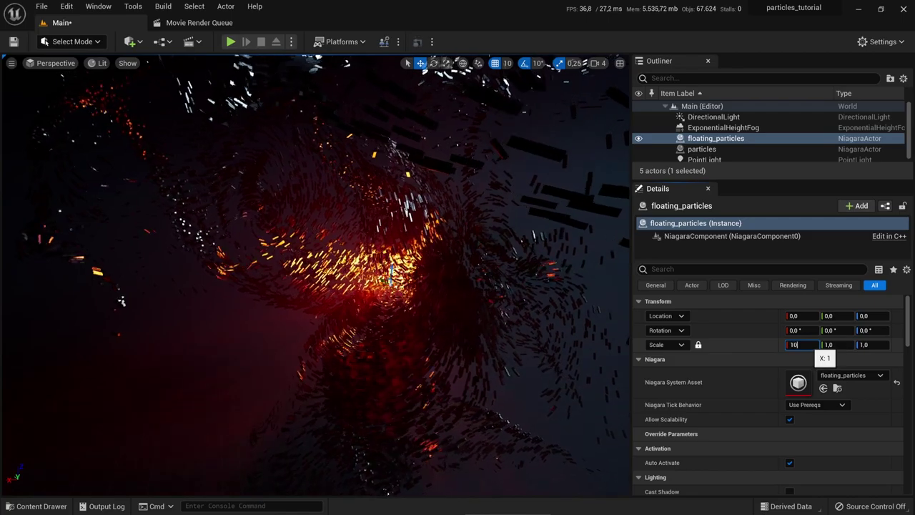
pyautogui.write('1000')
pyautogui.press('Return')
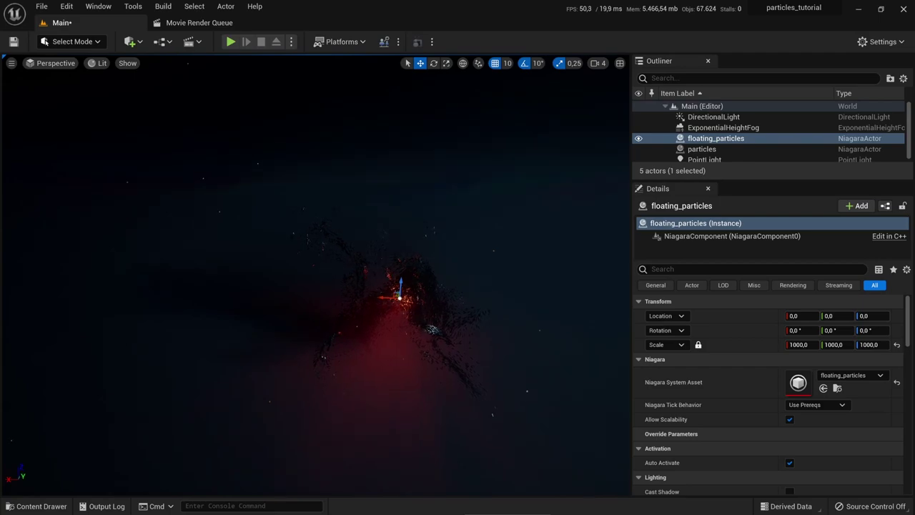
pyautogui.moveTo(315, 286); pyautogui.dragTo(314, 185, button='right')
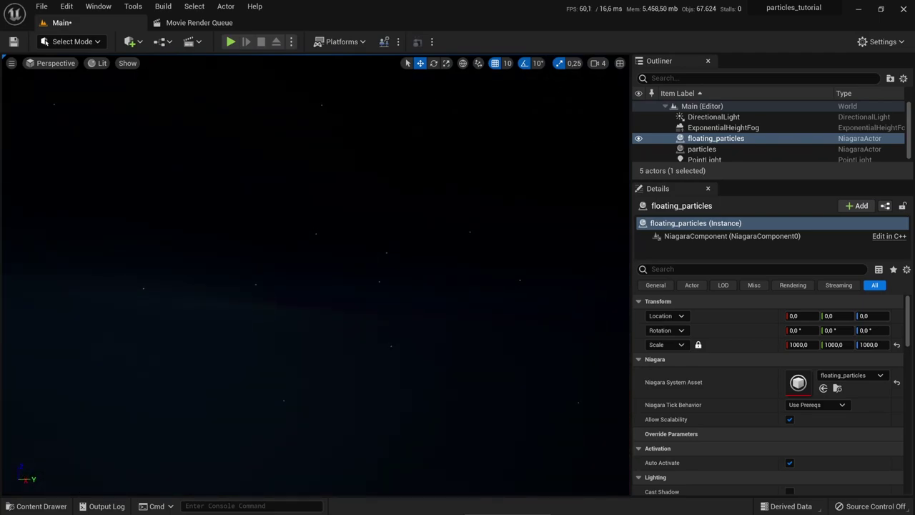
pyautogui.moveTo(314, 185); pyautogui.dragTo(315, 286, button='right')
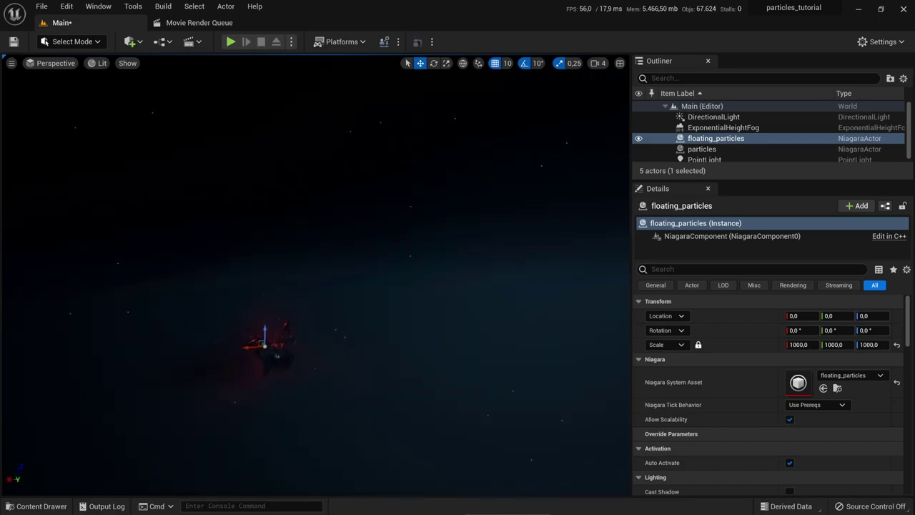
pyautogui.moveTo(314, 286); pyautogui.dragTo(379, 319, button='right')
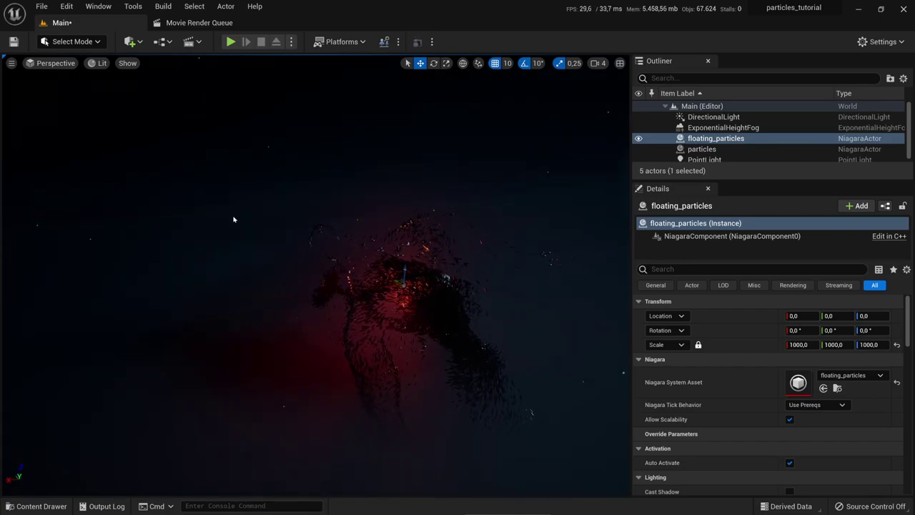
# Open the floating_particles system and set the HangingParticulates emitter's SpawnRate to 200
pyautogui.click(39, 506)
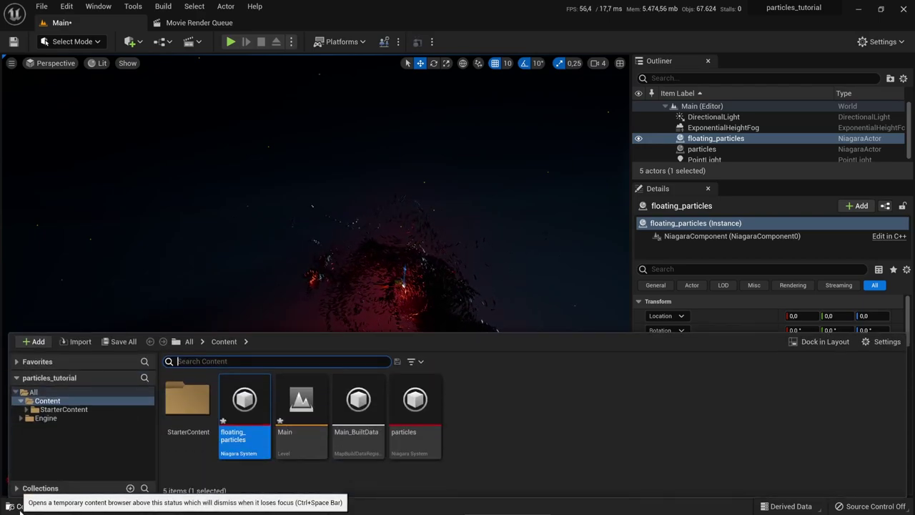
pyautogui.doubleClick(242, 405)
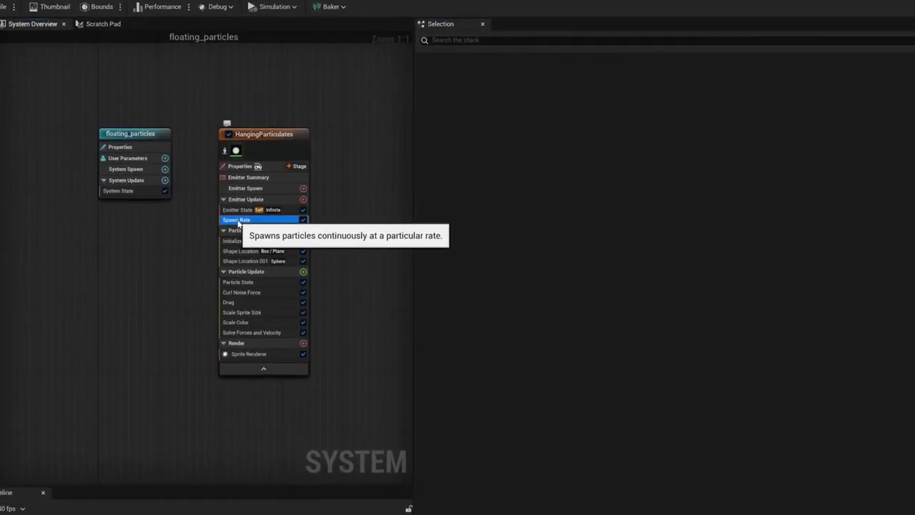
pyautogui.click(238, 221)
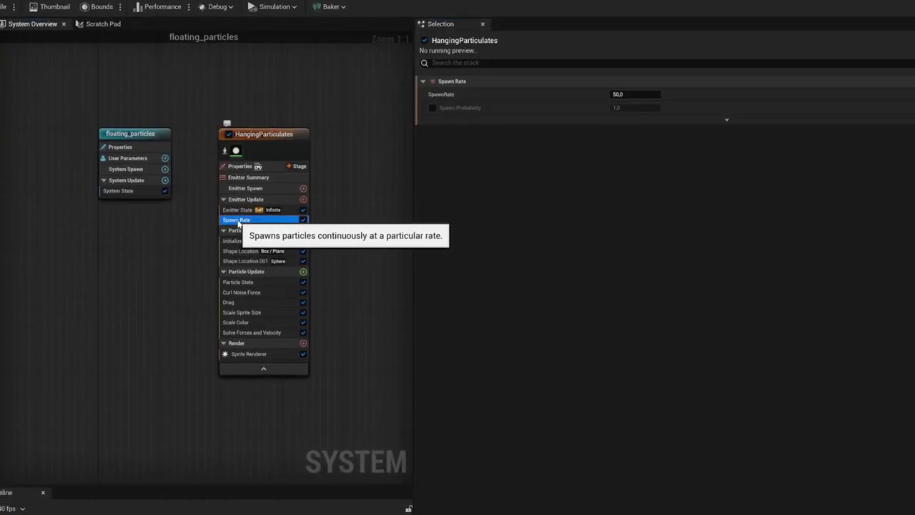
pyautogui.click(627, 94)
pyautogui.write('200')
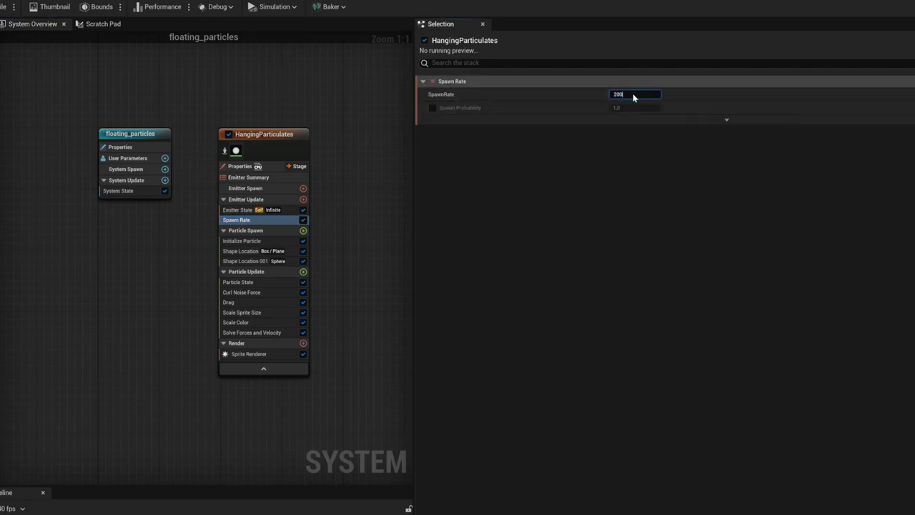
pyautogui.press('Return')
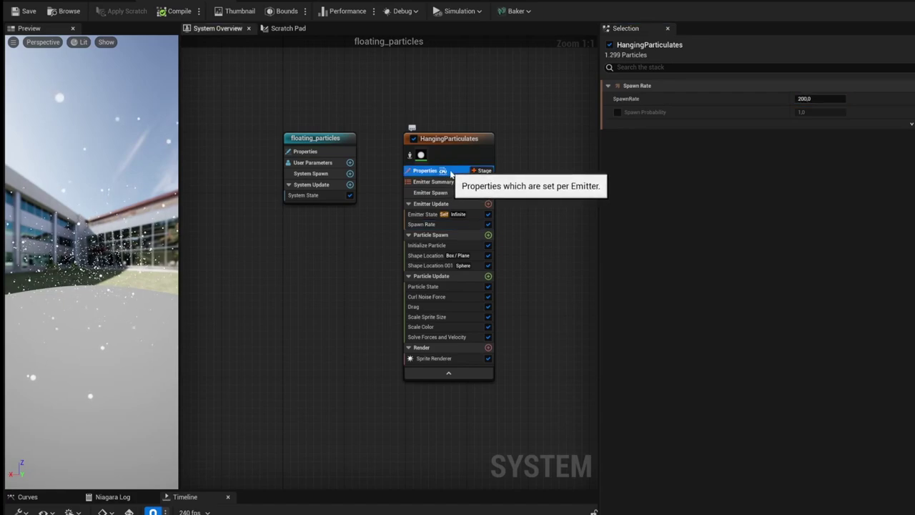
# Set the HangingParticulates emitter's Sim Target to GPUCompute Sim, enable Fixed Bounds and expand its values
pyautogui.click(451, 173)
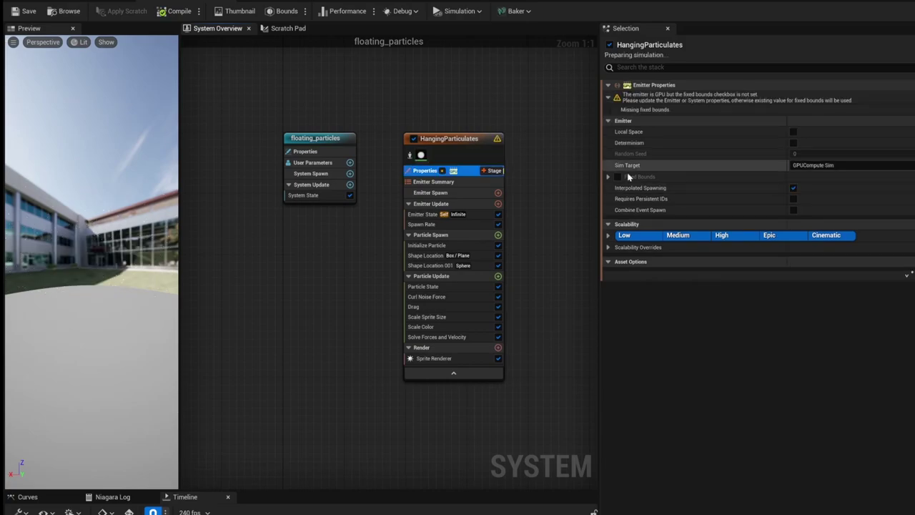
pyautogui.click(618, 176)
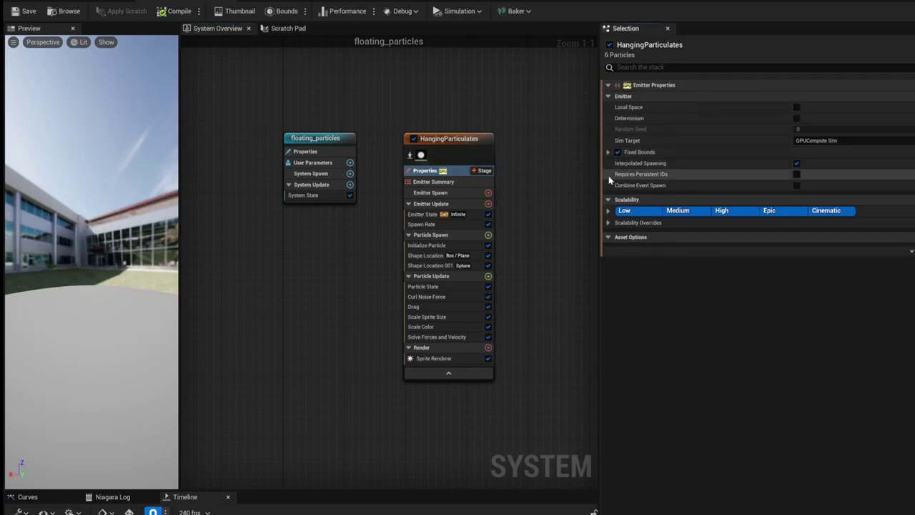
pyautogui.click(608, 176)
# Set the emitter's Fixed Bounds Min to -10000 and Max to 10000 on all axes, and return to the level to check the dust
pyautogui.click(804, 188)
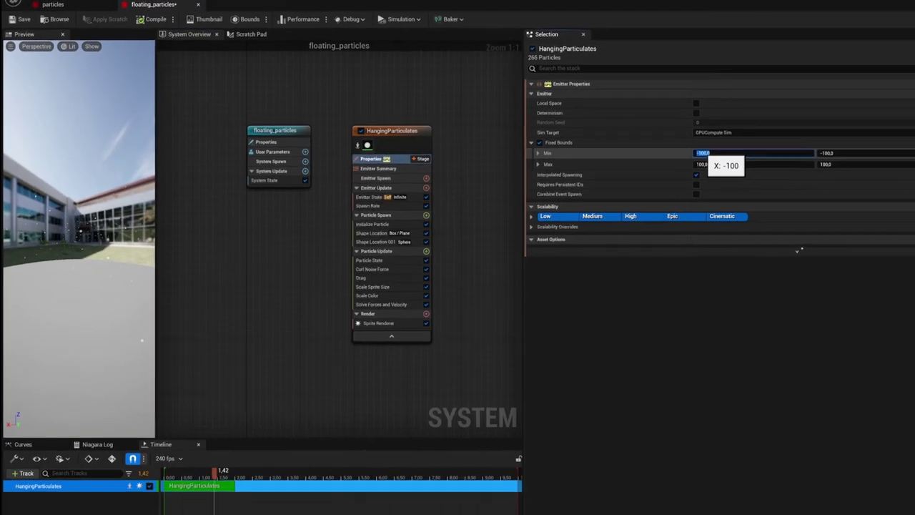
pyautogui.write('-10000')
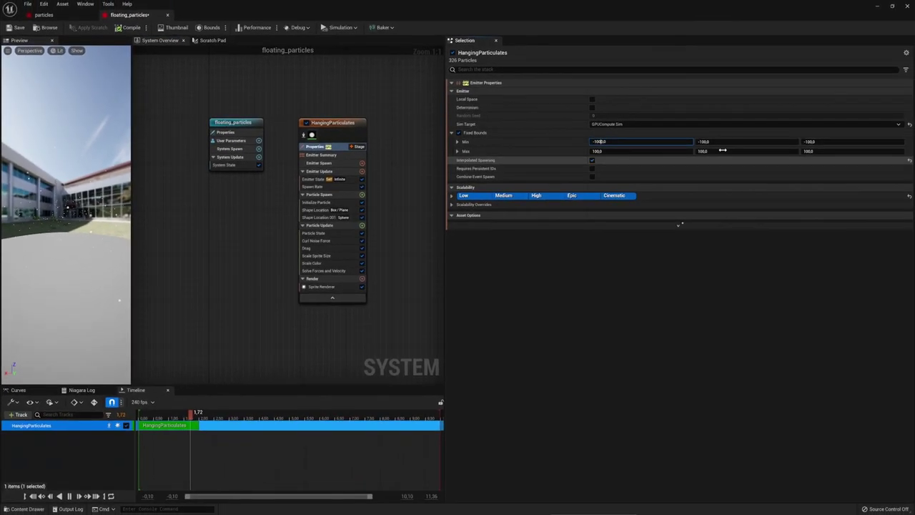
pyautogui.press('Return')
pyautogui.write('-10000')
pyautogui.press('Tab')
pyautogui.write('-10000')
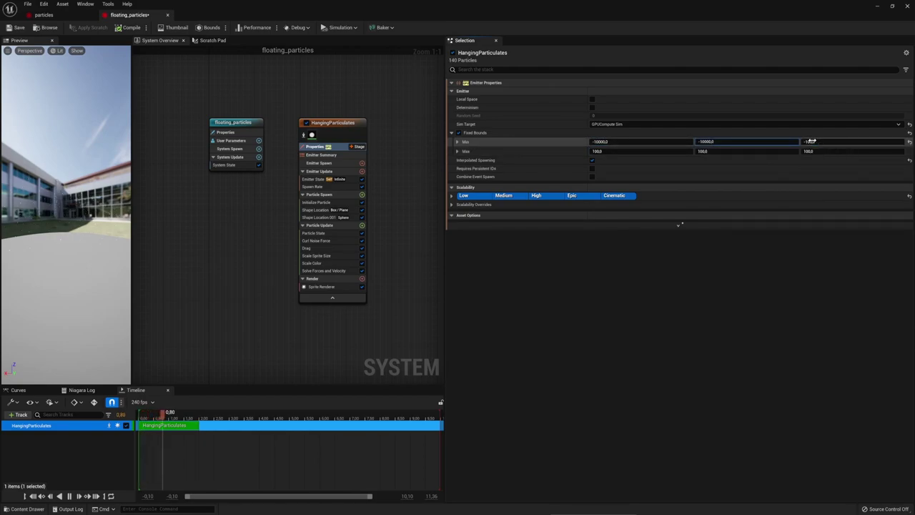
pyautogui.press('Tab')
pyautogui.write('1000000')
pyautogui.press('Return')
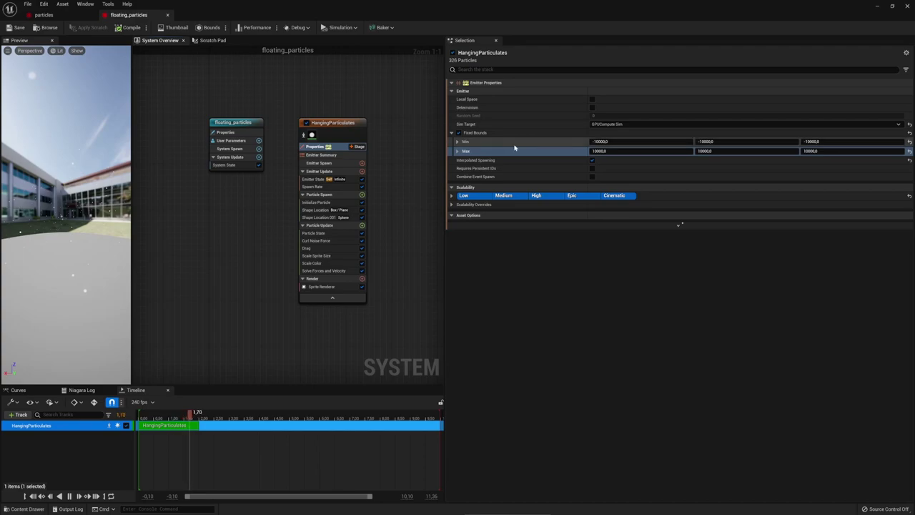
pyautogui.click(877, 9)
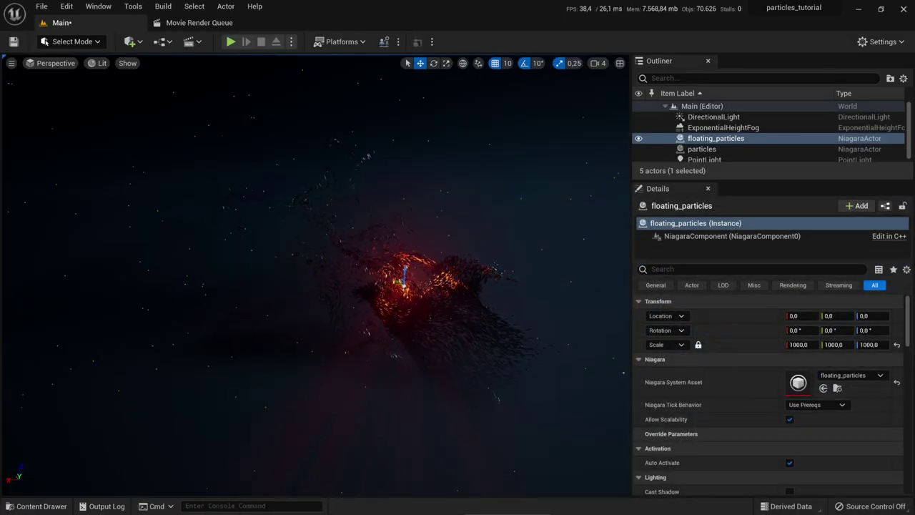
pyautogui.moveTo(623, 372); pyautogui.dragTo(625, 433, button='right')
pyautogui.press('f')
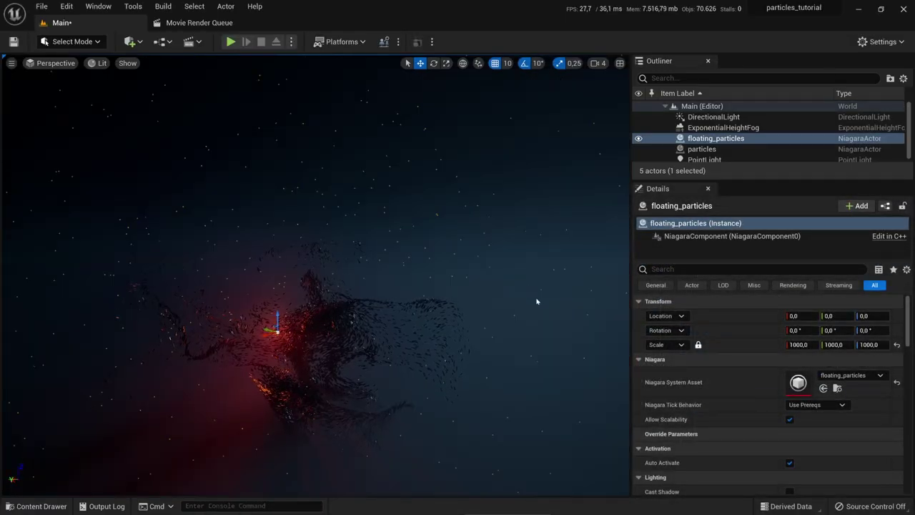
pyautogui.click(509, 301)
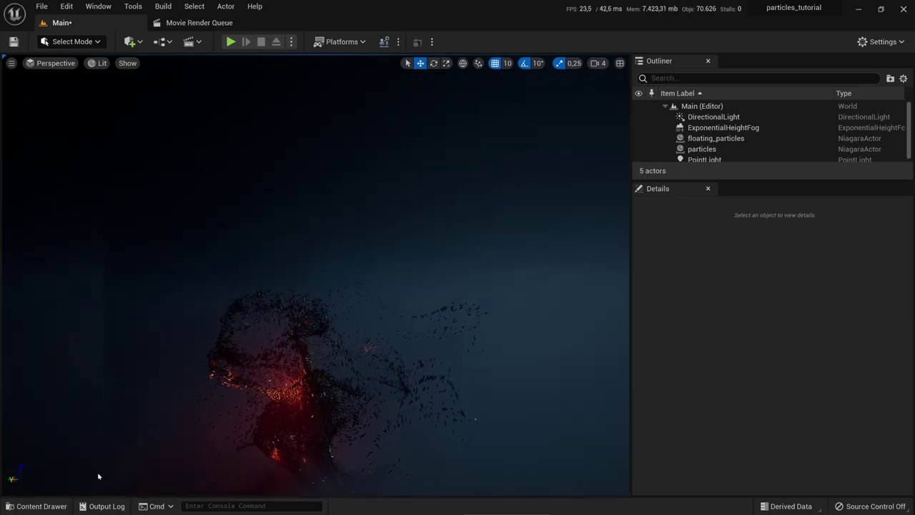
# In floating_particles' Initialize Particle module, set Uniform Sprite Size Min to 20 and Max to 35, and check the dust in the level
pyautogui.click(32, 505)
pyautogui.doubleClick(236, 421)
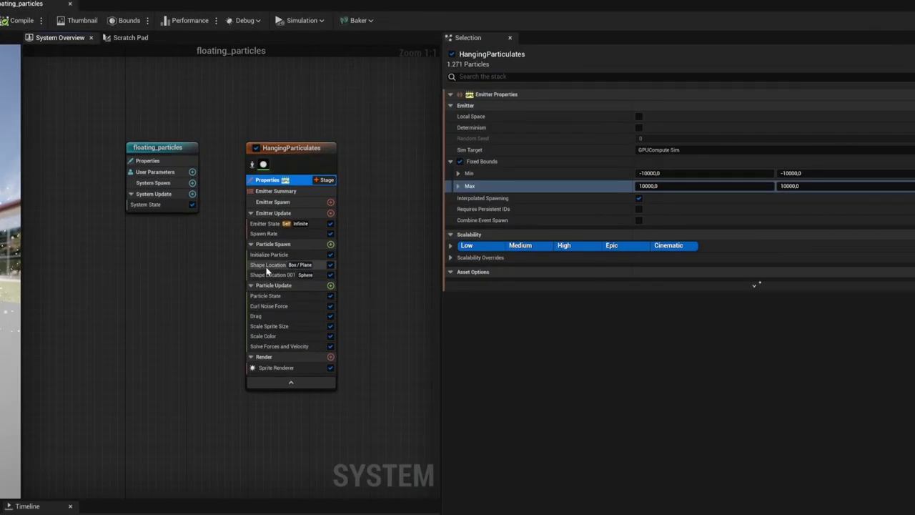
pyautogui.click(293, 255)
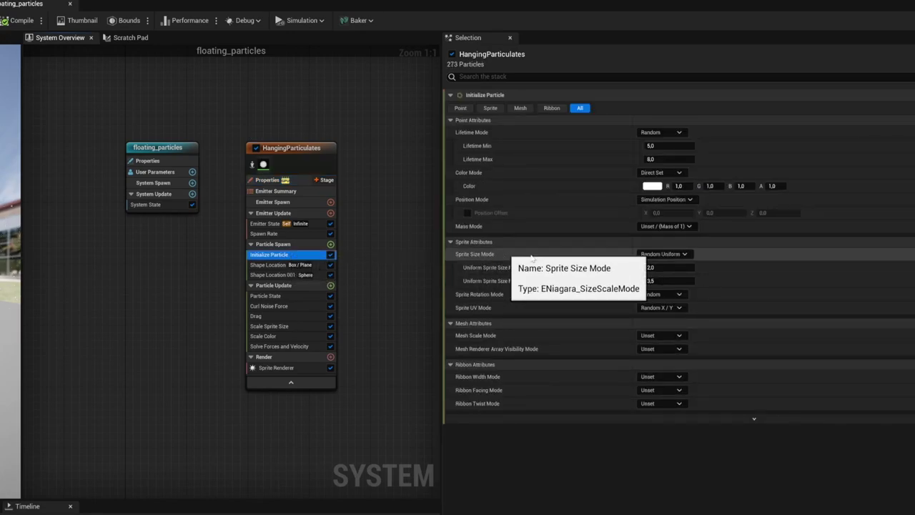
pyautogui.click(651, 267)
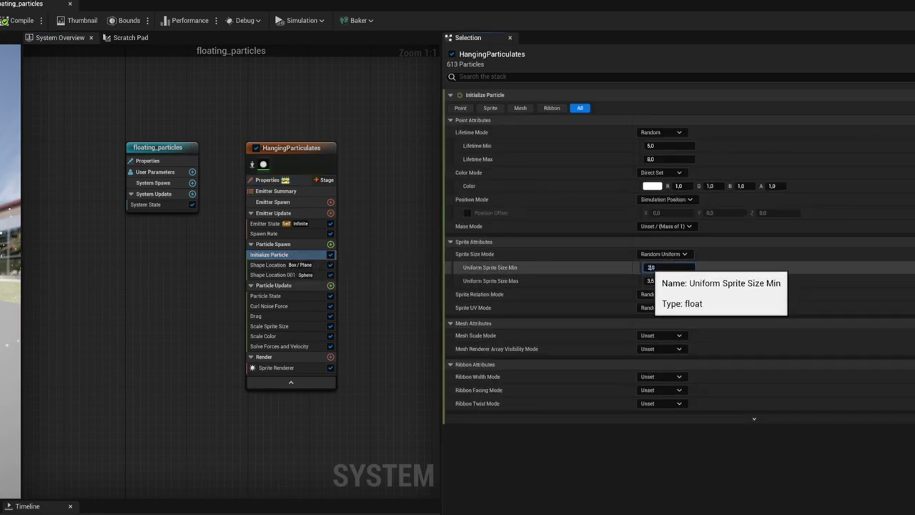
pyautogui.write('20')
pyautogui.click(651, 281)
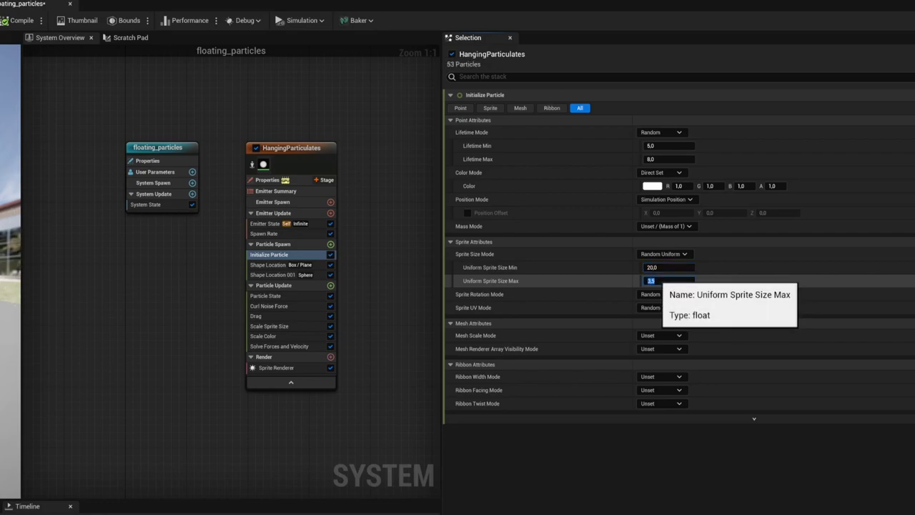
pyautogui.write('35')
pyautogui.press('Return')
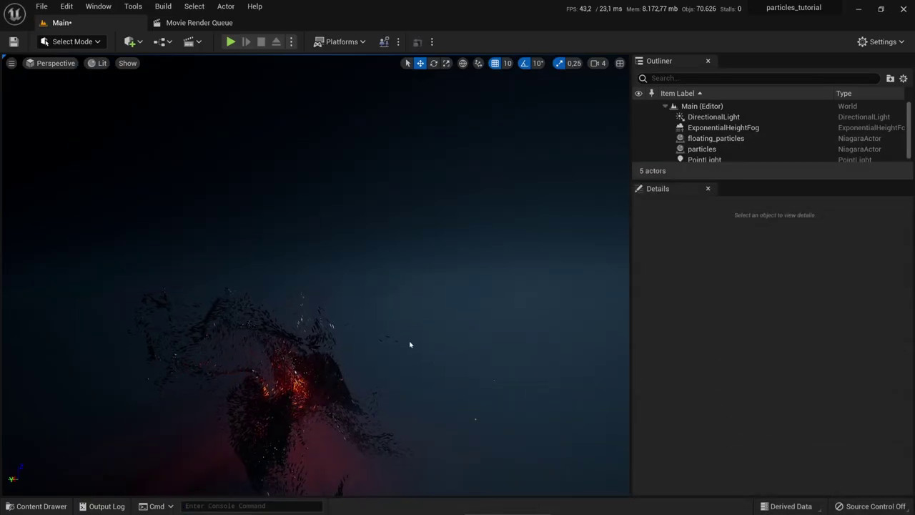
pyautogui.moveTo(411, 343); pyautogui.dragTo(210, 436, button='right')
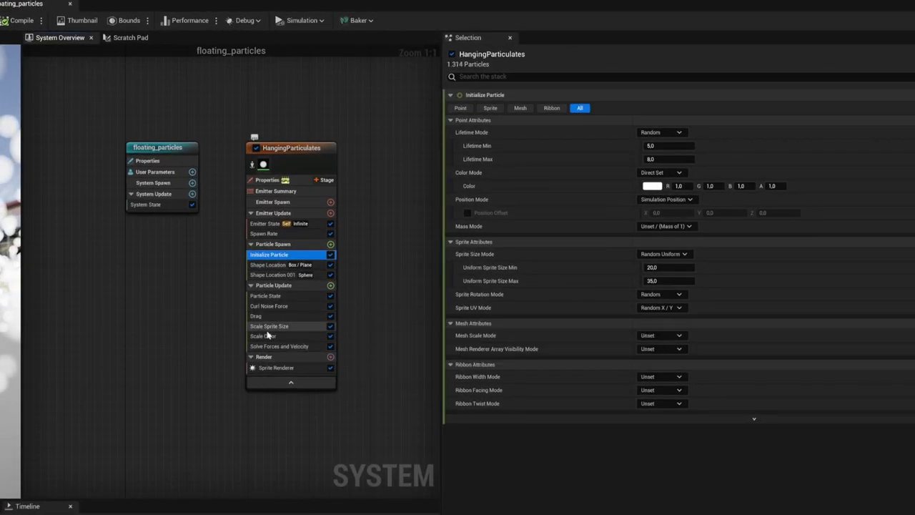
# In the Initialize Particle module, set Uniform Sprite Size Min to 30 and Max to 50
pyautogui.click(270, 265)
pyautogui.click(269, 255)
pyautogui.click(651, 145)
pyautogui.click(651, 267)
pyautogui.write('30')
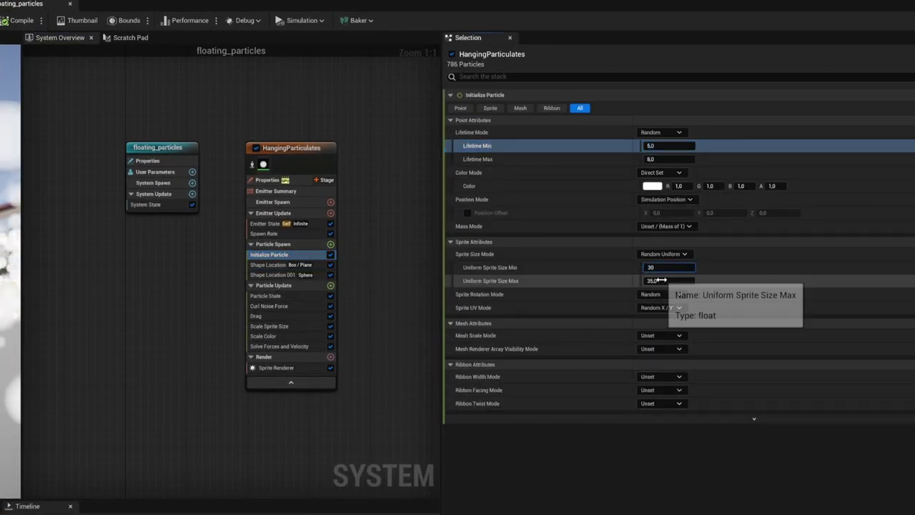
pyautogui.click(661, 280)
pyautogui.write('5')
# Set the HangingParticulates emitter's SpawnRate to 1000
pyautogui.click(263, 233)
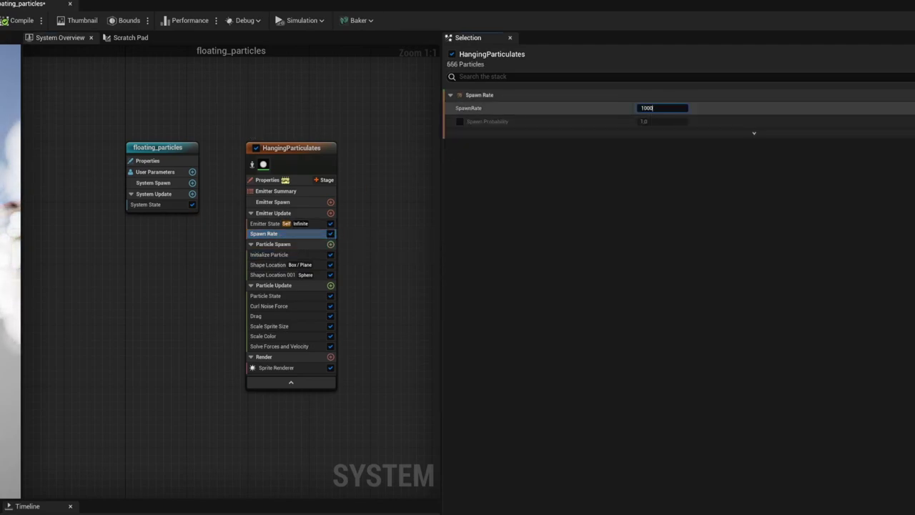
pyautogui.write('1000')
pyautogui.press('Return')
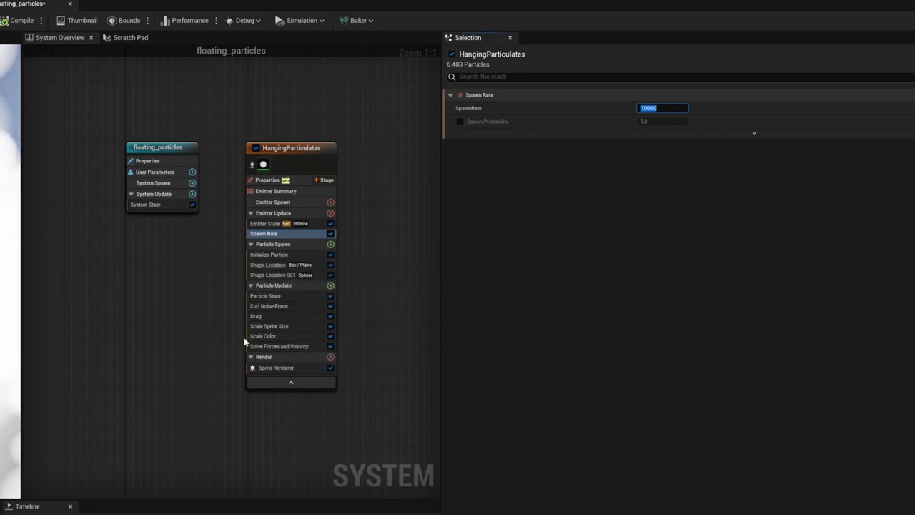
# Lower the alpha of the particle Color in the Initialize Particle module to 0.3
pyautogui.click(272, 254)
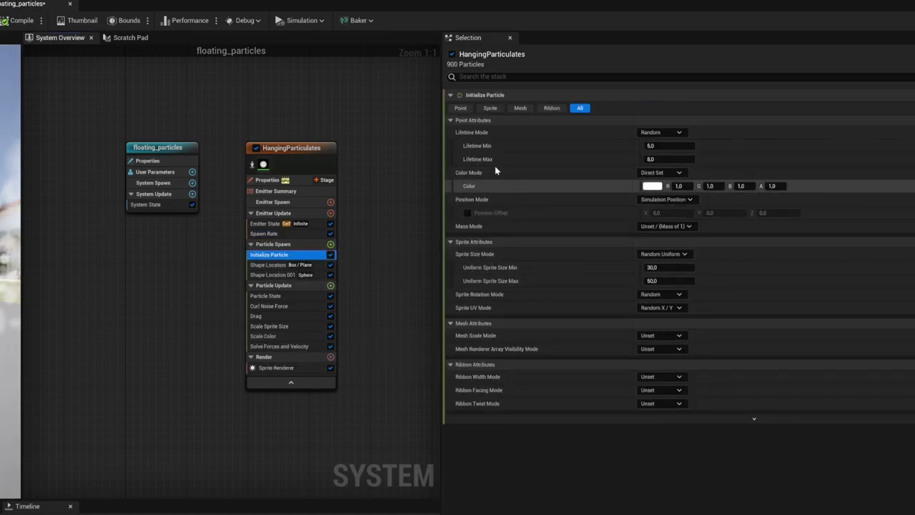
pyautogui.click(772, 186)
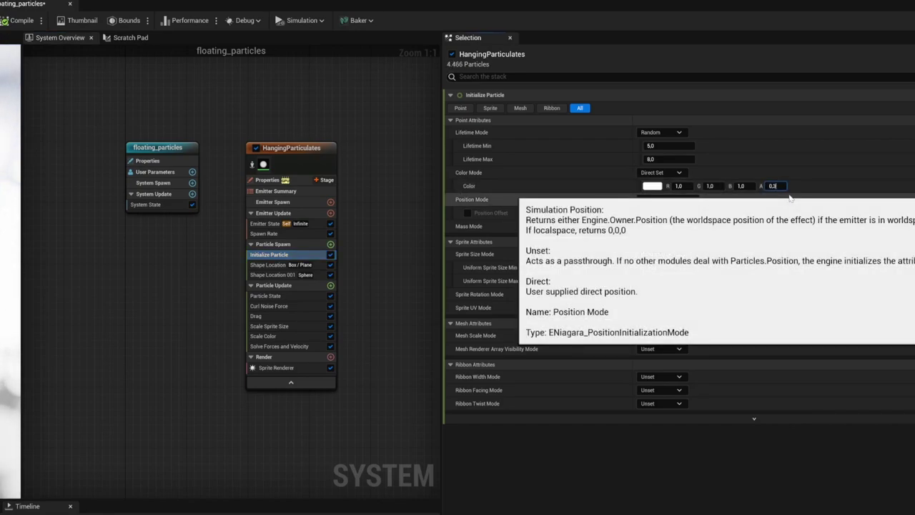
pyautogui.press('Return')
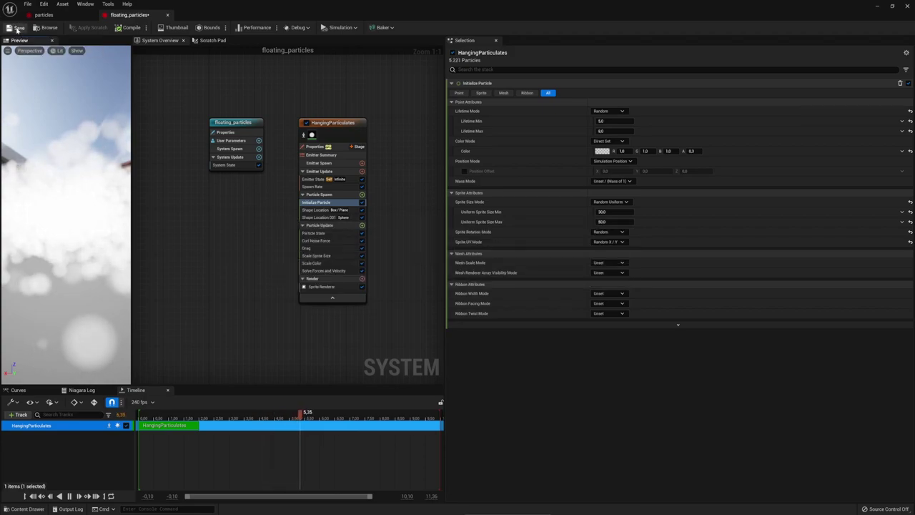
# Save the floating_particles system and select the floating_particles actor in the level
pyautogui.click(60, 16)
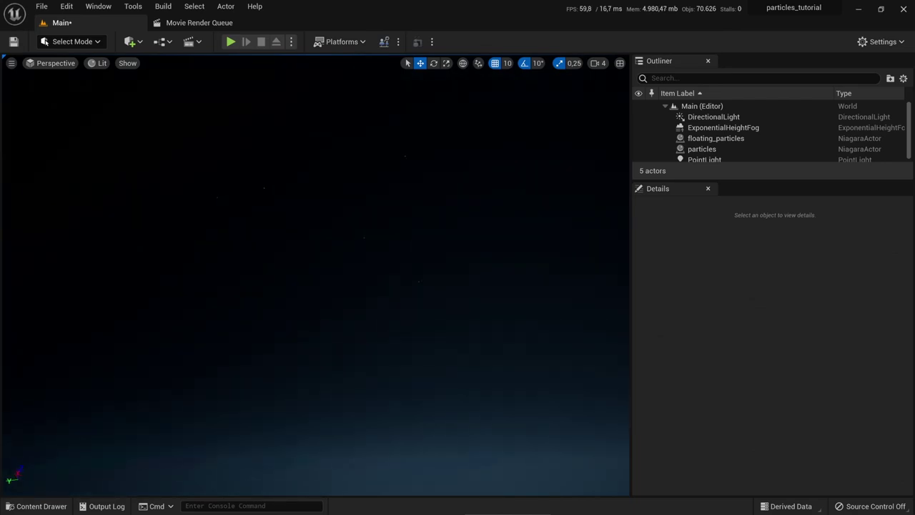
pyautogui.moveTo(314, 272); pyautogui.dragTo(280, 312, button='right')
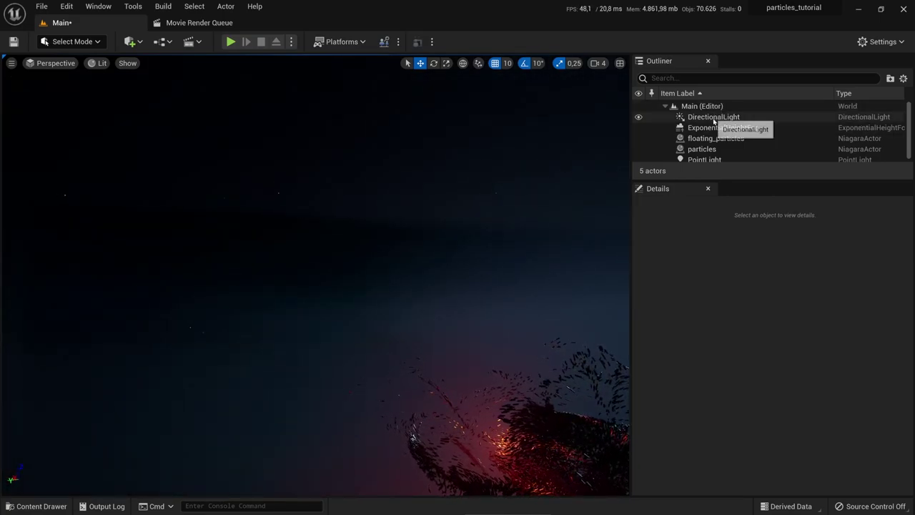
pyautogui.scroll(-1, 715, 154)
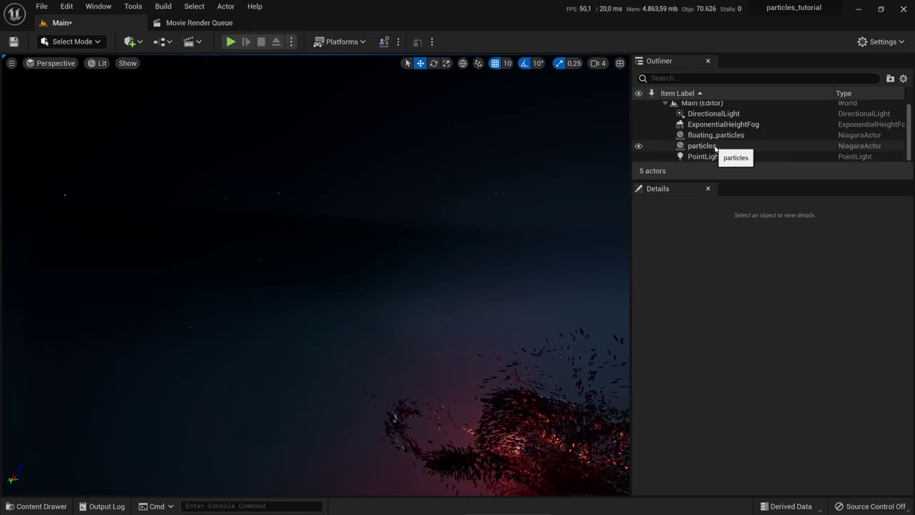
pyautogui.click(715, 147)
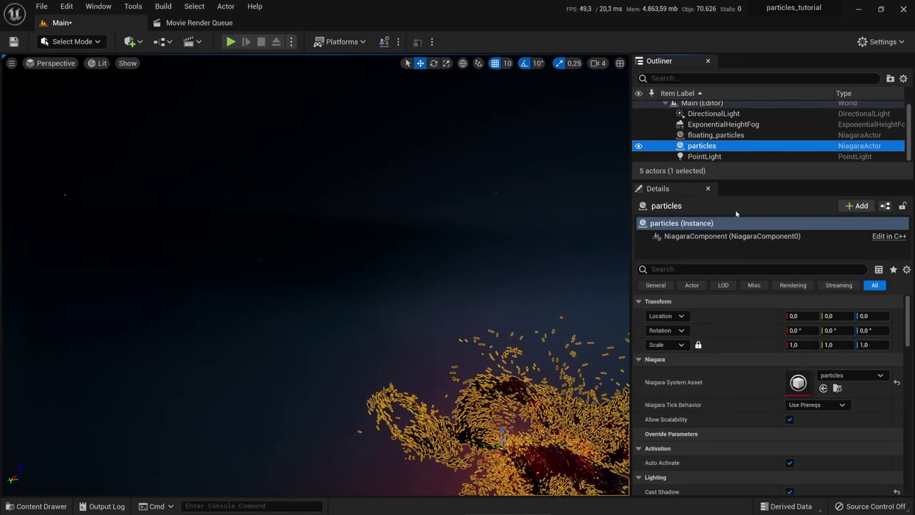
pyautogui.click(714, 125)
pyautogui.click(711, 135)
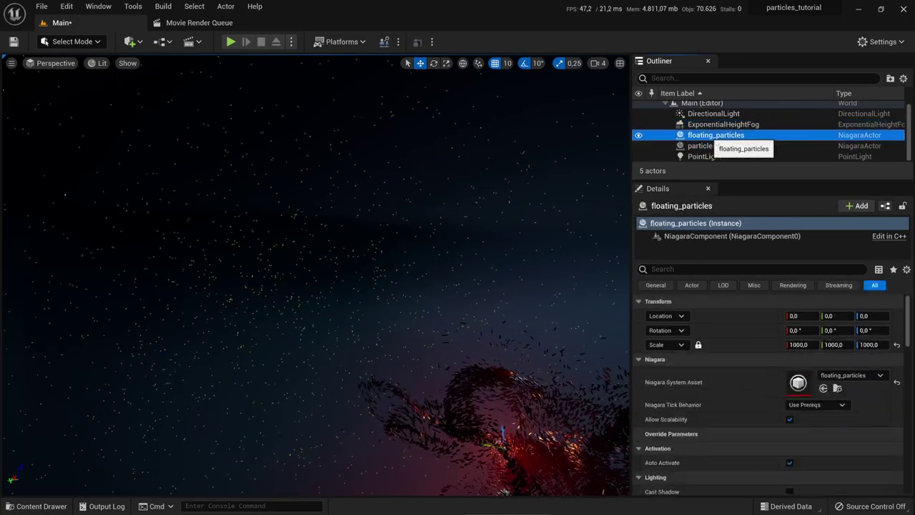
# Set the floating_particles actor's scale to 200 on all three axes and check the dust density in the level
pyautogui.click(801, 345)
pyautogui.moveTo(429, 322); pyautogui.dragTo(458, 366, button='right')
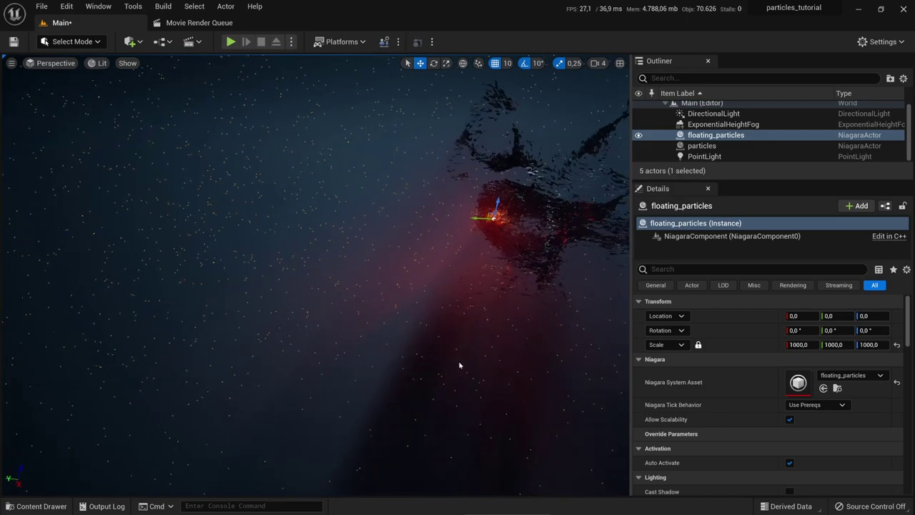
pyautogui.click(799, 345)
pyautogui.write('20')
pyautogui.press('Escape')
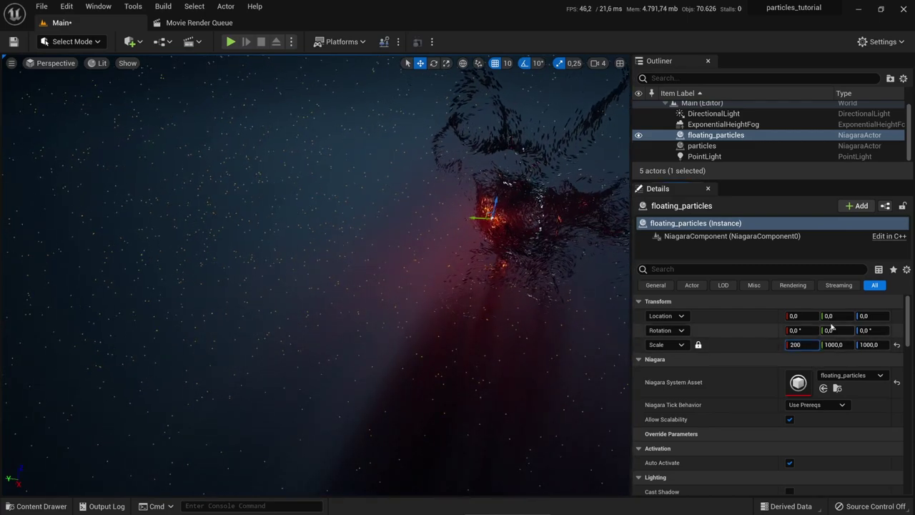
pyautogui.click(799, 345)
pyautogui.write('200')
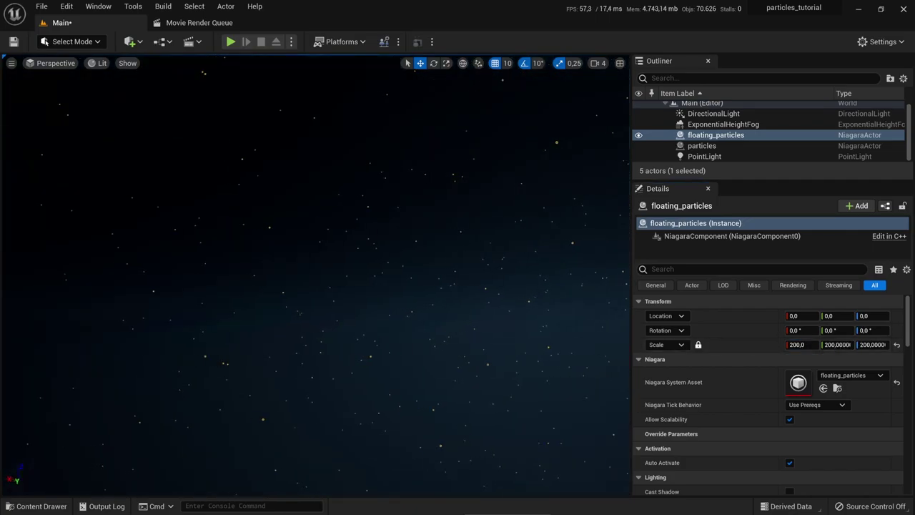
pyautogui.write('f')
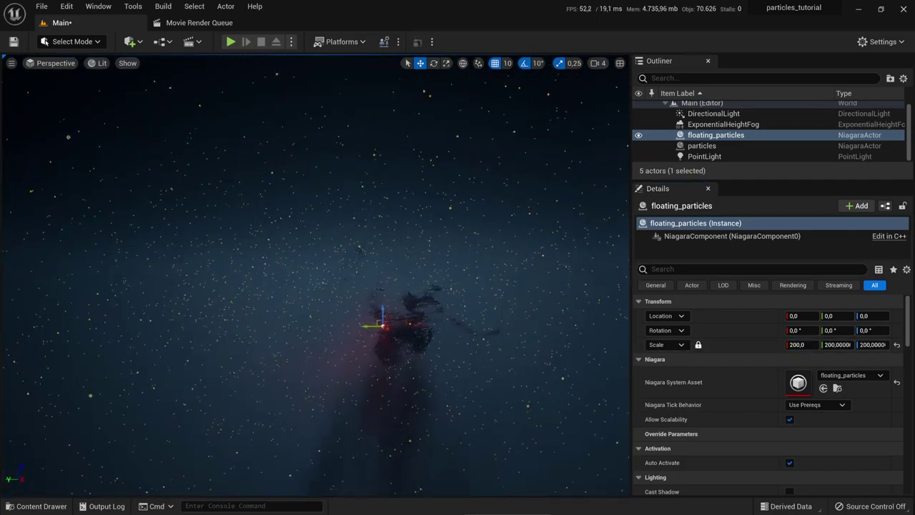
# Lower the particle Color alpha in floating_particles' Initialize Particle module to 0.1, save the system, and check the dust in the level
pyautogui.click(110, 250)
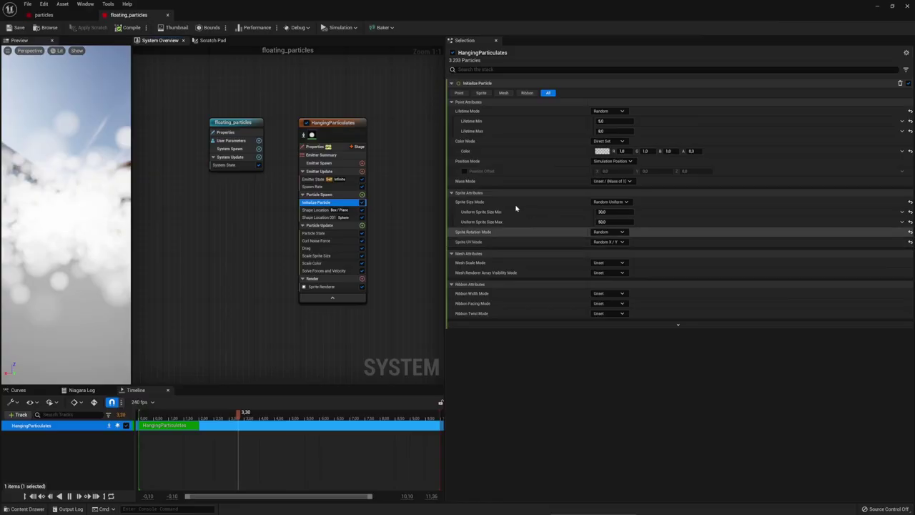
pyautogui.rightClick(692, 151)
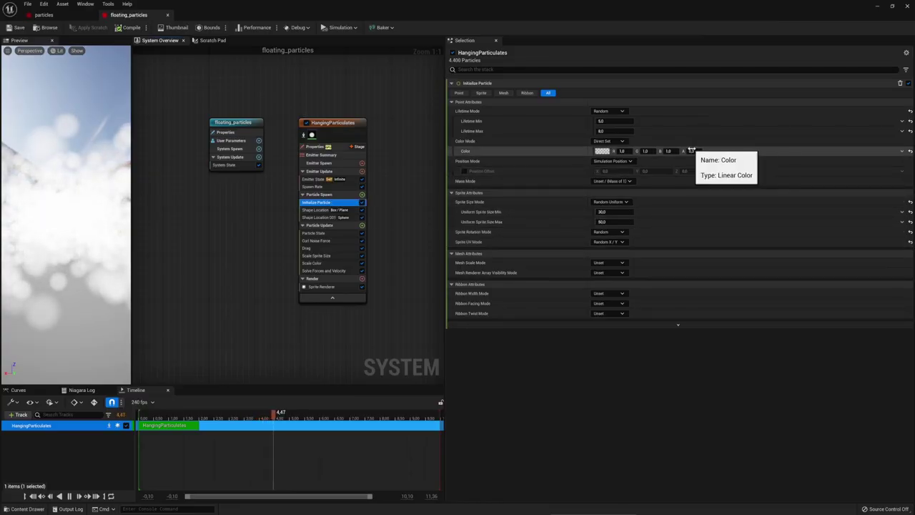
pyautogui.press('Escape')
pyautogui.write('0.1')
pyautogui.press('Return')
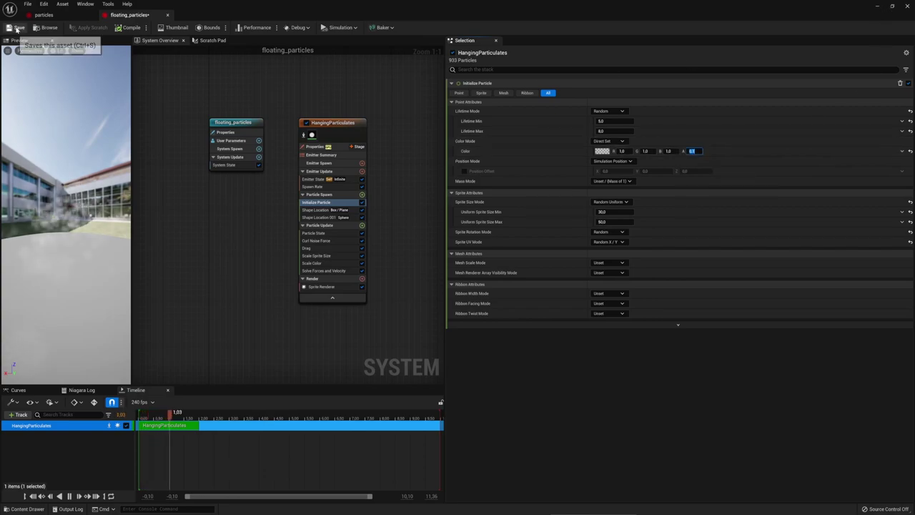
pyautogui.click(876, 9)
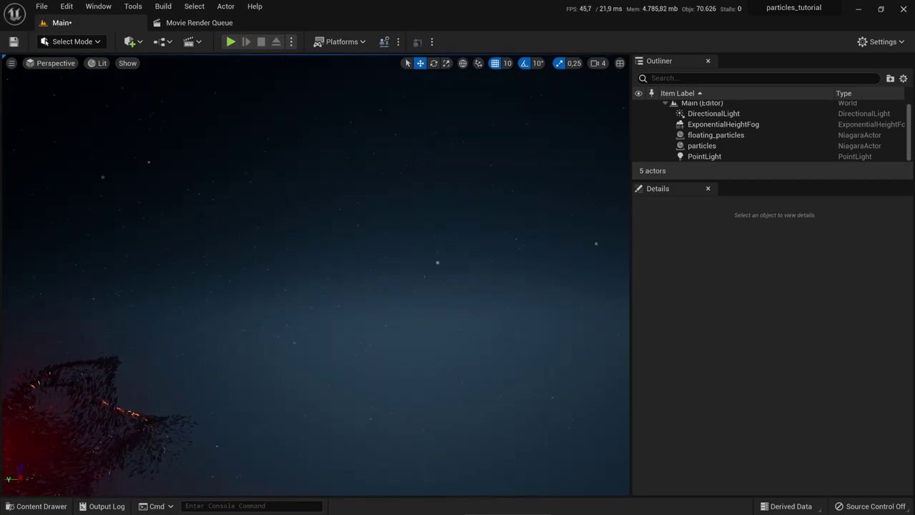
pyautogui.moveTo(314, 286); pyautogui.dragTo(215, 257, button='right')
pyautogui.moveTo(276, 171); pyautogui.dragTo(276, 171, button='right')
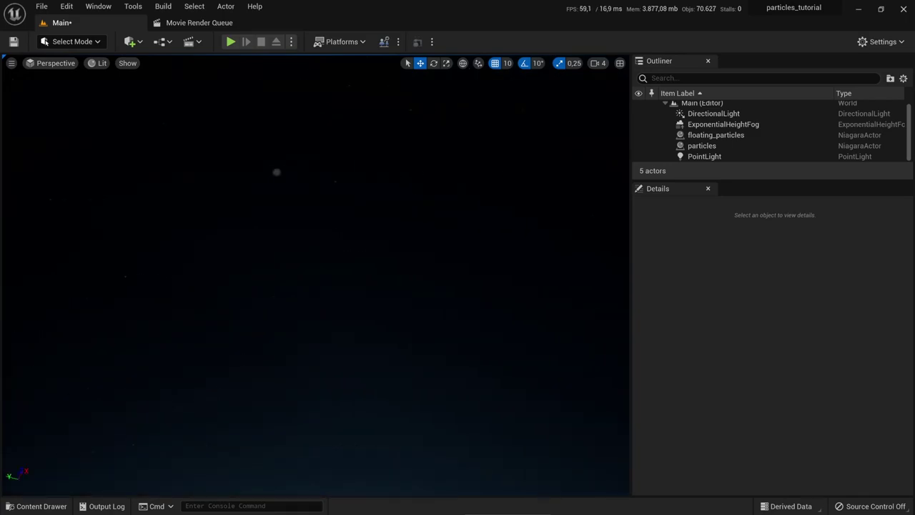
pyautogui.moveTo(310, 124); pyautogui.dragTo(250, 143, button='right')
pyautogui.moveTo(314, 275); pyautogui.dragTo(458, 286, button='right')
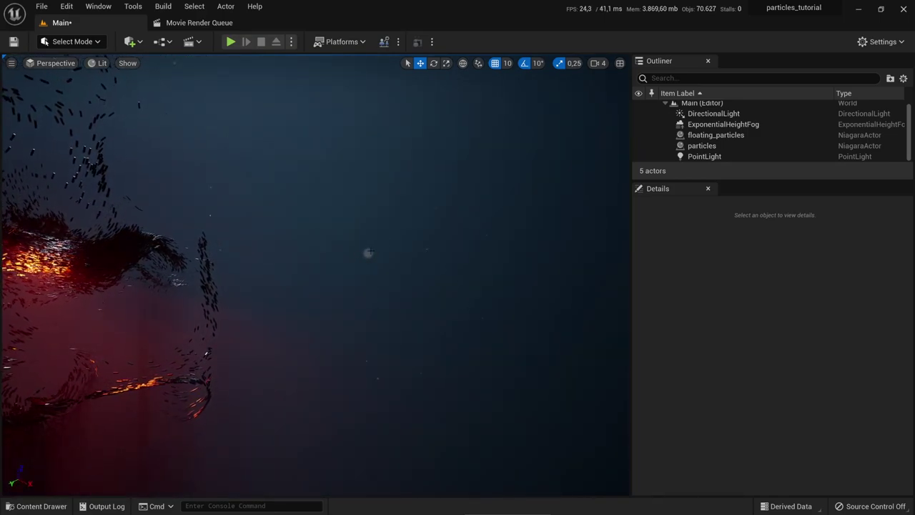
# In floating_particles' Curl Noise Force module, set Noise Strength to 100 and Noise Frequency to 20, save, and check the motion in the level
pyautogui.click(368, 253)
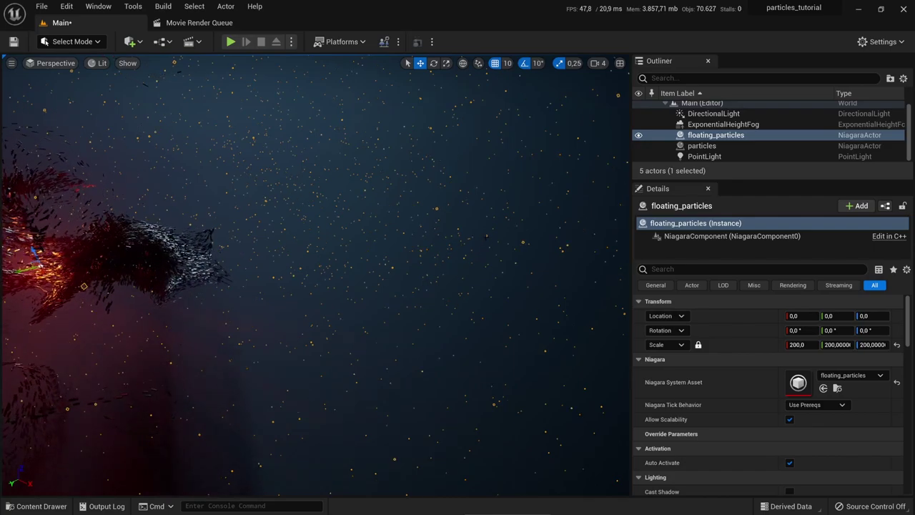
pyautogui.click(40, 506)
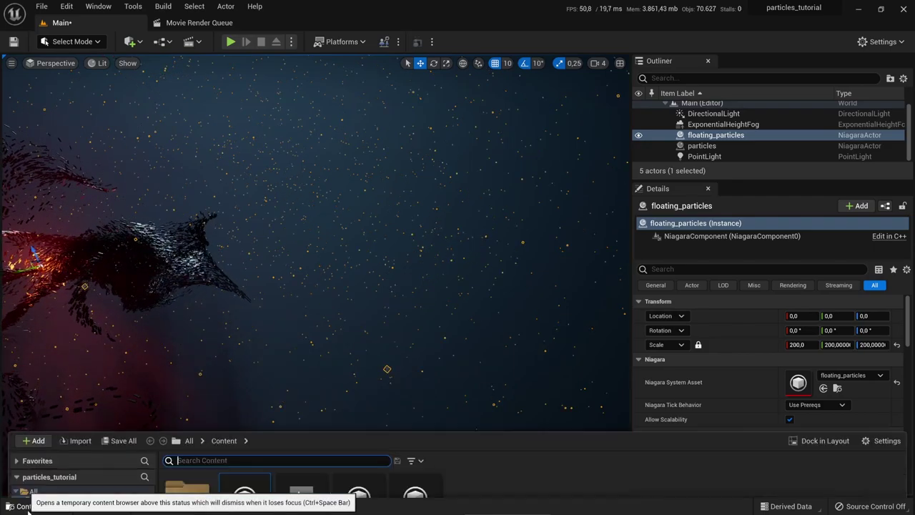
pyautogui.doubleClick(245, 407)
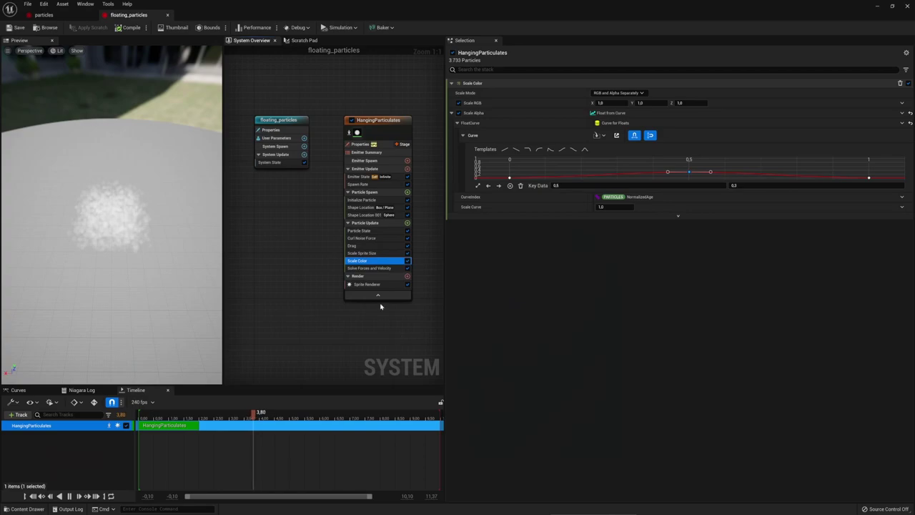
pyautogui.click(361, 238)
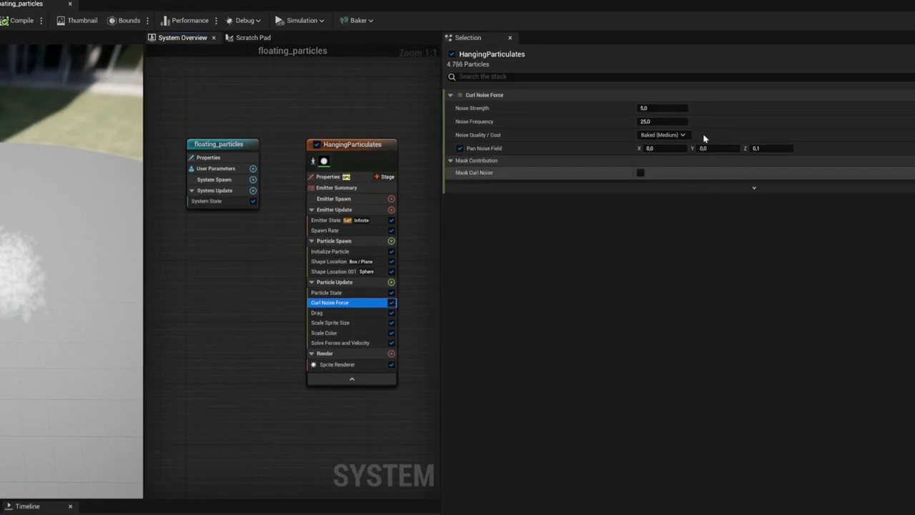
pyautogui.click(658, 107)
pyautogui.write('10')
pyautogui.press('Return')
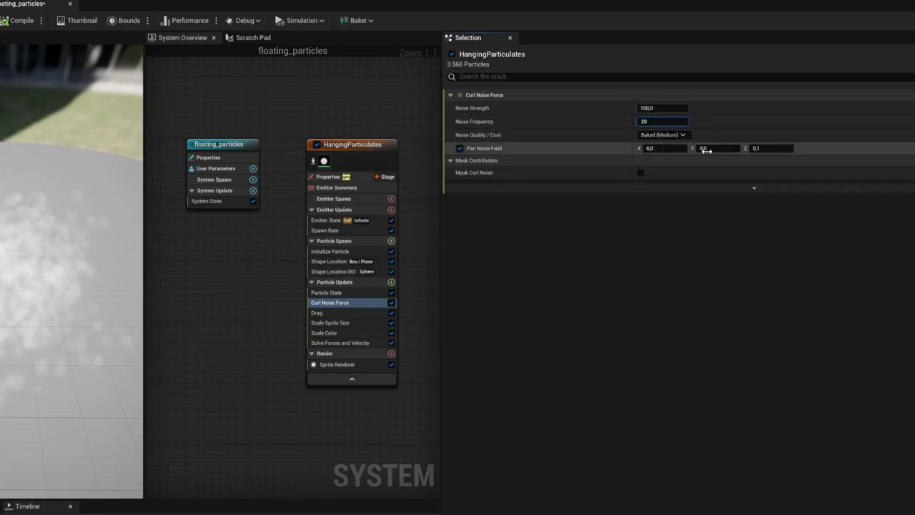
pyautogui.write('20')
pyautogui.press('Return')
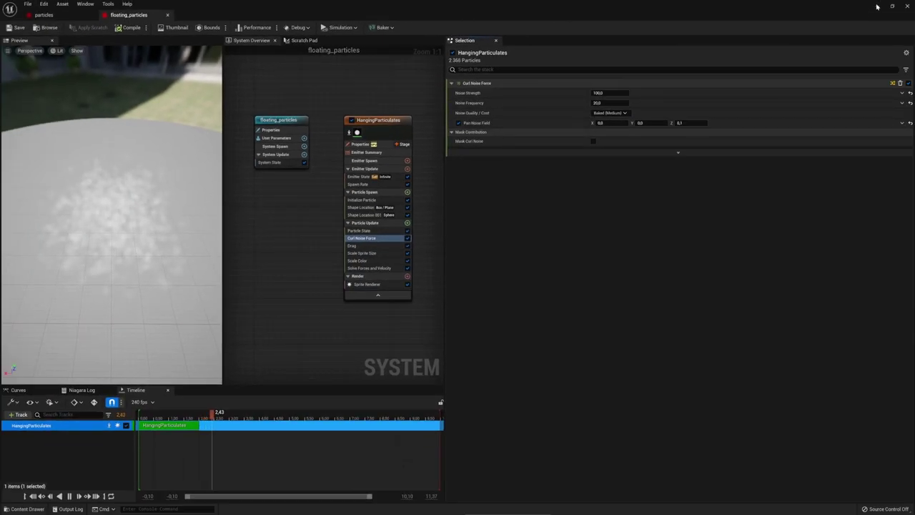
pyautogui.click(877, 6)
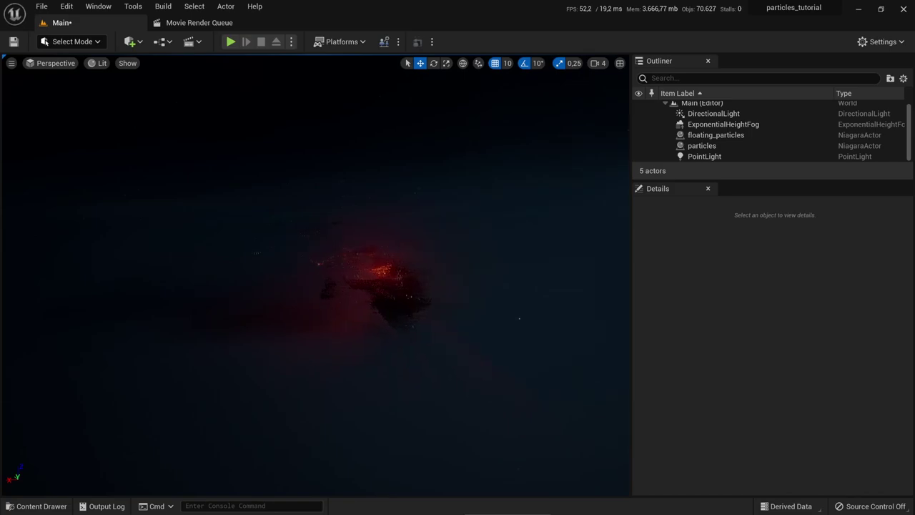
pyautogui.moveTo(454, 350); pyautogui.dragTo(454, 351, button='right')
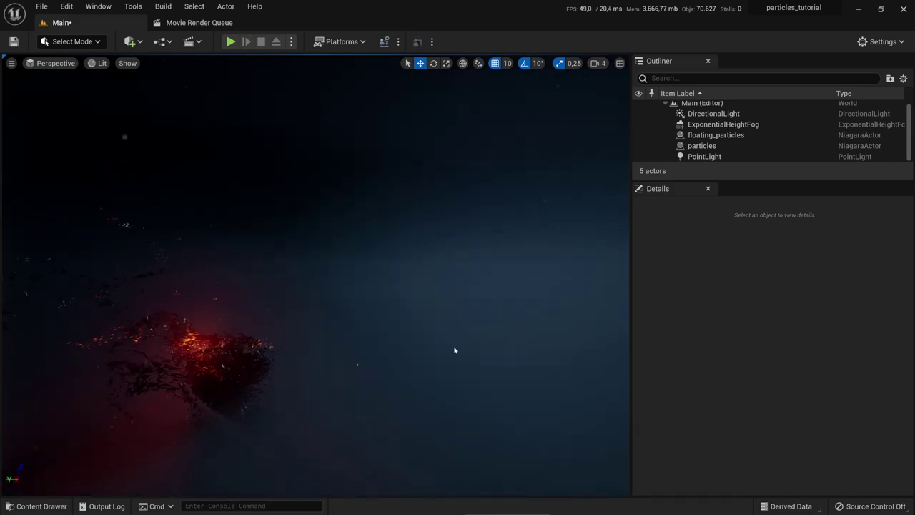
# Raise the DirectionalLight's Volumetric Scattering Intensity to about 0.39 and check the fog around the cubes
pyautogui.click(714, 114)
pyautogui.scroll(-2, 732, 432)
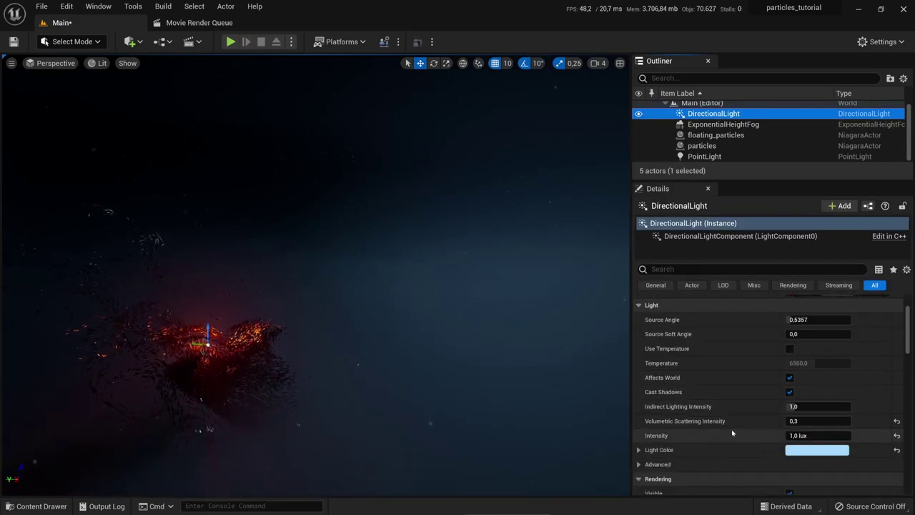
pyautogui.click(805, 420)
pyautogui.moveTo(805, 421); pyautogui.dragTo(786, 420)
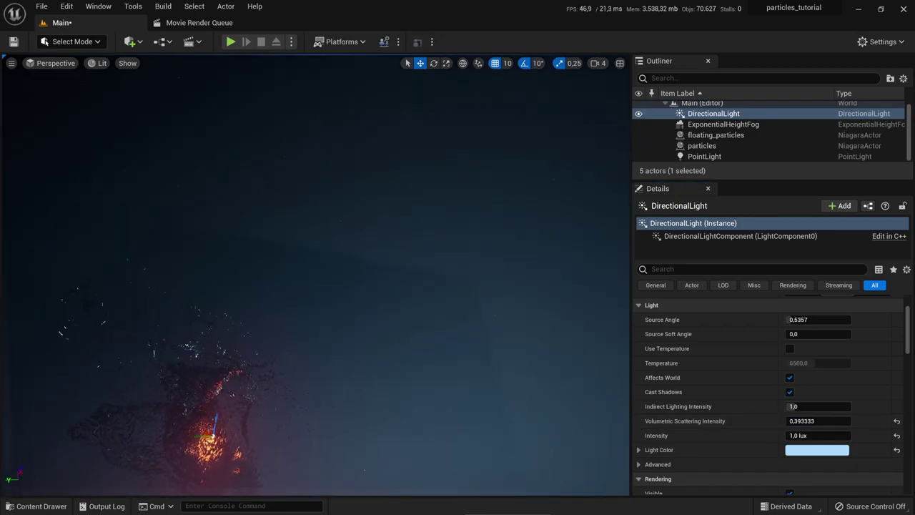
pyautogui.moveTo(314, 286); pyautogui.dragTo(328, 261, button='right')
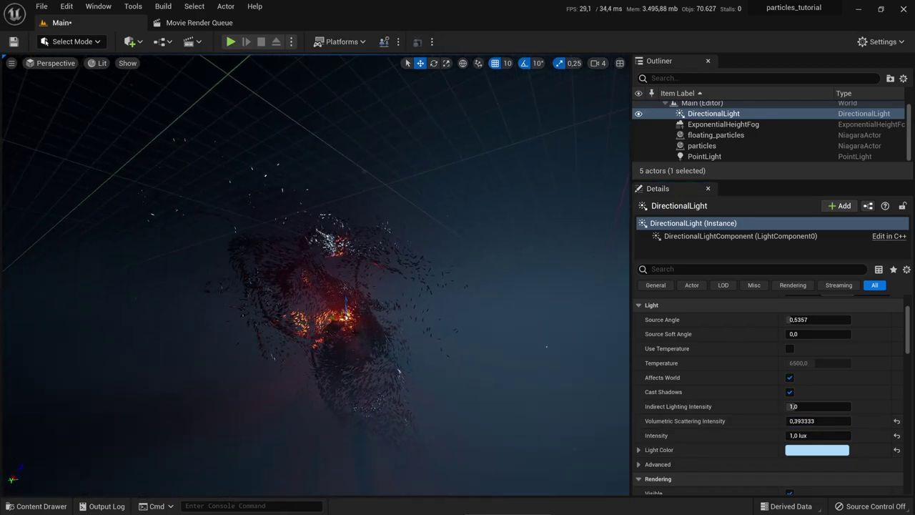
pyautogui.moveTo(461, 310); pyautogui.dragTo(469, 357, button='right')
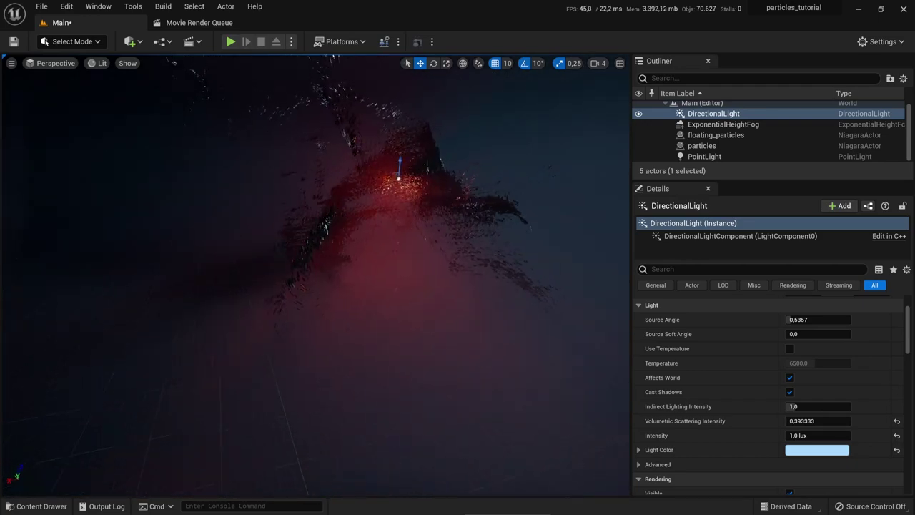